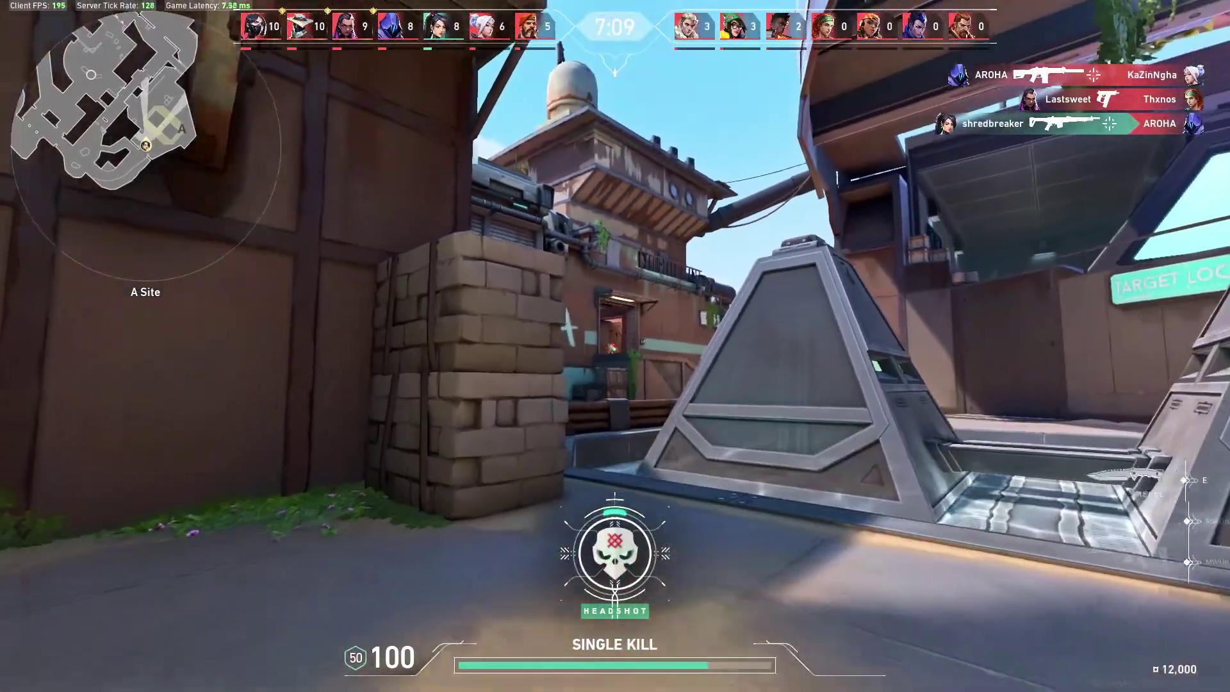
- Score Valorant headshot kills, then a double kill and a triple kill
scroll(615, 346, down, 1)
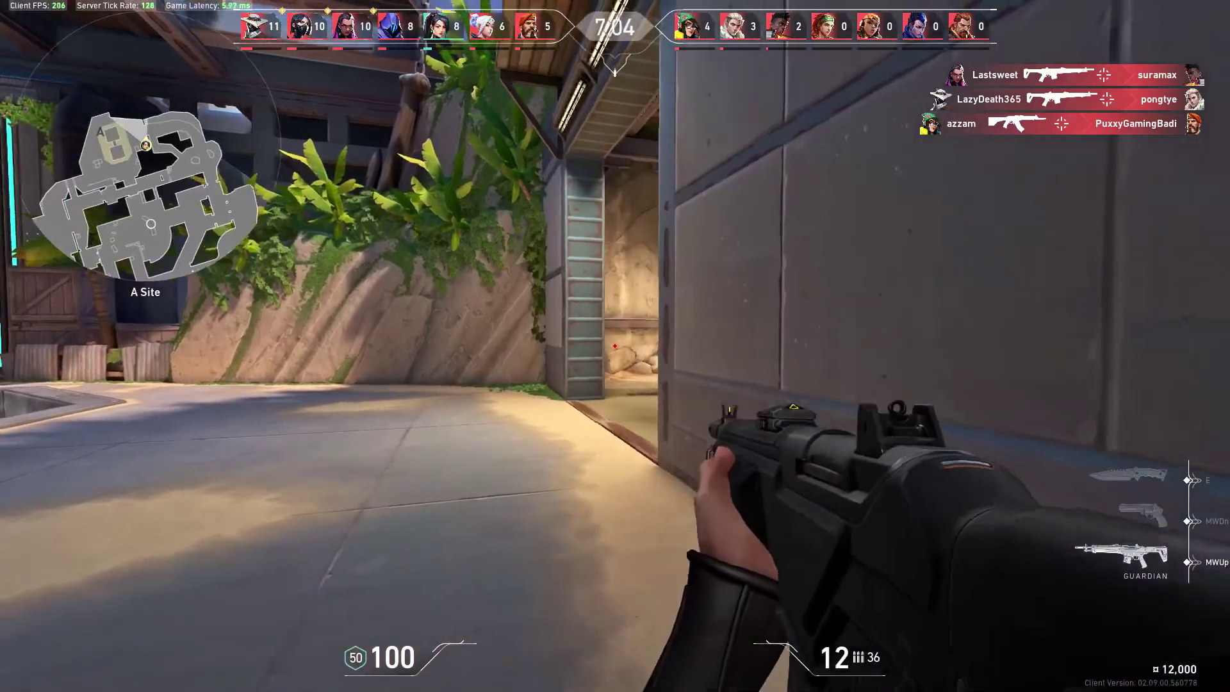
click(615, 346)
click(615, 346)
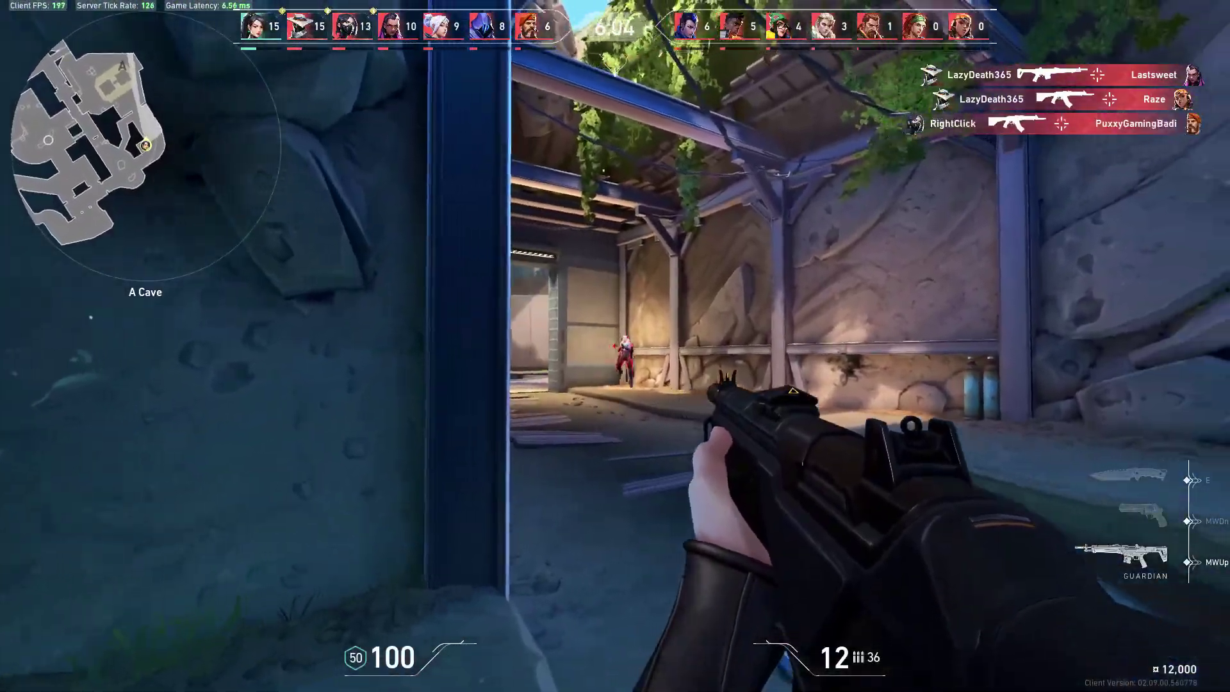
click(615, 346)
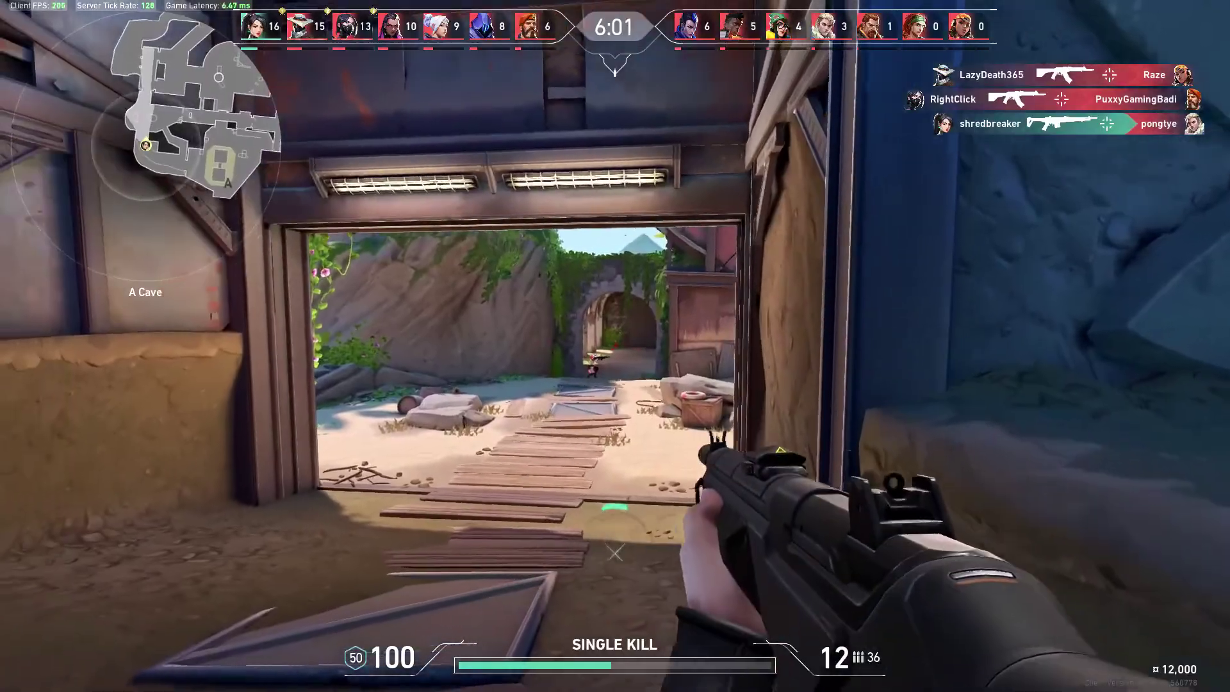
click(615, 346)
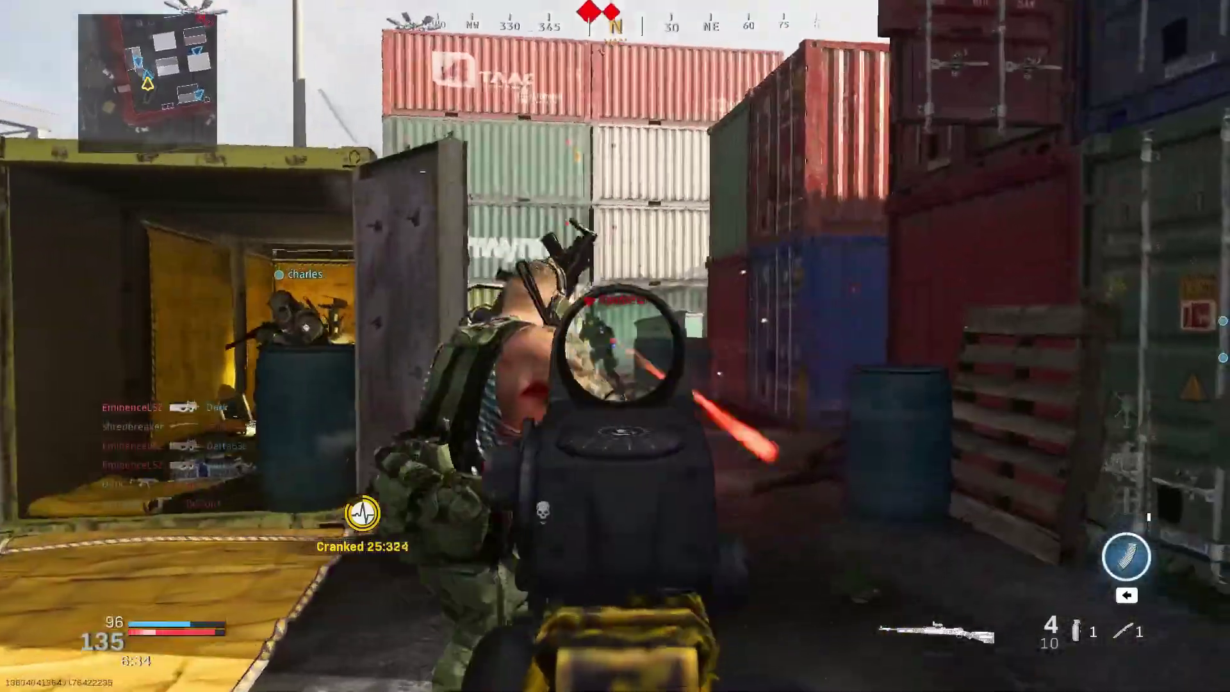
click(614, 346)
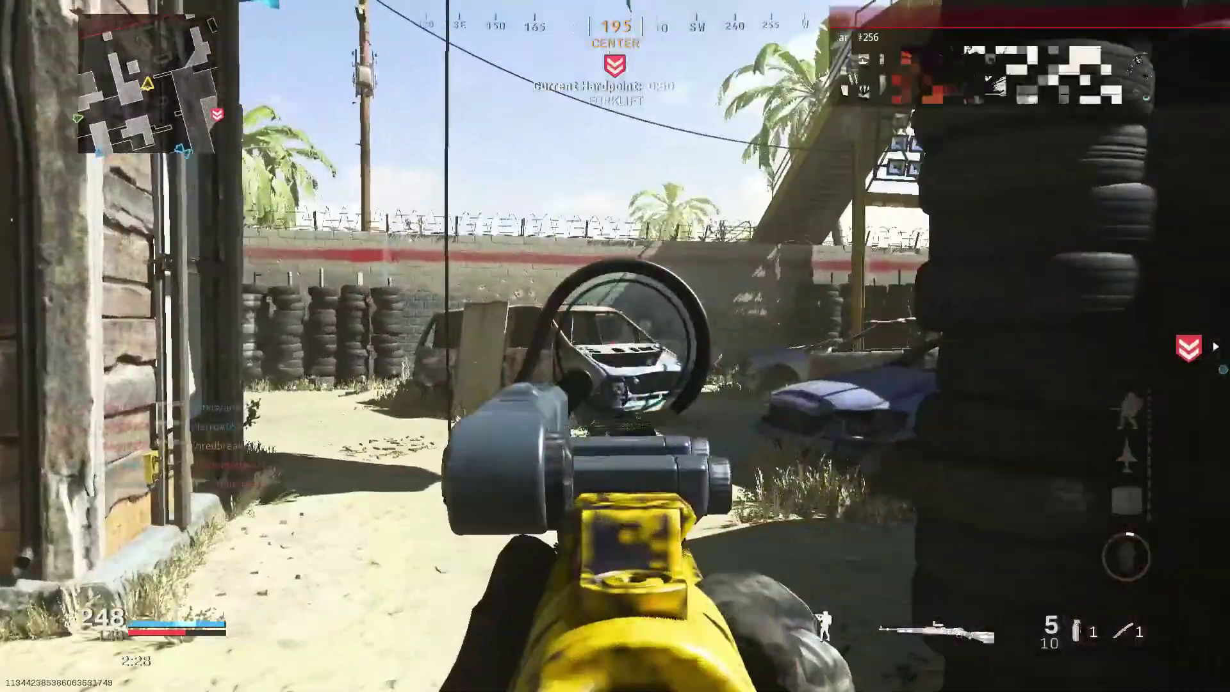
click(615, 346)
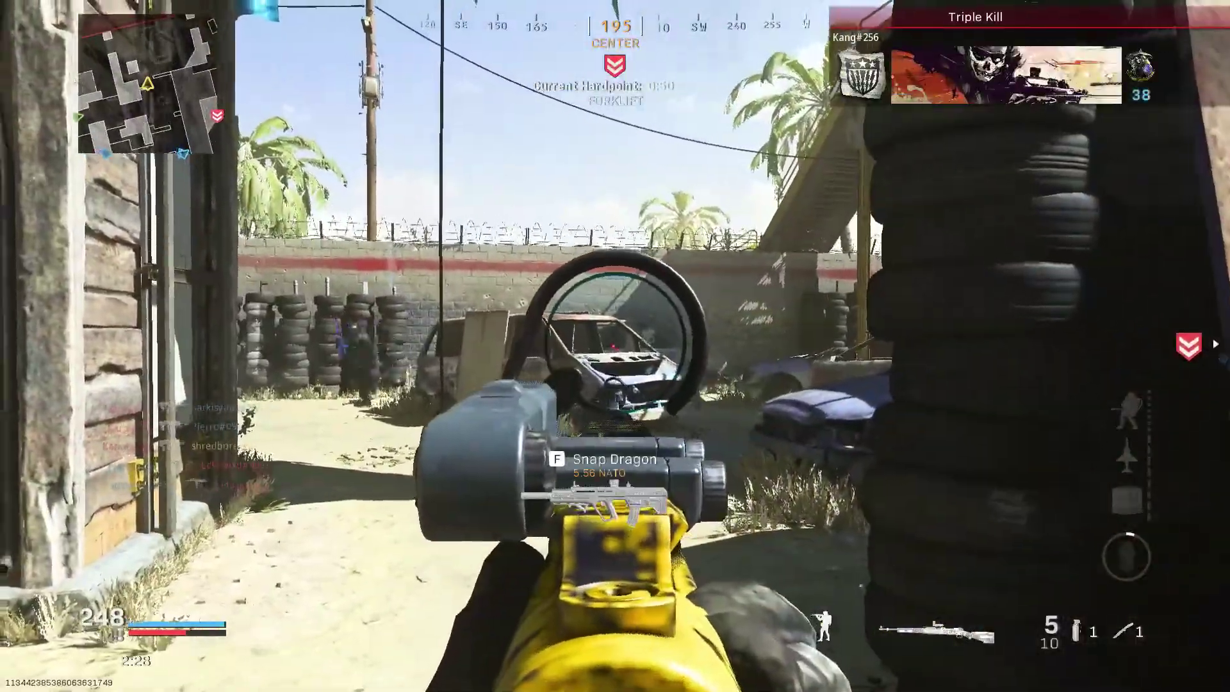
click(615, 346)
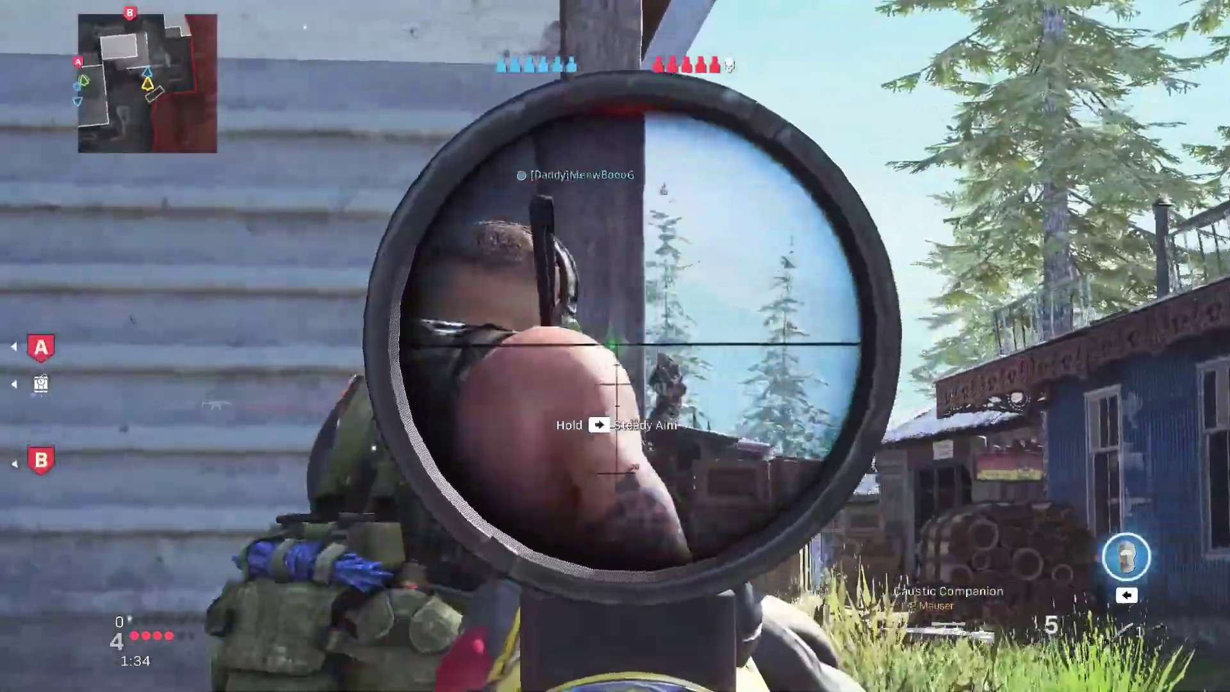
- In Call of Duty, land scoped one-shot sniper kills, ending with First Blood
click(615, 346)
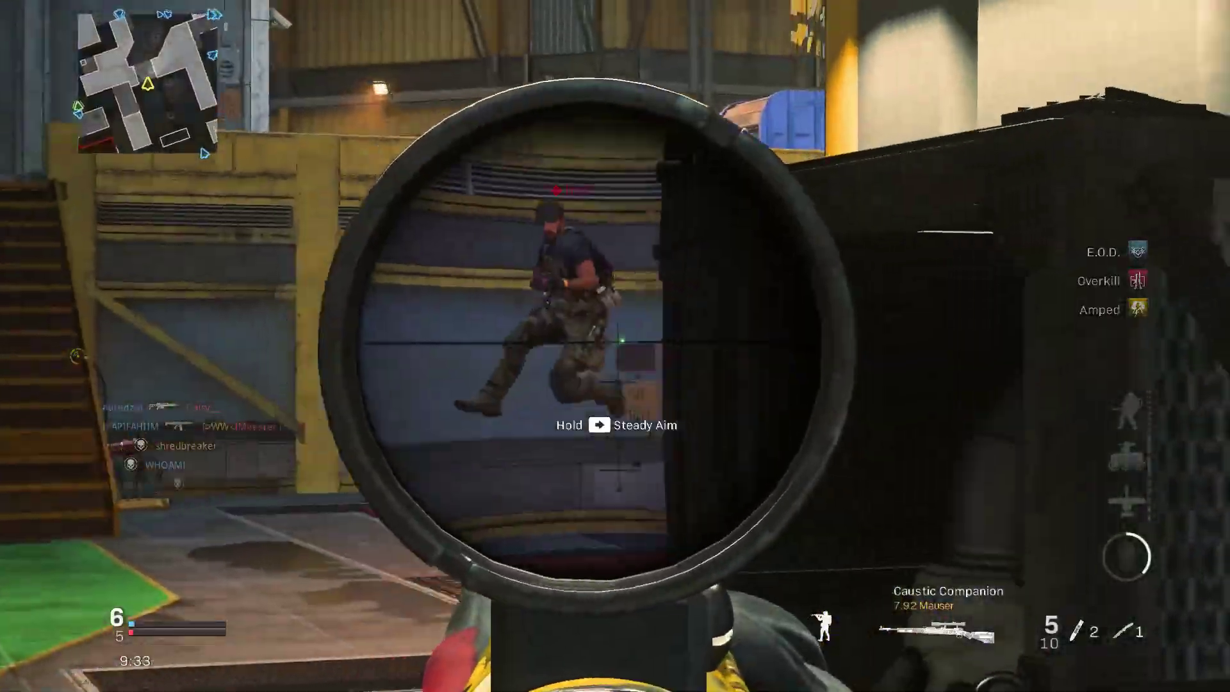
click(615, 346)
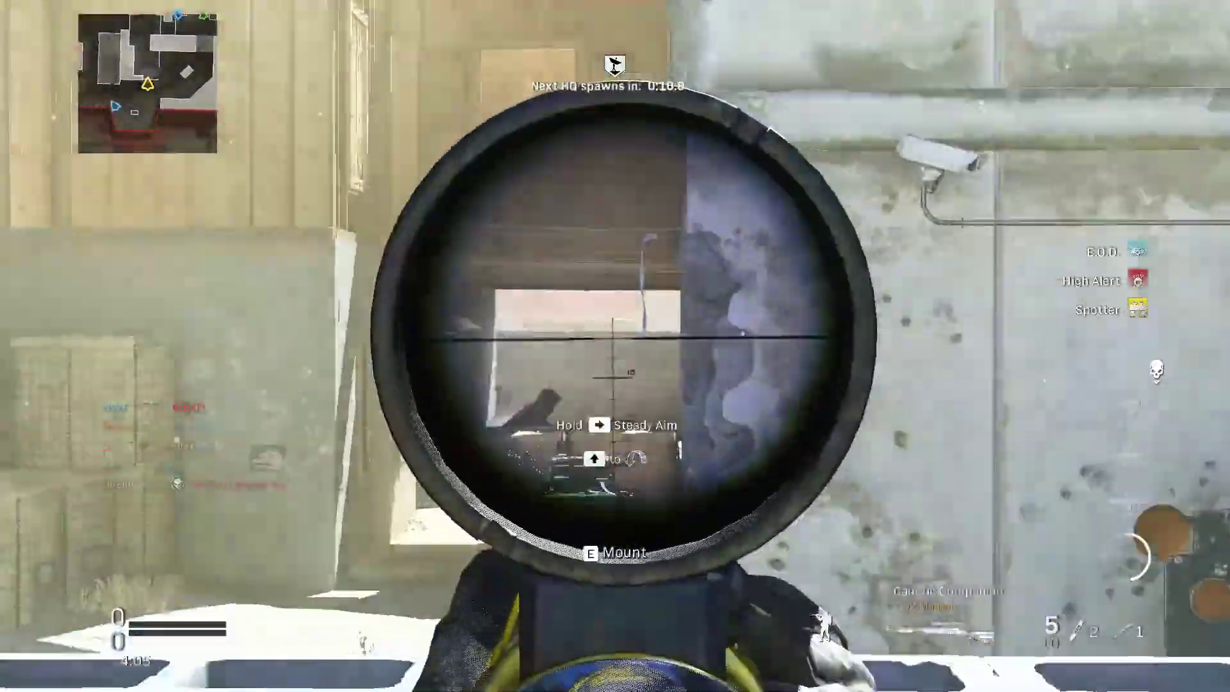
click(615, 346)
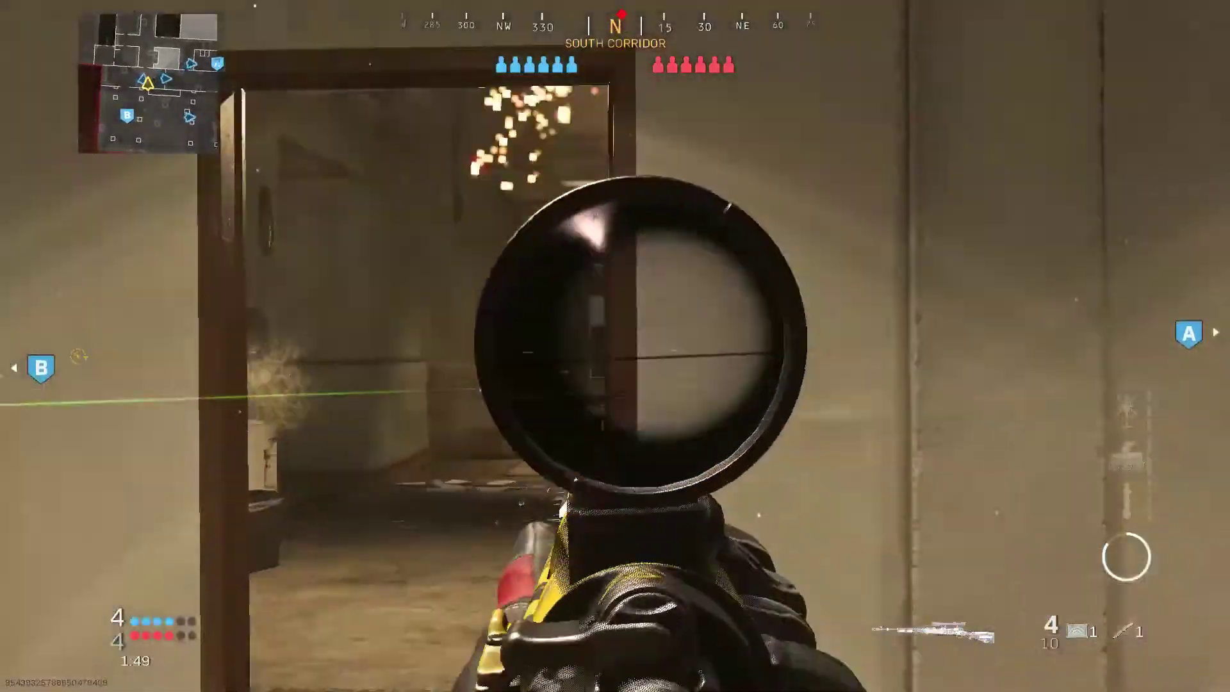
key(a)
key(d)
key(a)
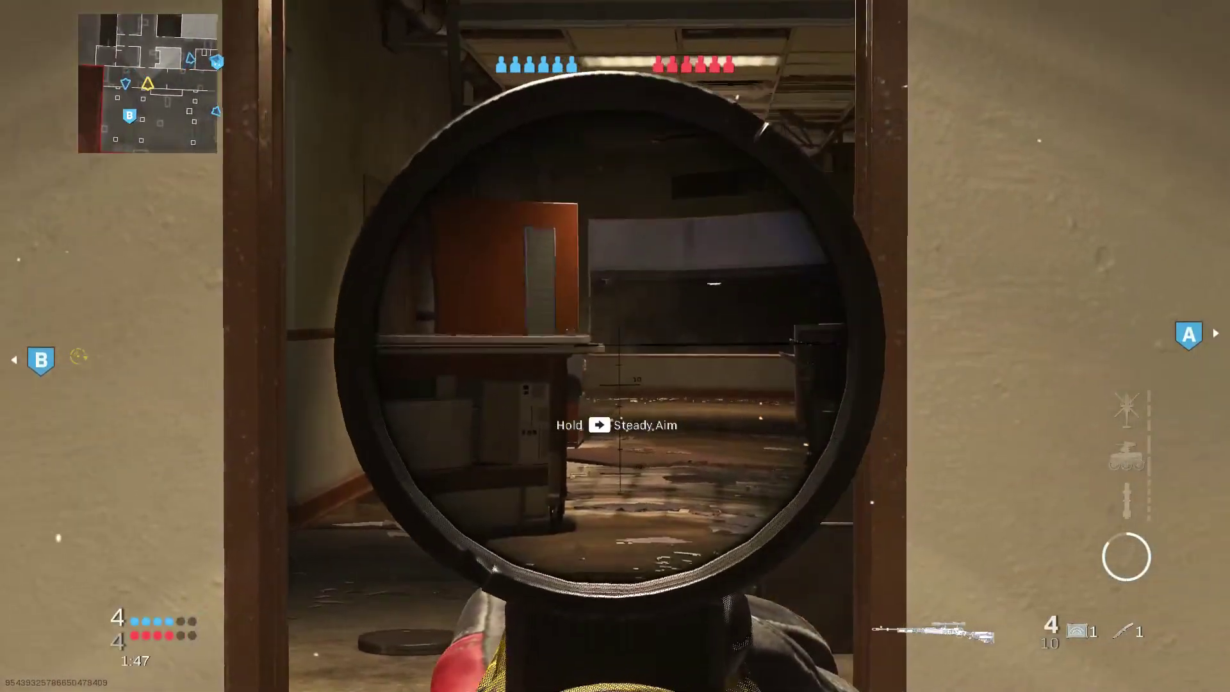
key(d)
click(615, 346)
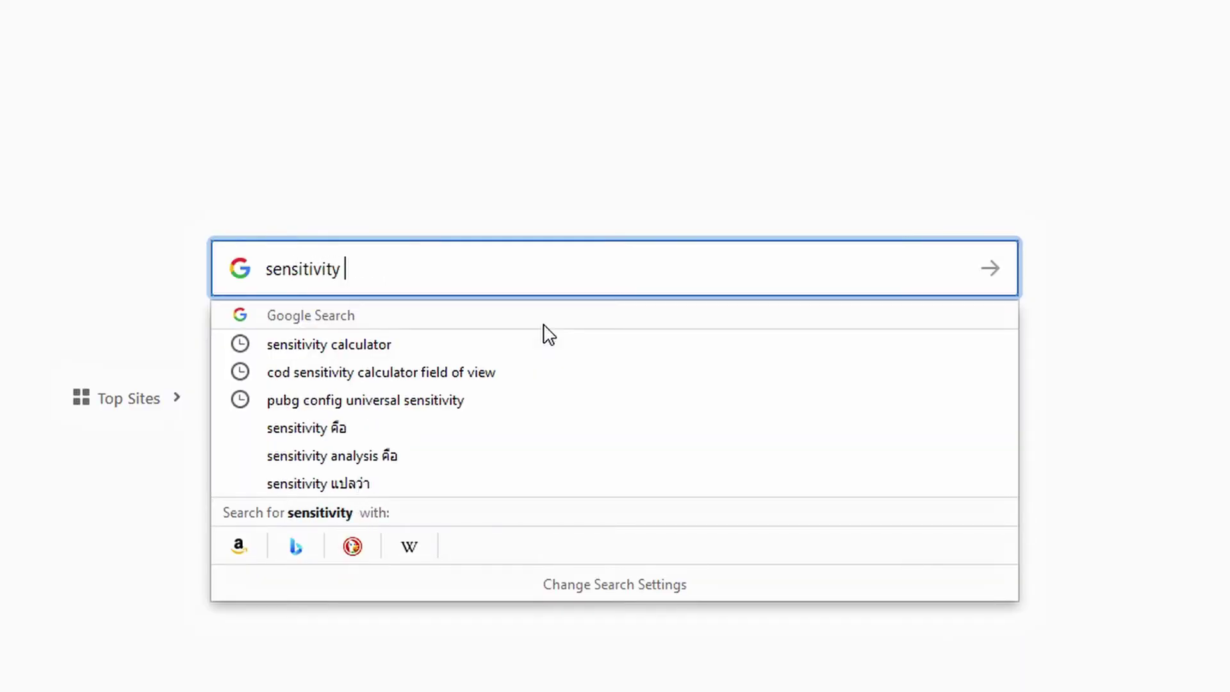
- Search for 'sensitivity calculator' and open Aiming.Pro and Mouse Sensitivity Calculator in new tabs
key(Return)
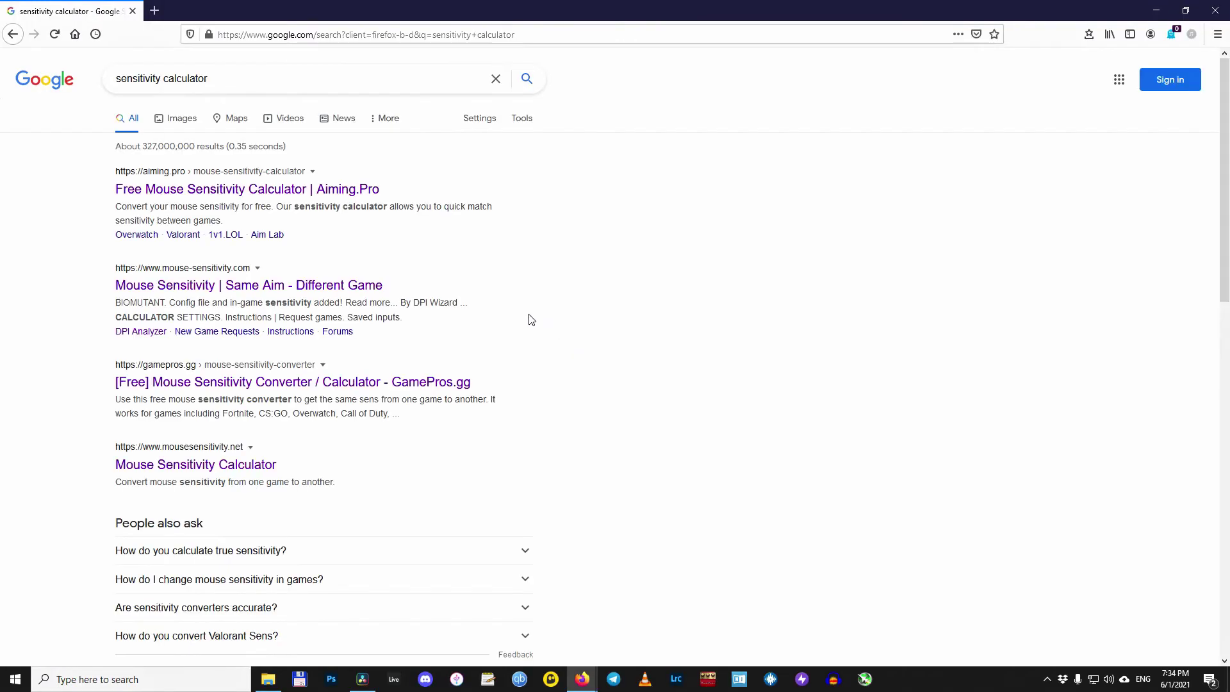
right_click(287, 191)
click(311, 199)
right_click(203, 468)
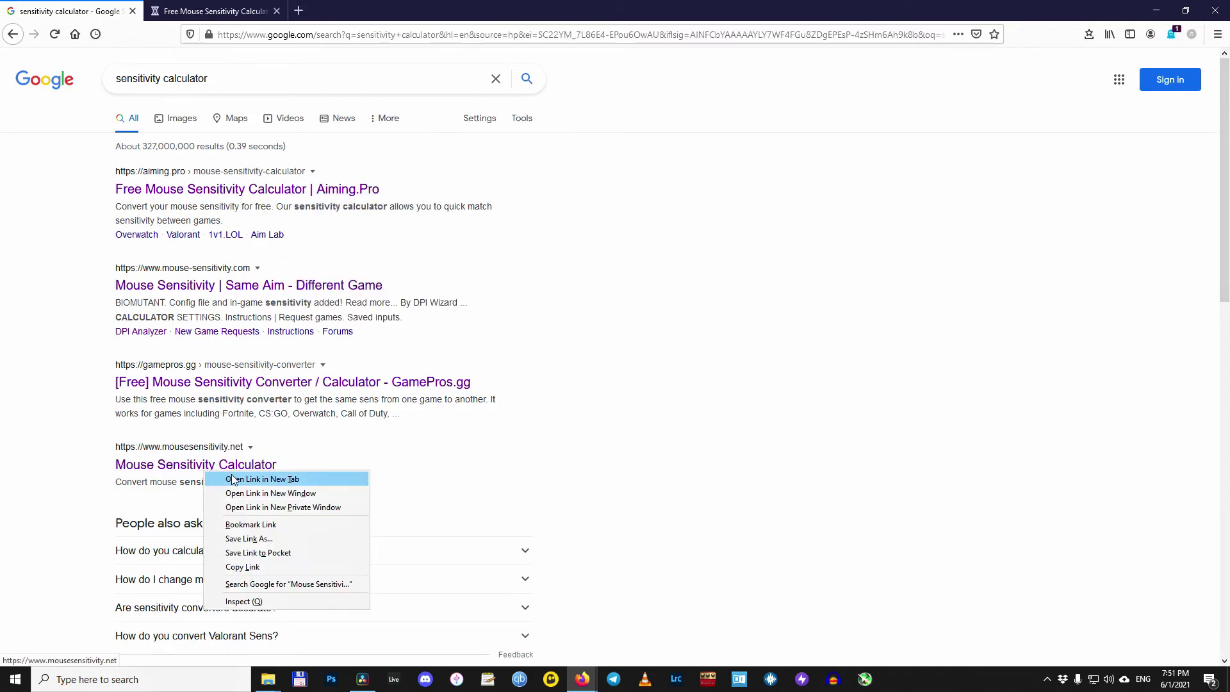
click(227, 478)
- On Aiming.Pro, convert 800 DPI to PUBG, giving sensitivity 32.1748
click(207, 12)
click(254, 311)
click(474, 283)
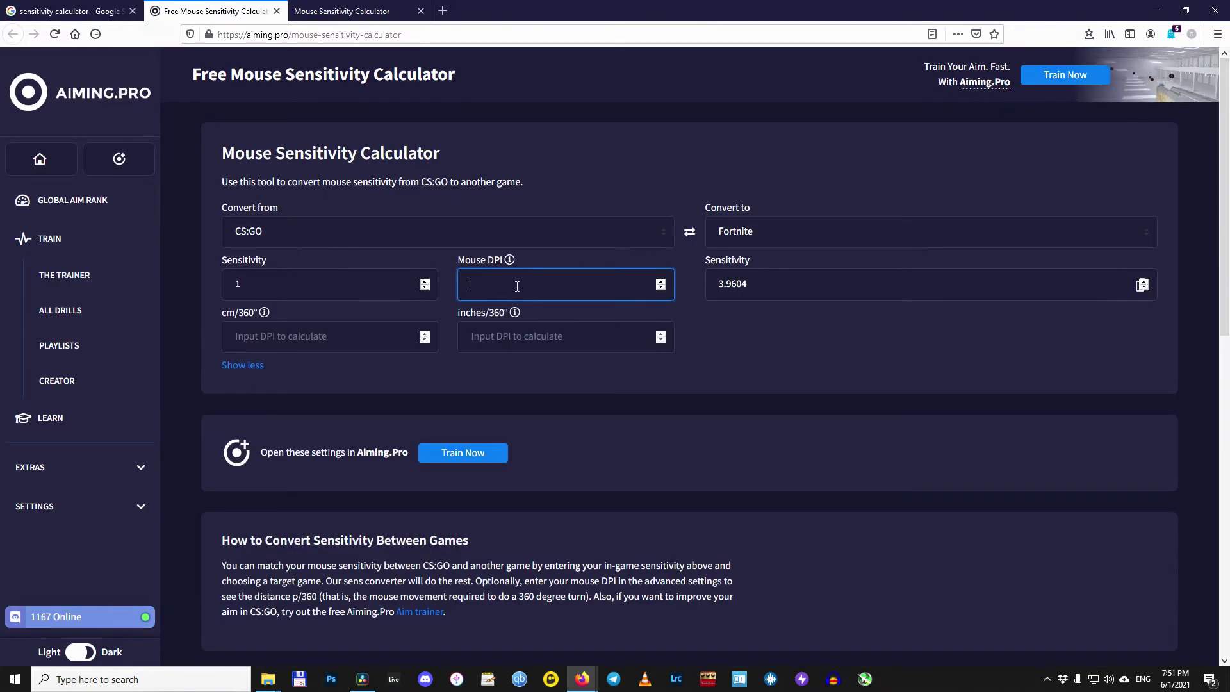
text(800)
click(759, 237)
text(pubg)
click(295, 262)
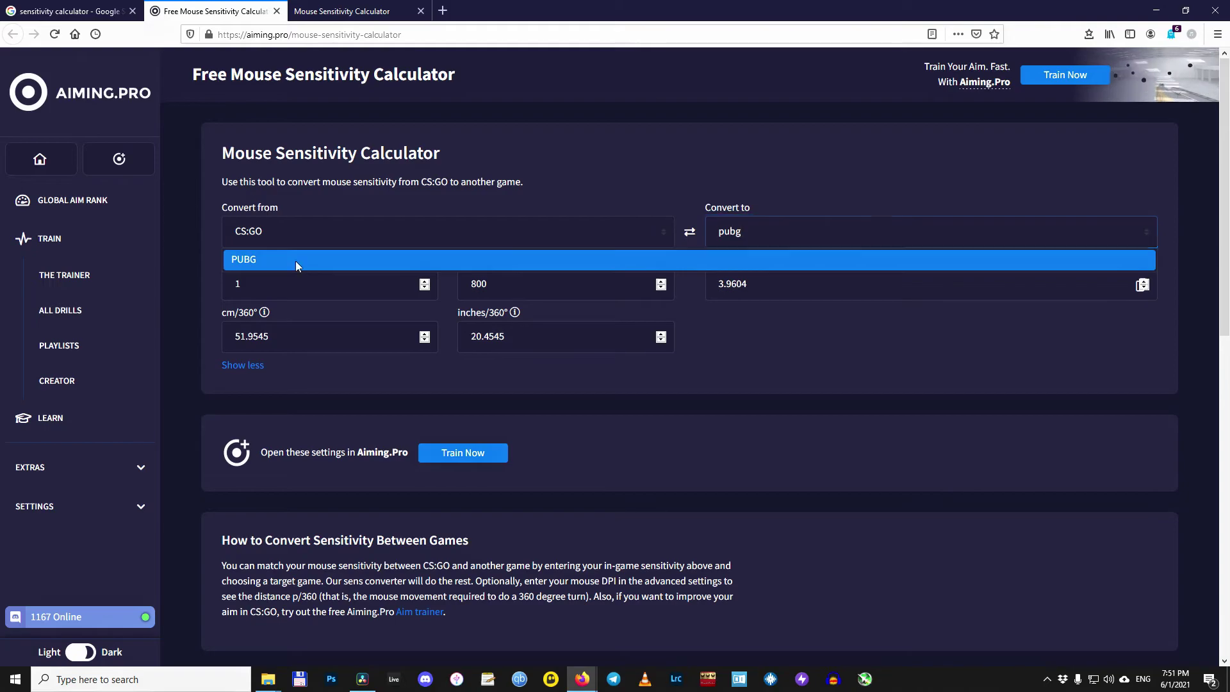
drag(794, 288, 717, 290)
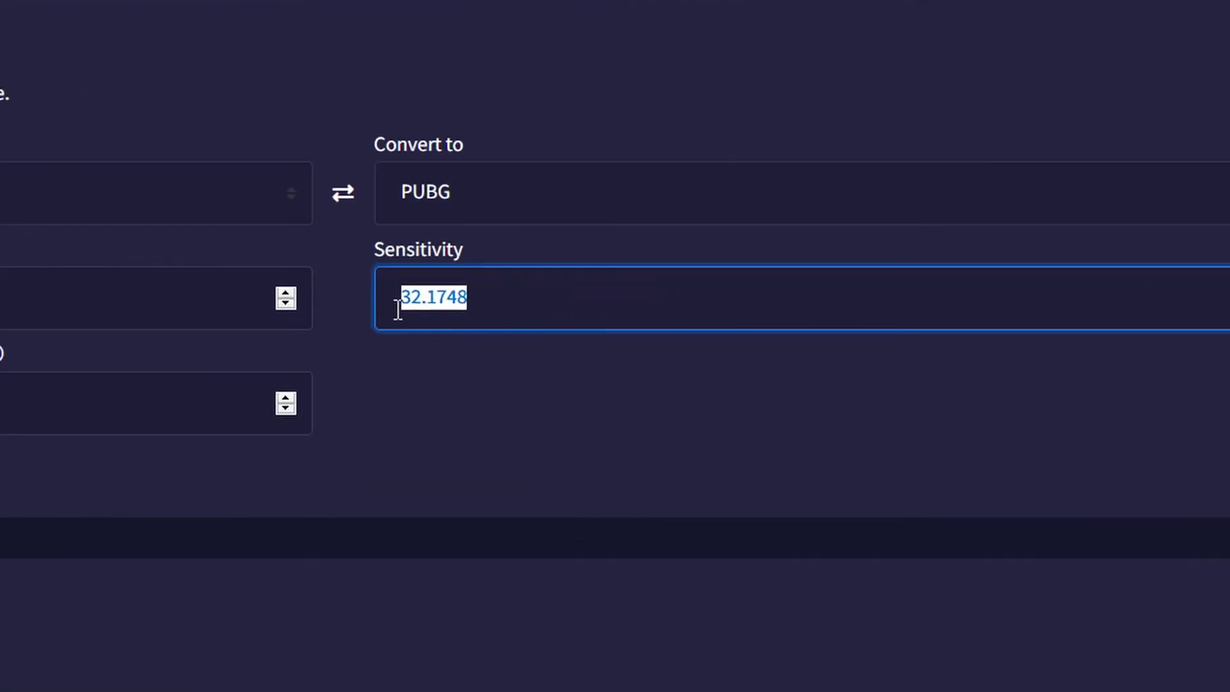
click(436, 364)
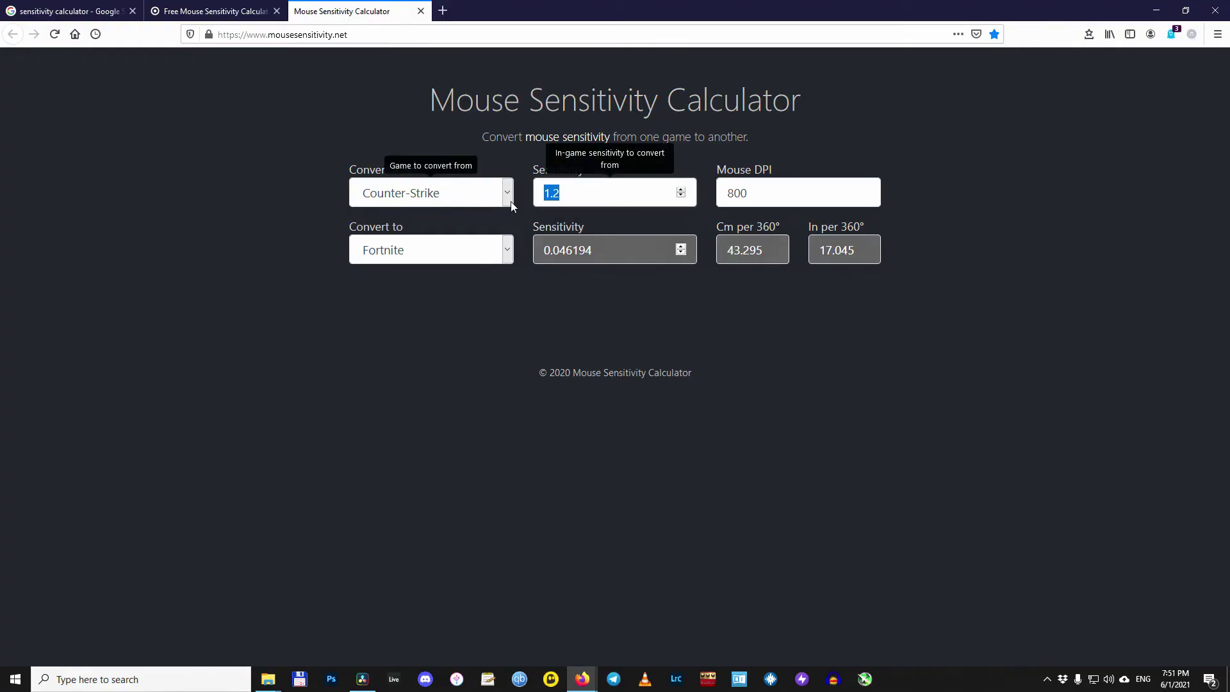
- On mousesensitivity.net, convert sensitivity 1 to PUBG (FPP), giving 28.919618
text(1)
click(484, 250)
text(pubg)
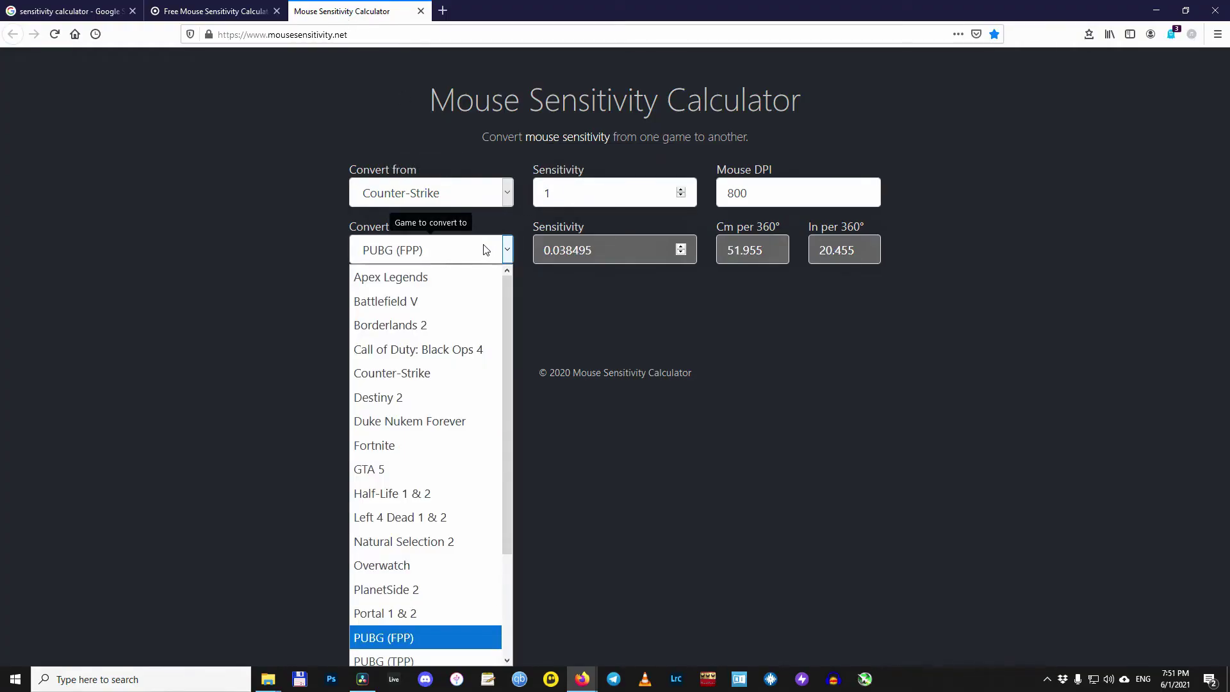
click(410, 634)
drag(603, 251, 725, 268)
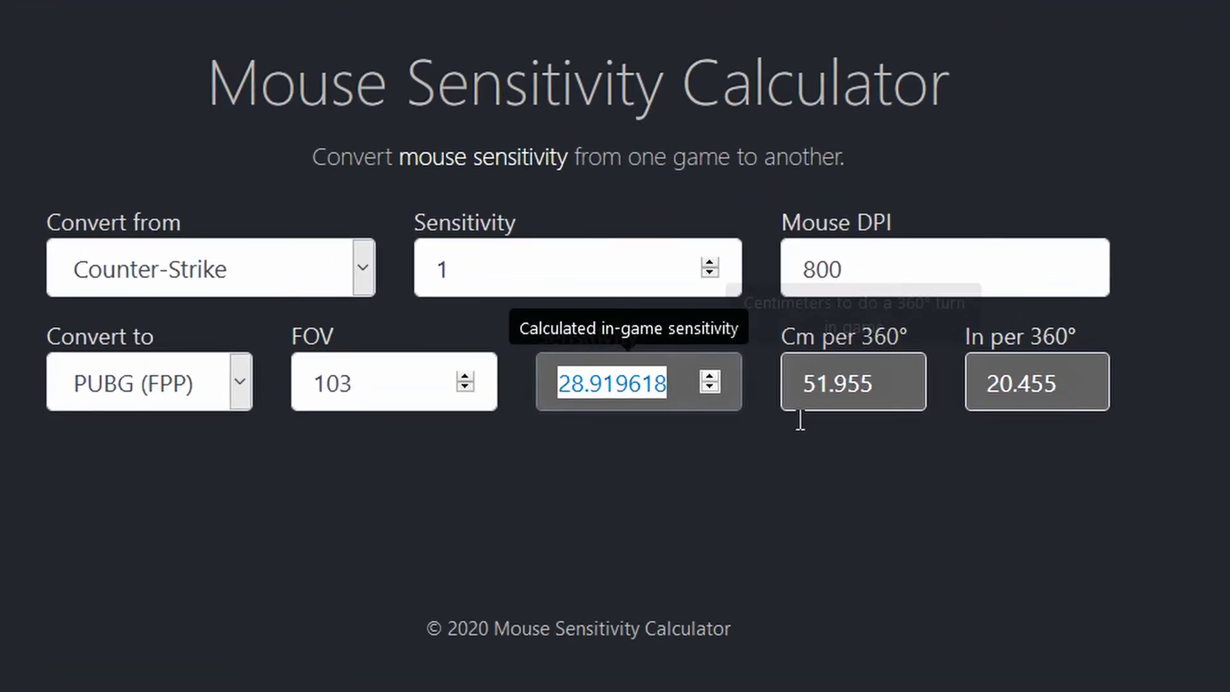
click(658, 293)
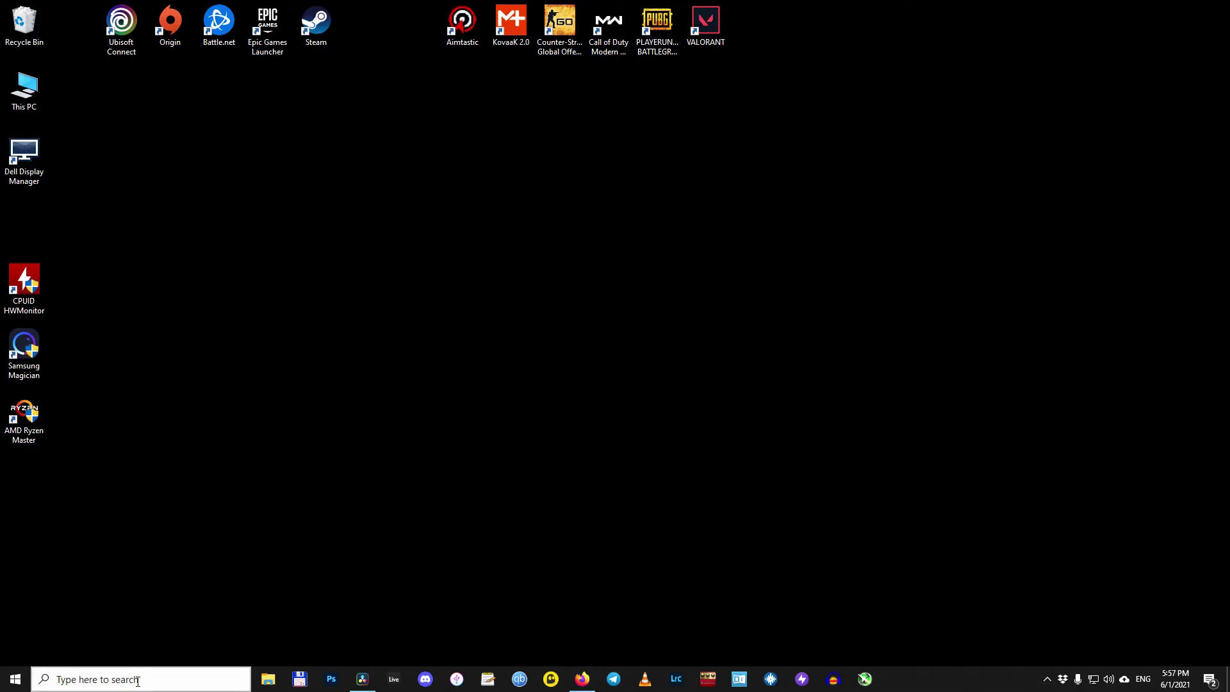
- Find ShredMouse Meter in Microsoft Store with a 'shredmouse' search, install it and launch it
click(137, 681)
text(store)
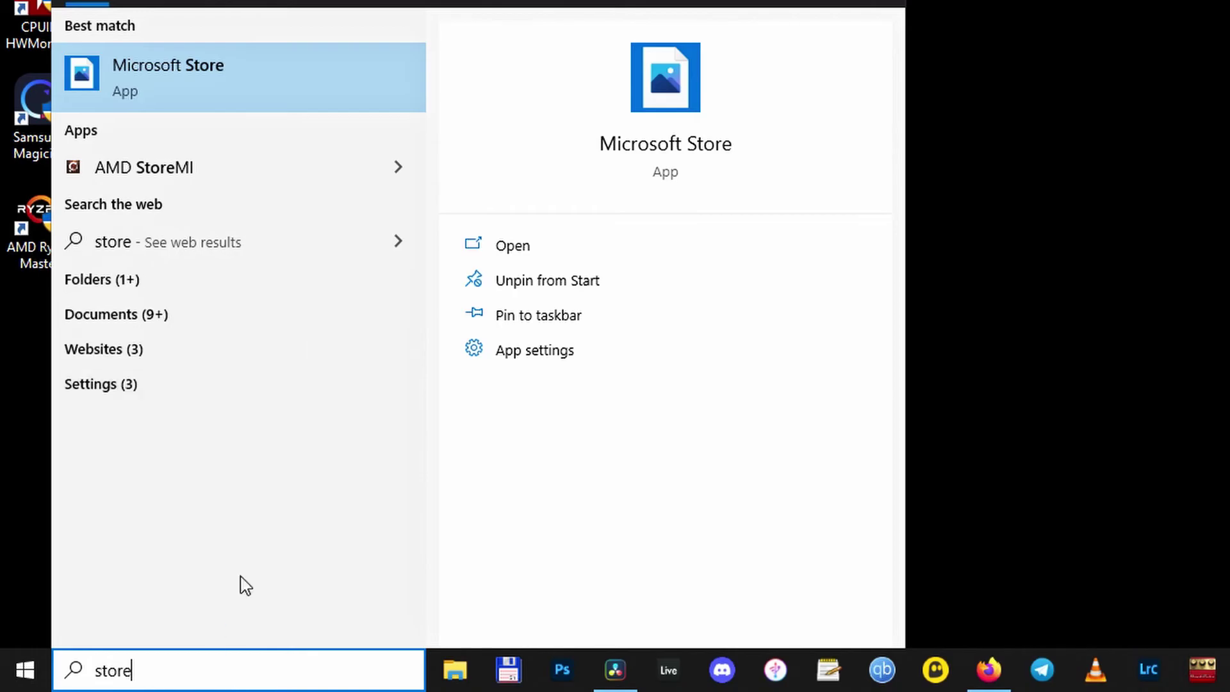
click(311, 95)
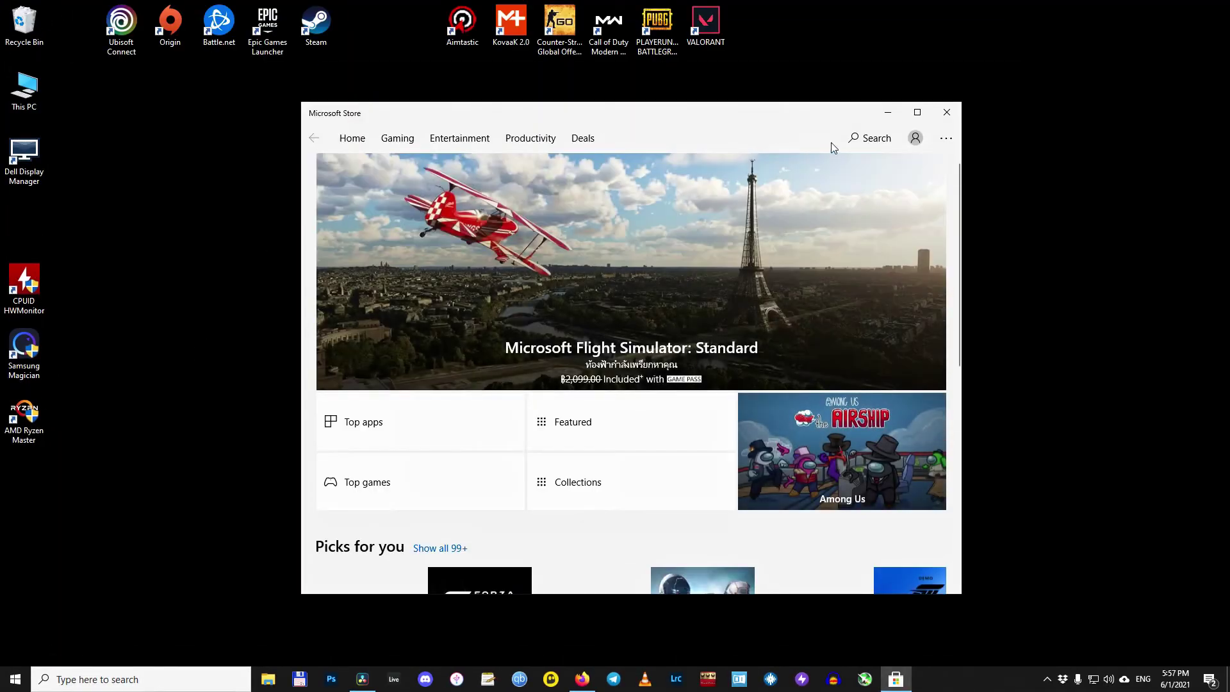
click(858, 141)
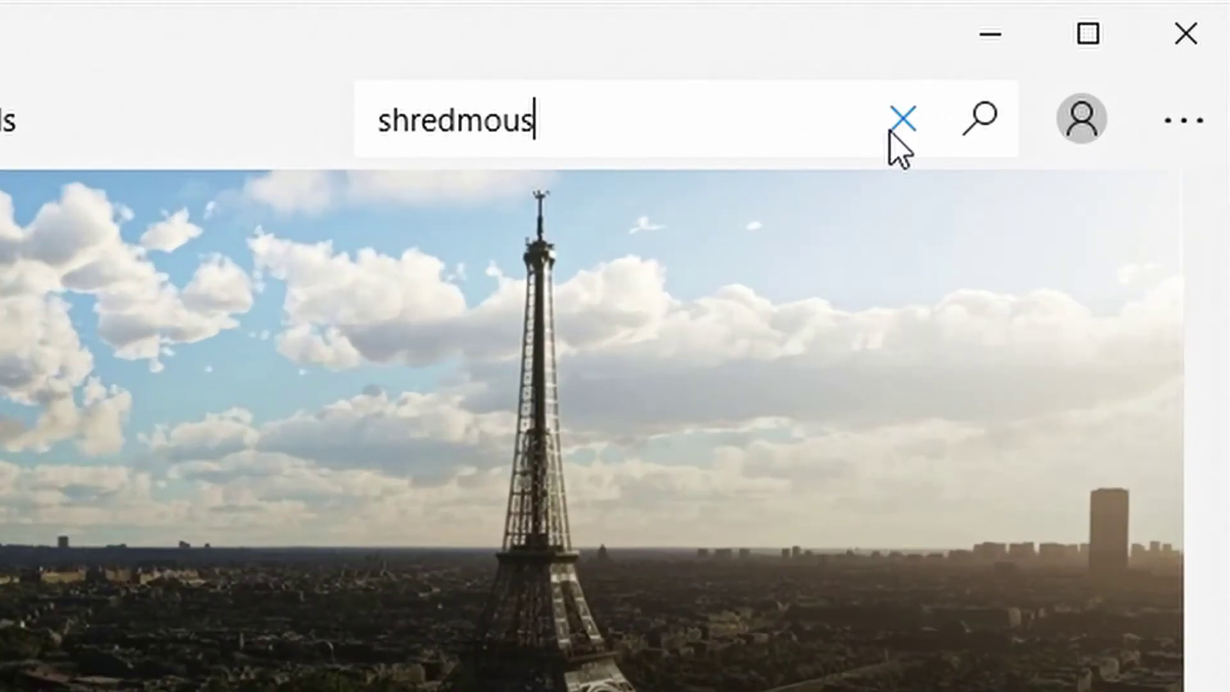
key(Return)
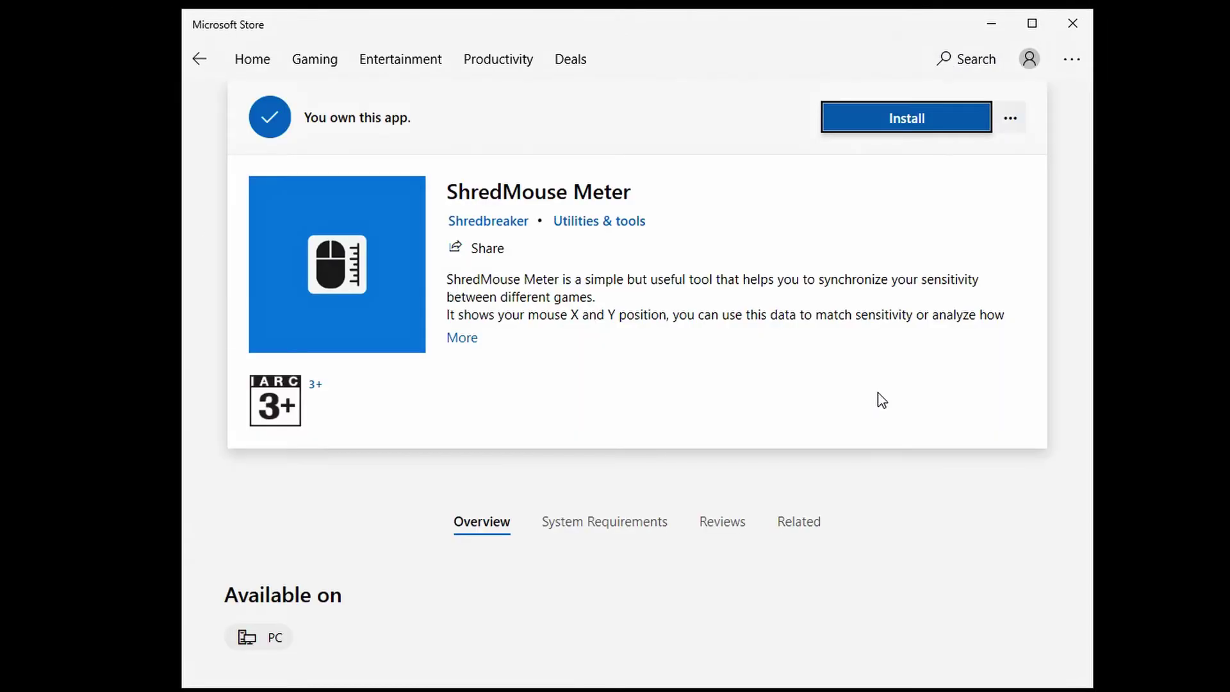
click(939, 116)
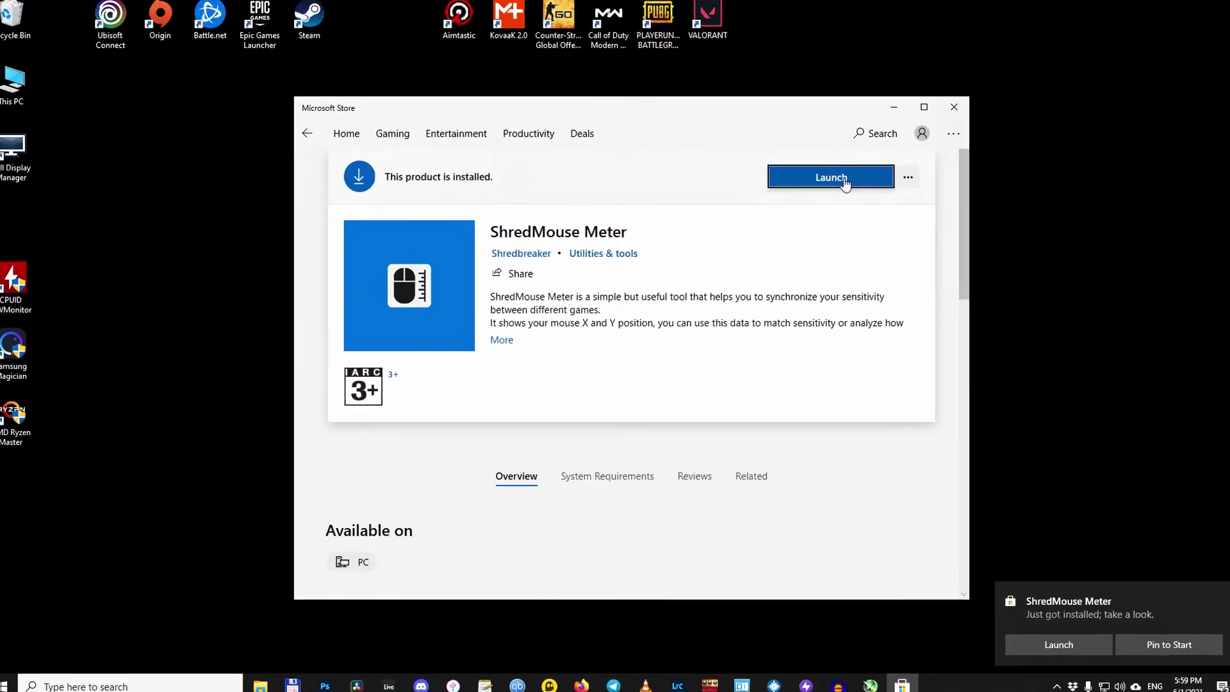
click(926, 120)
- Close the Store, centre the meter, choose HID-compliant mouse (1) and start tracking
click(946, 114)
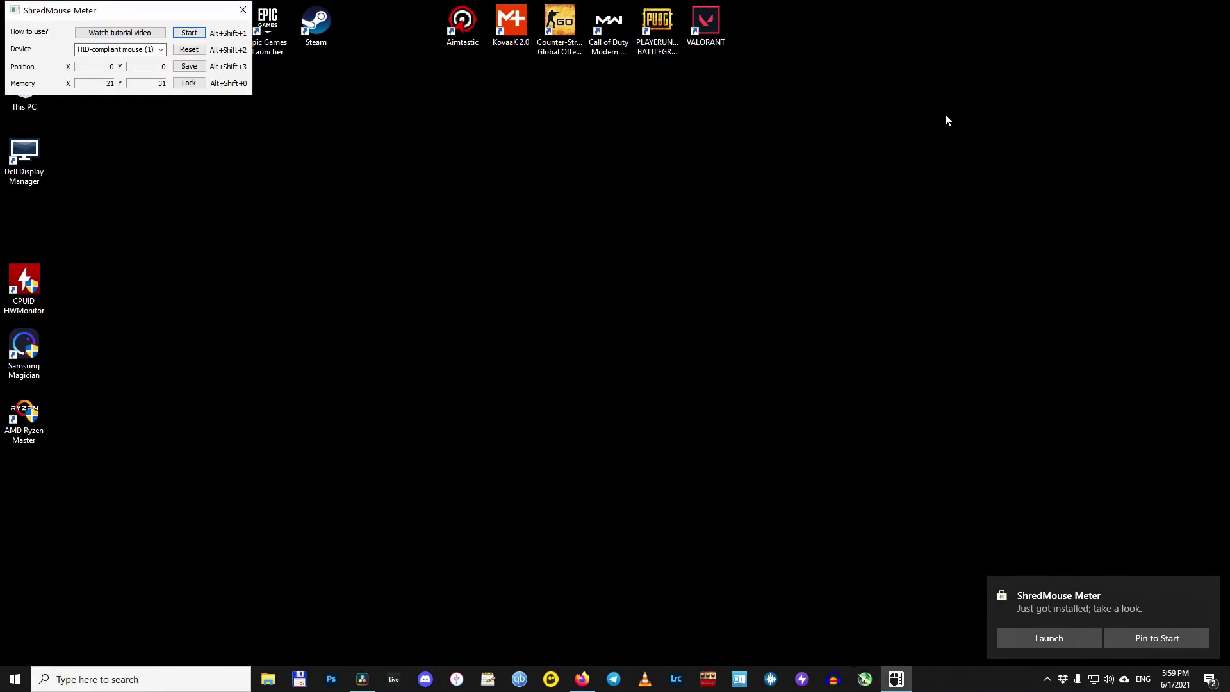
drag(684, 247, 684, 243)
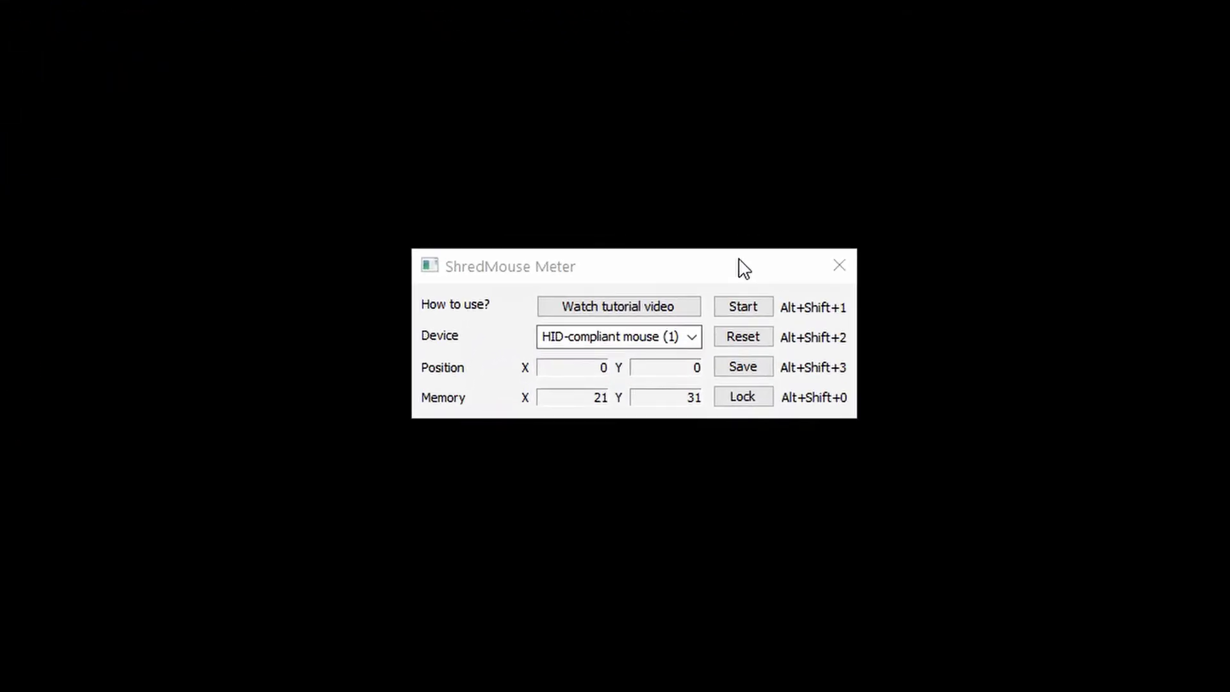
click(632, 354)
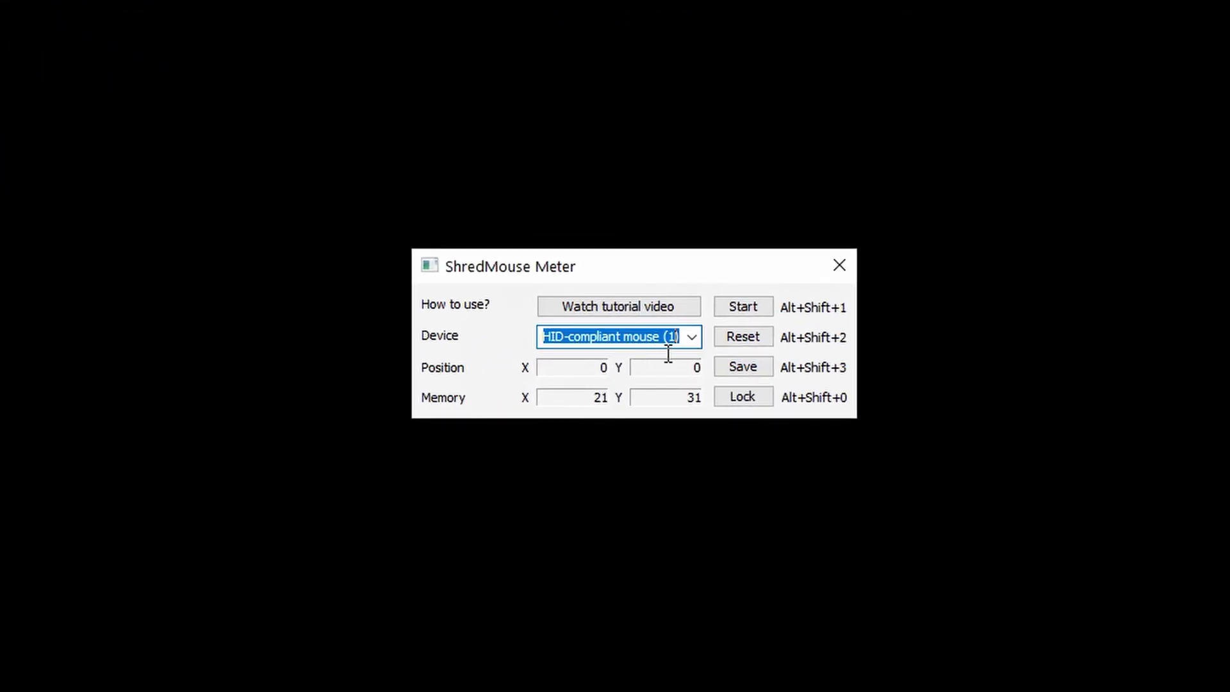
click(694, 338)
click(690, 357)
click(743, 306)
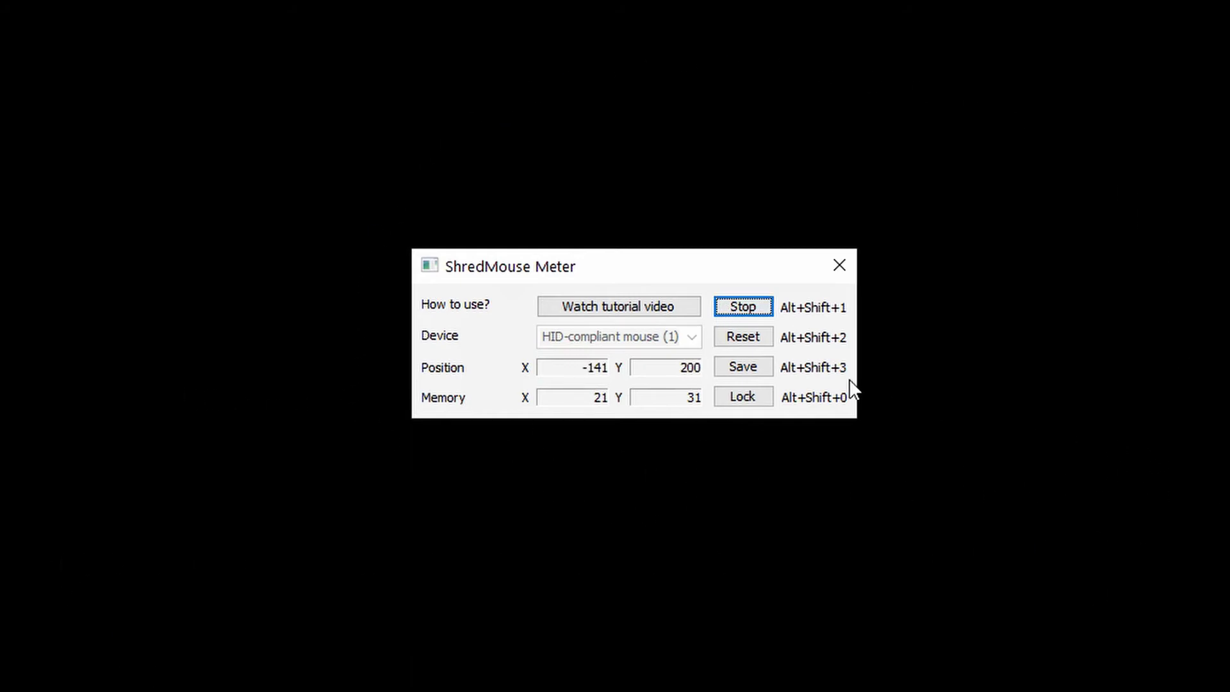
- Reset the position, save the reading (-5, 25) to memory, then stop and restart counting
click(759, 337)
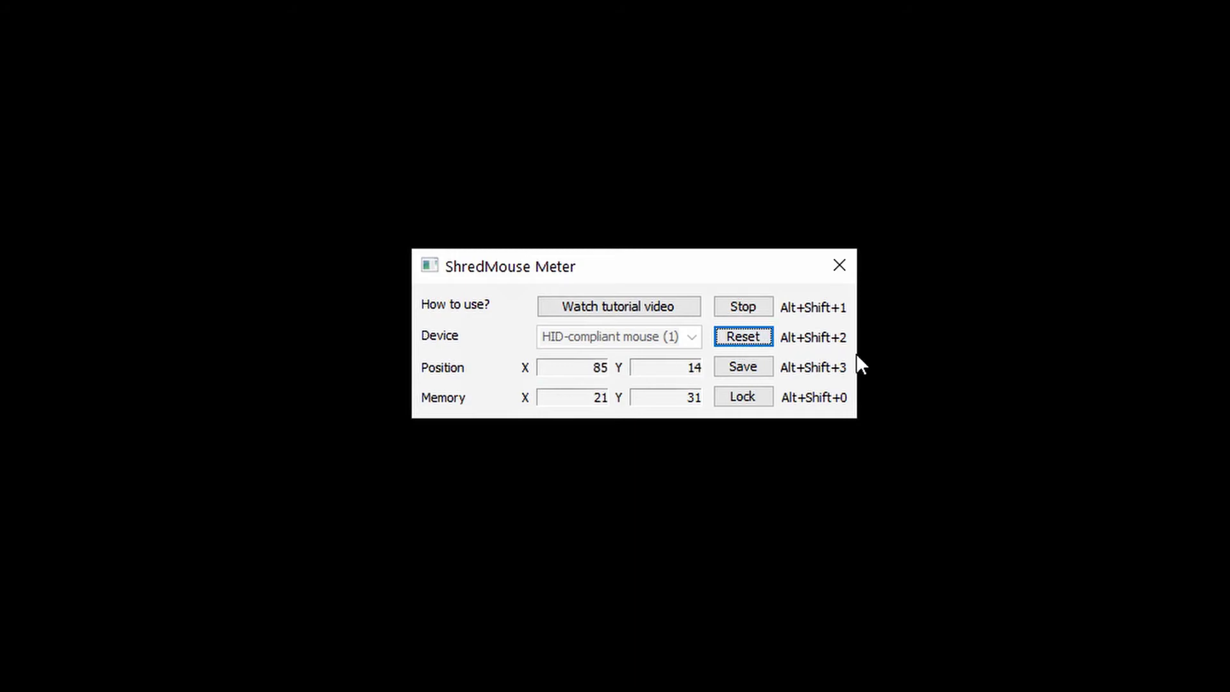
click(744, 371)
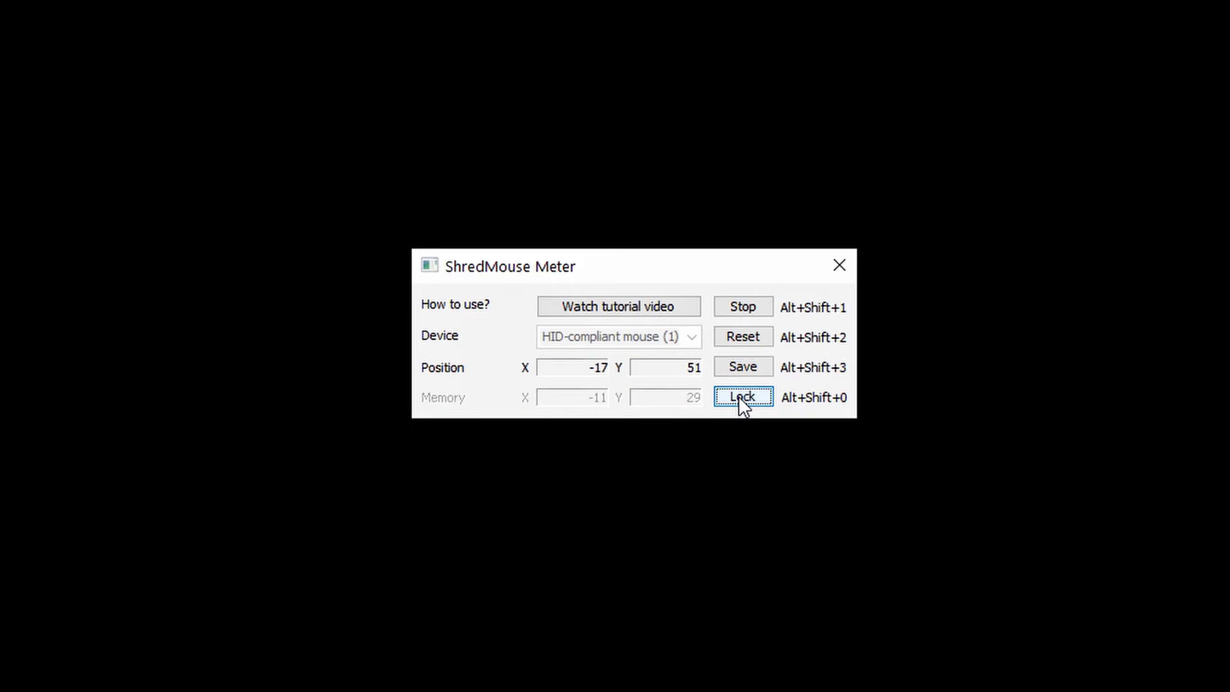
click(768, 370)
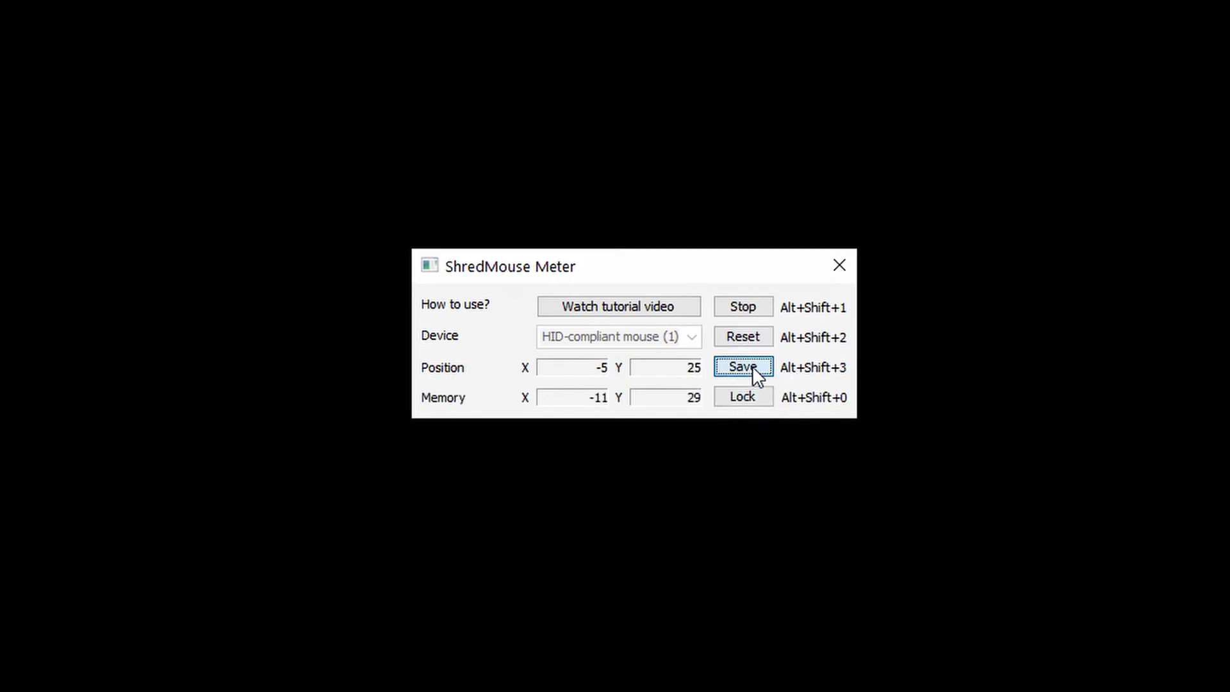
click(752, 366)
click(759, 305)
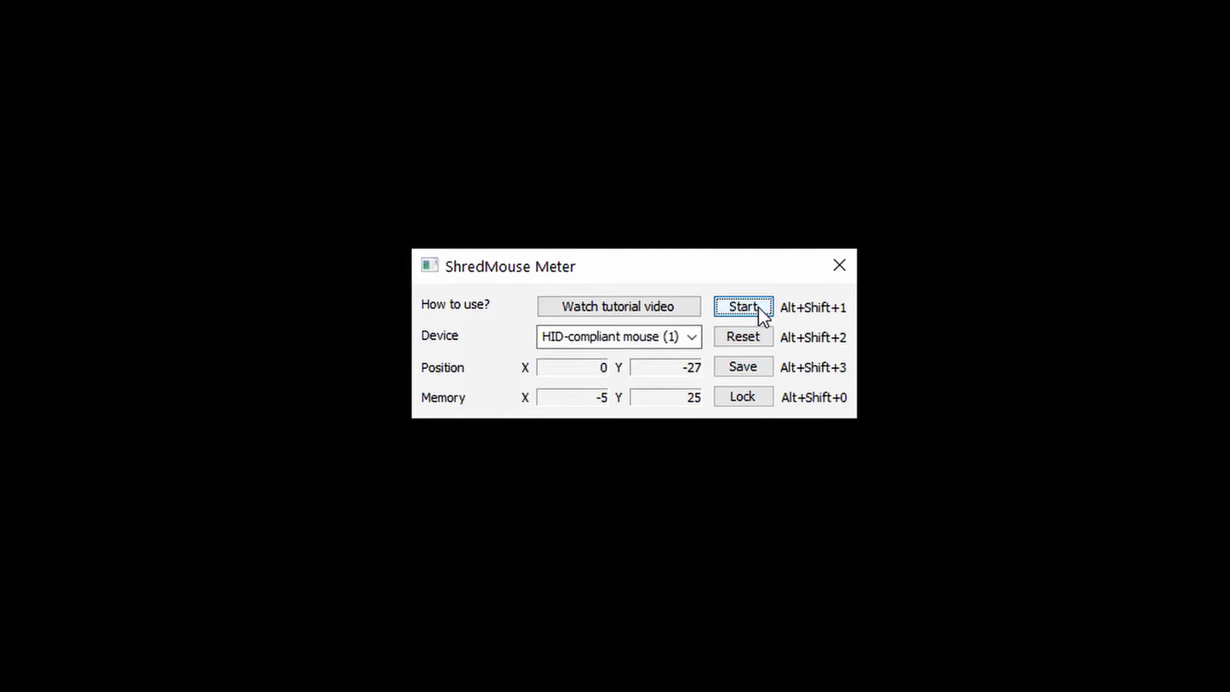
click(758, 306)
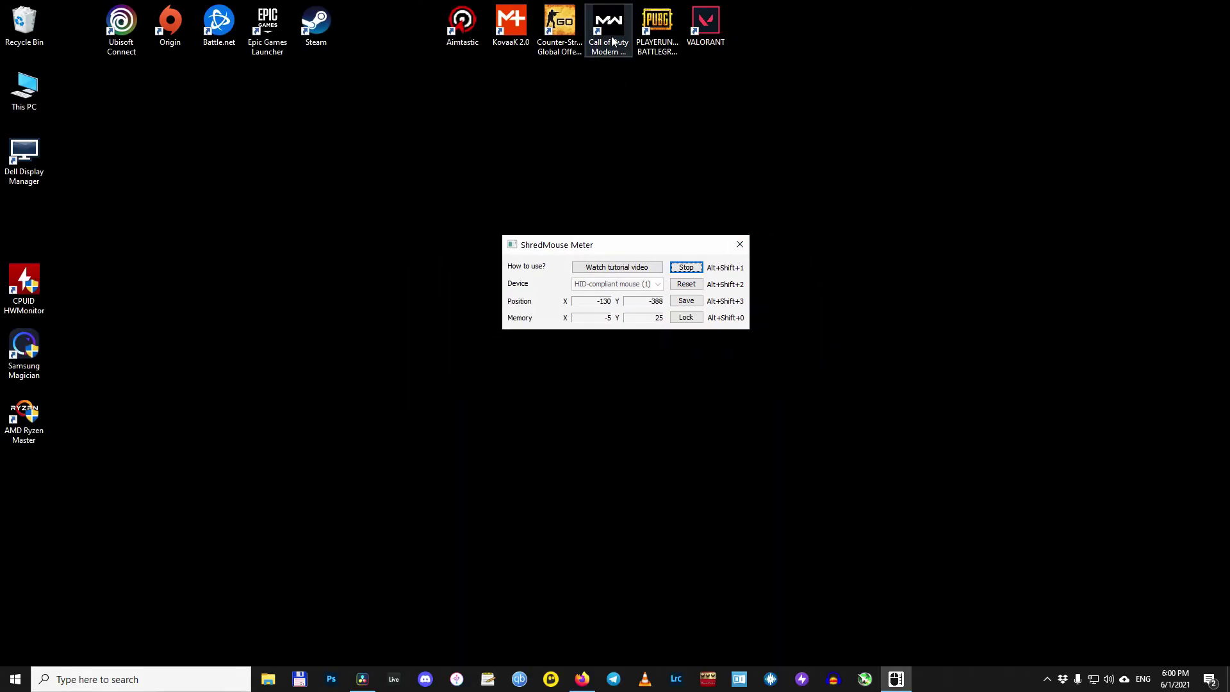
- Launch Modern Warfare from Battle.net with the meter top-right, and start a private Hackney Yard Team Deathmatch
click(612, 37)
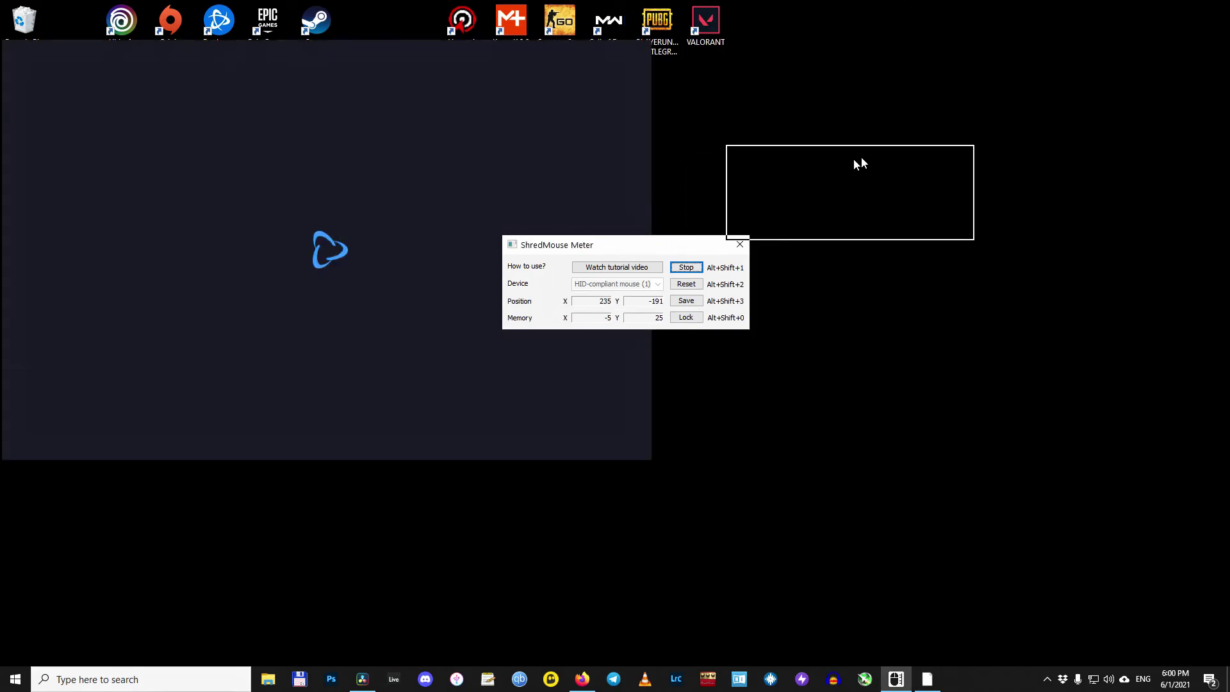
drag(860, 163, 1092, 32)
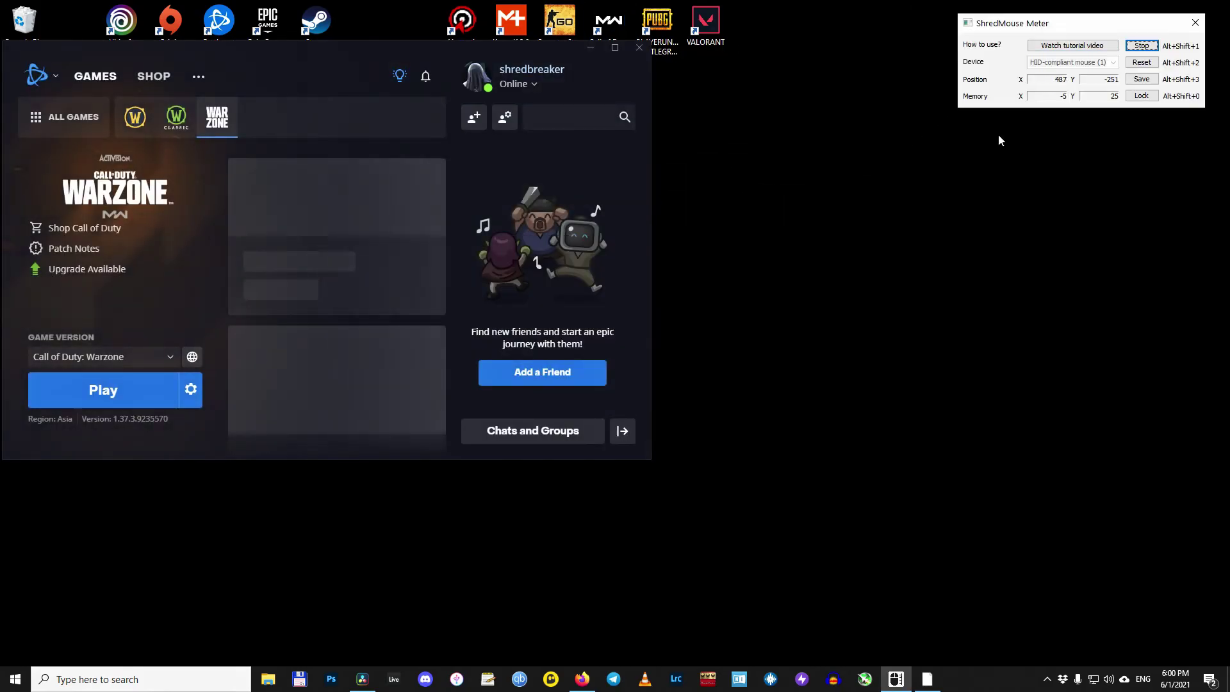
click(129, 394)
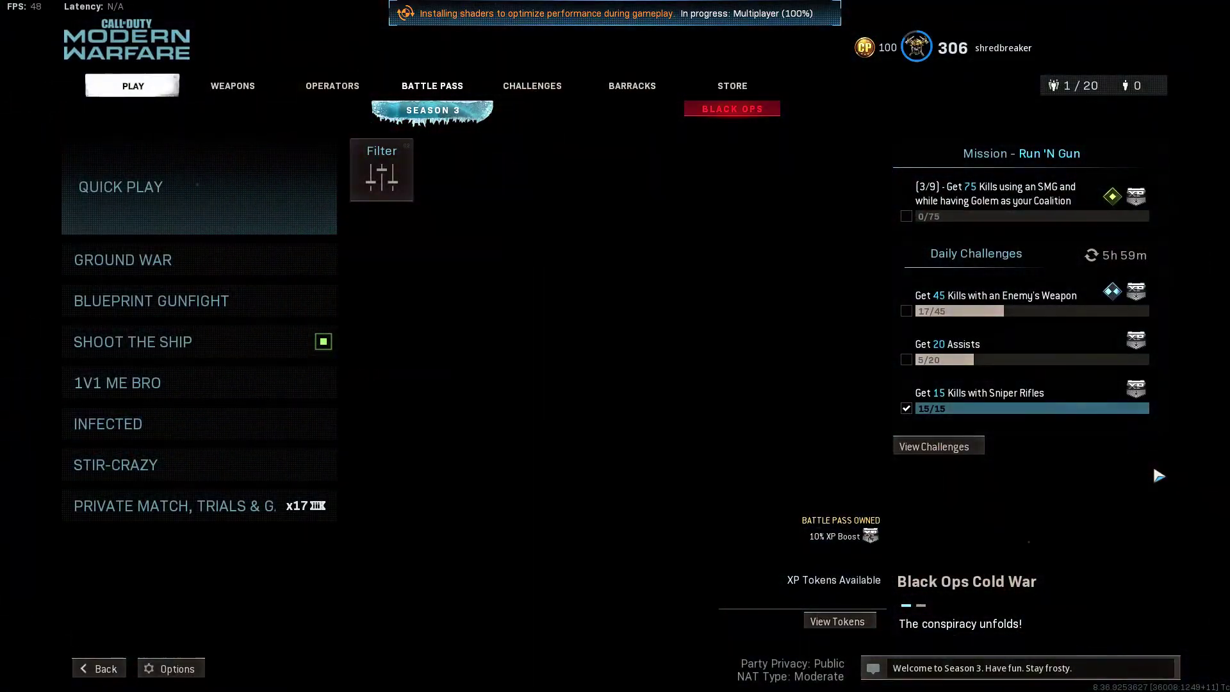
click(304, 505)
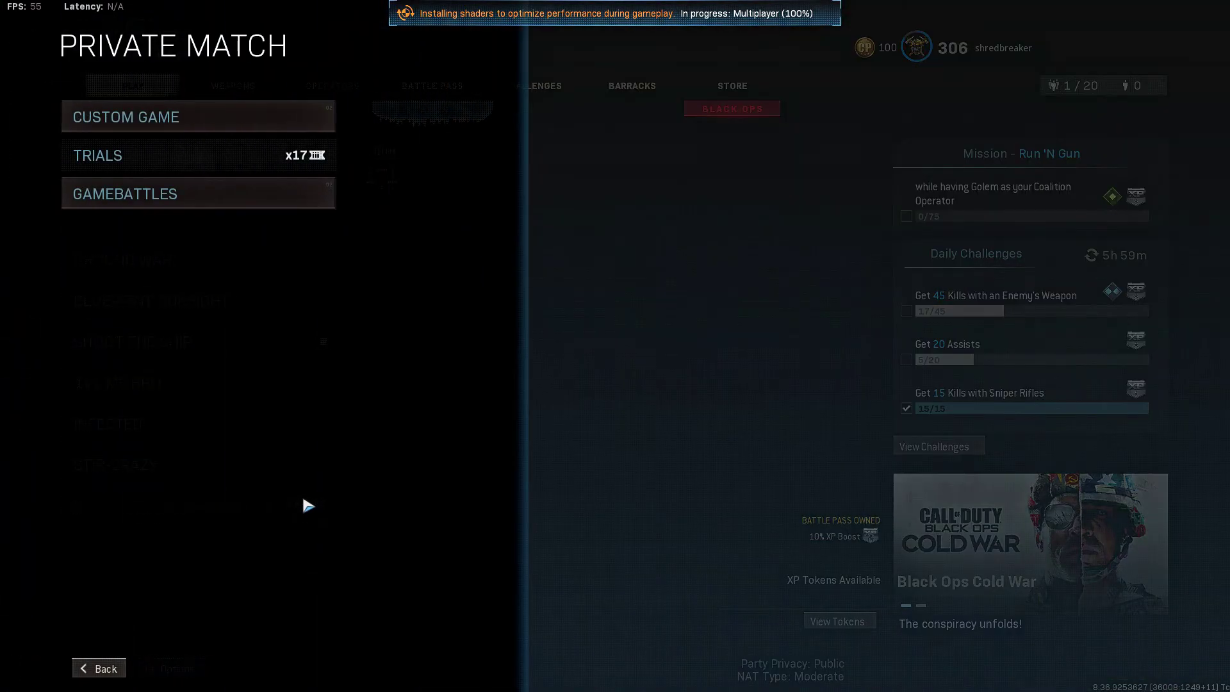
click(225, 122)
click(233, 156)
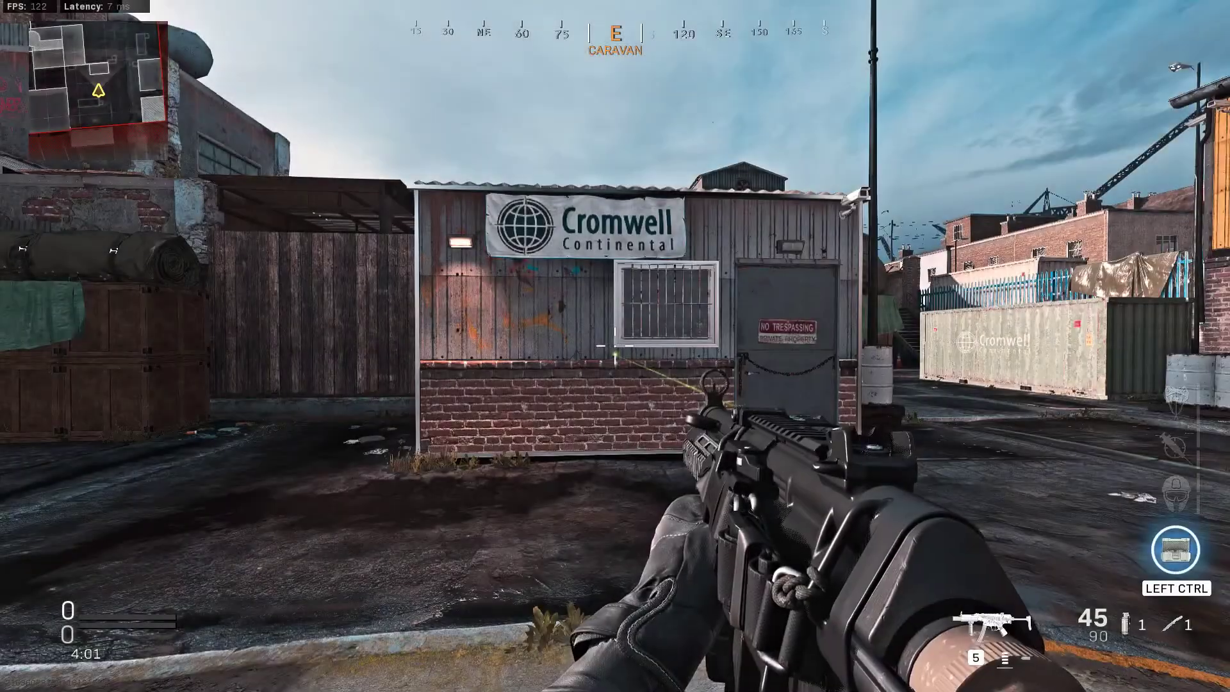
- Set Display Mode to Fullscreen Borderless, apply it, and return to the Hackney Yard match
key(Escape)
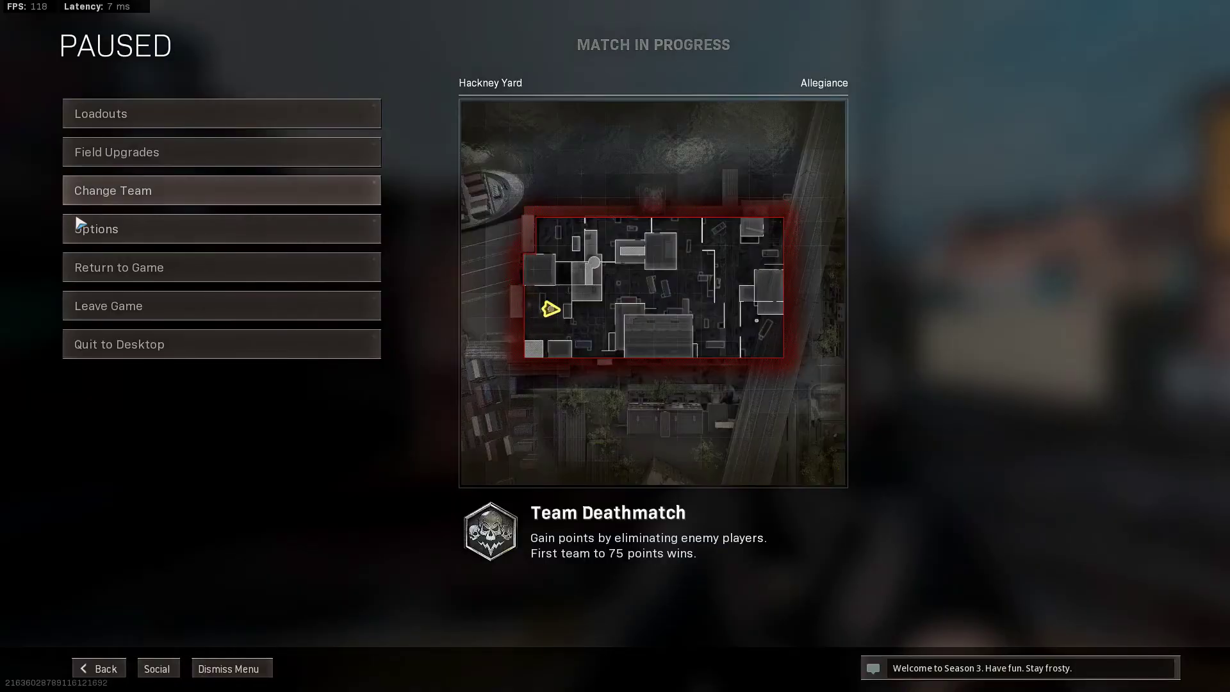
click(92, 243)
scroll(358, 218, up, 1)
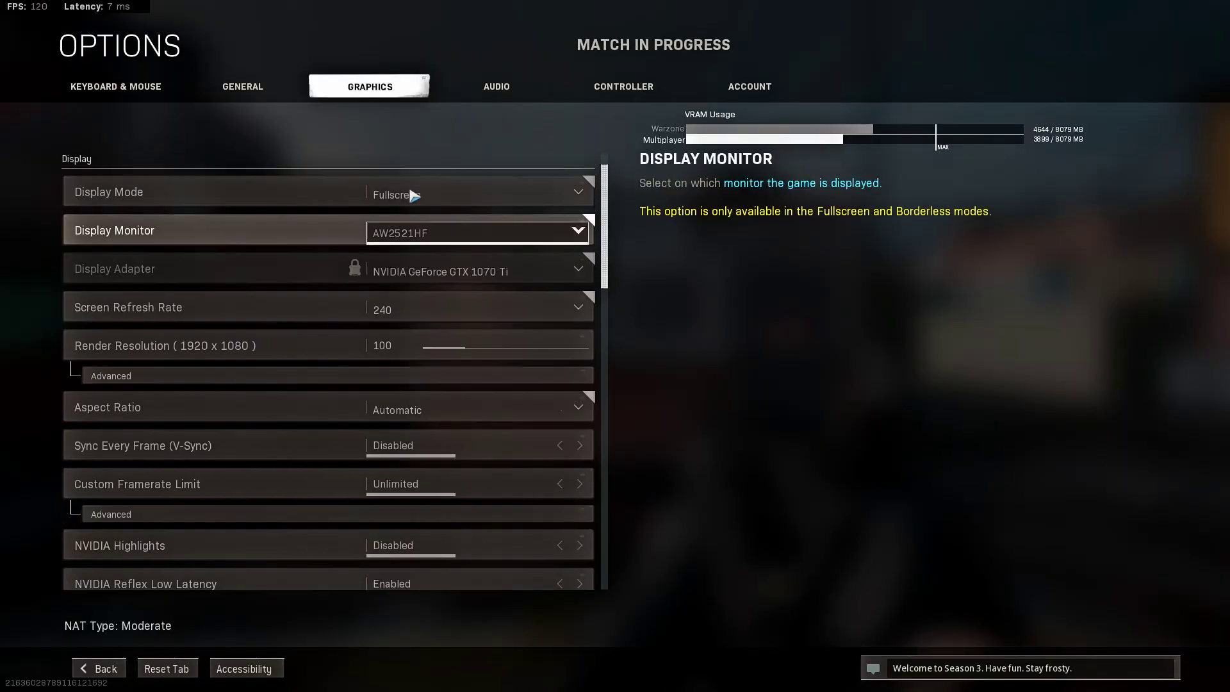
click(426, 187)
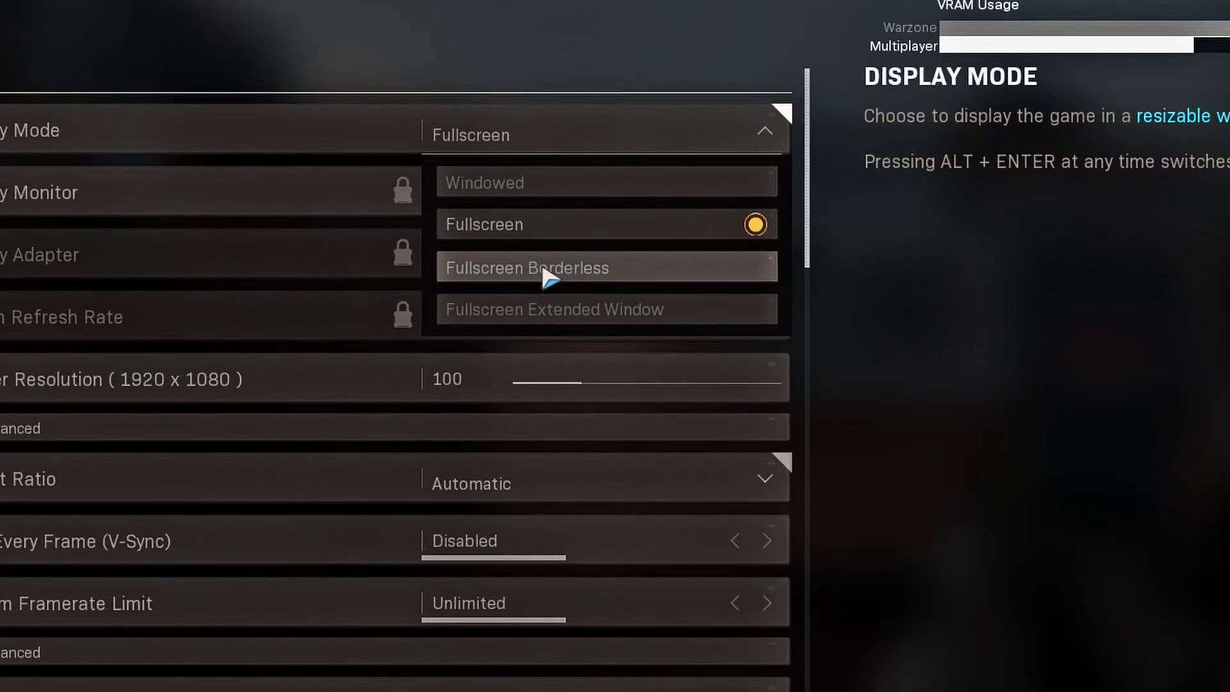
click(543, 269)
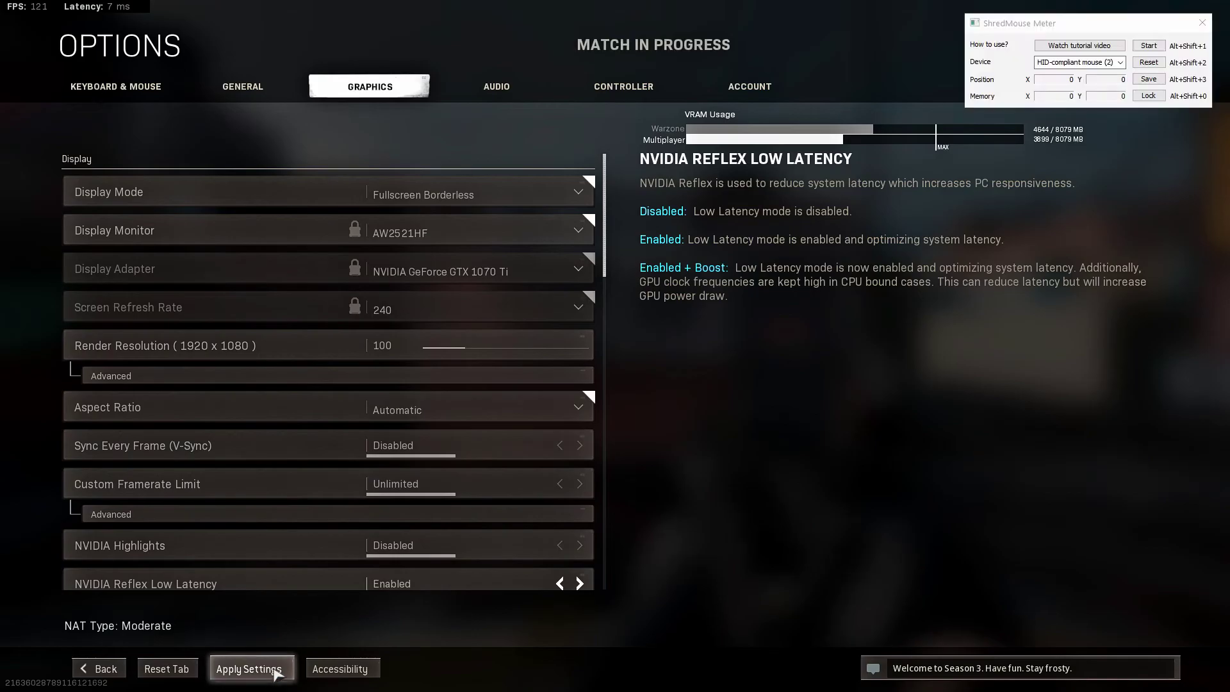
click(269, 667)
key(Escape)
key(Escape)
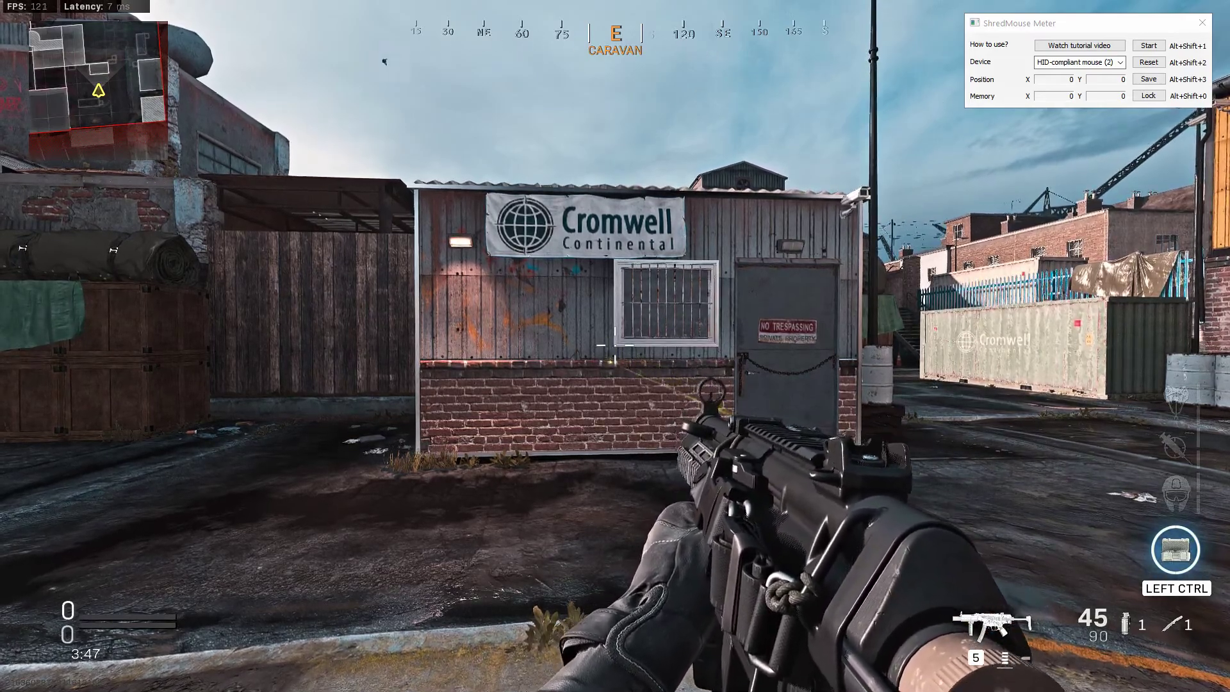
- Start the meter, confirm Field of View is 105 in Options, then resume and zero the meter
key(Escape)
key(alt+shift+1)
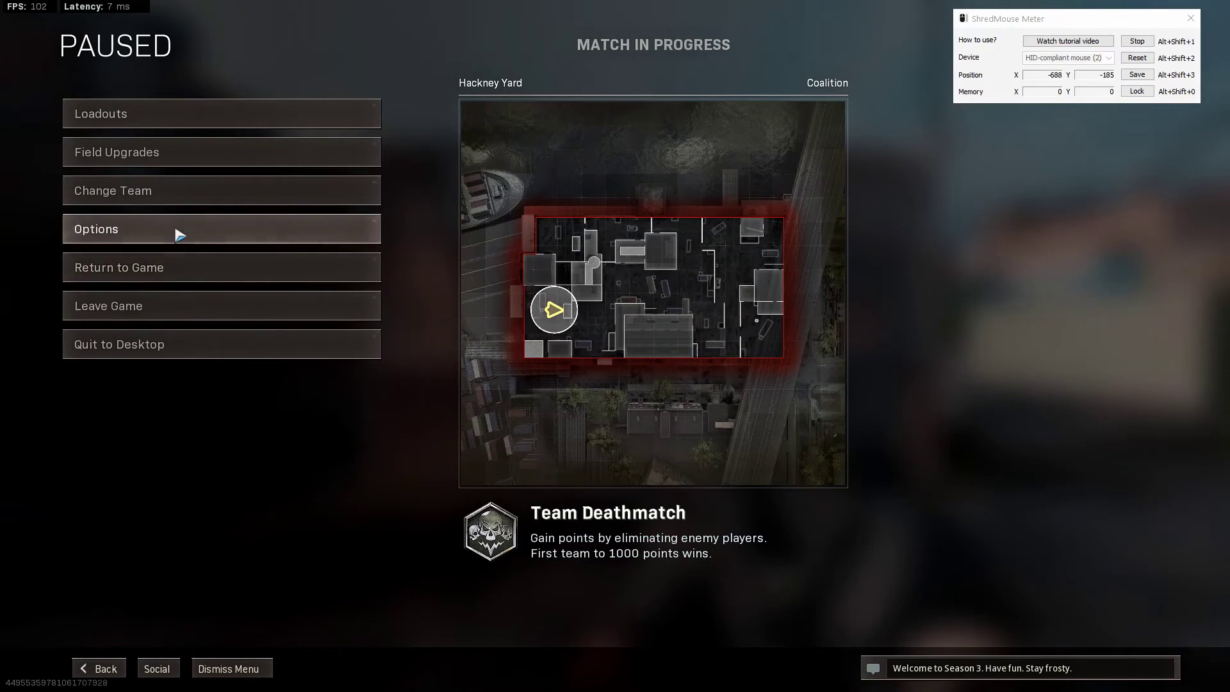
click(176, 231)
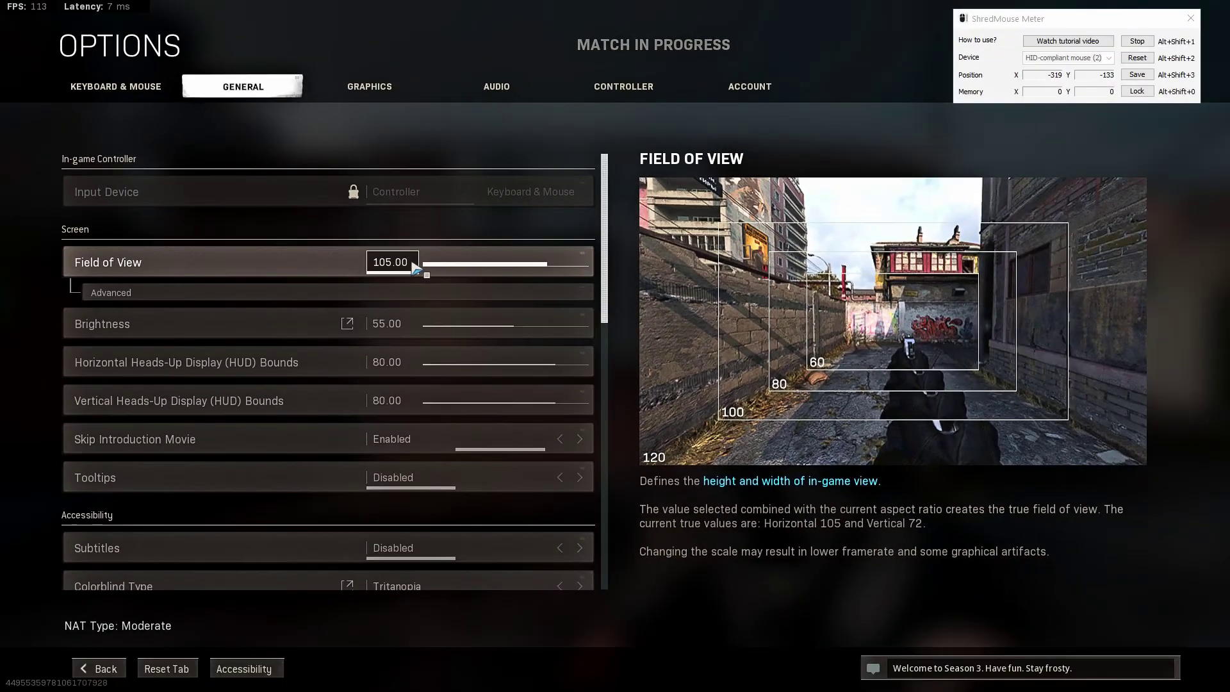
key(Escape)
key(Escape)
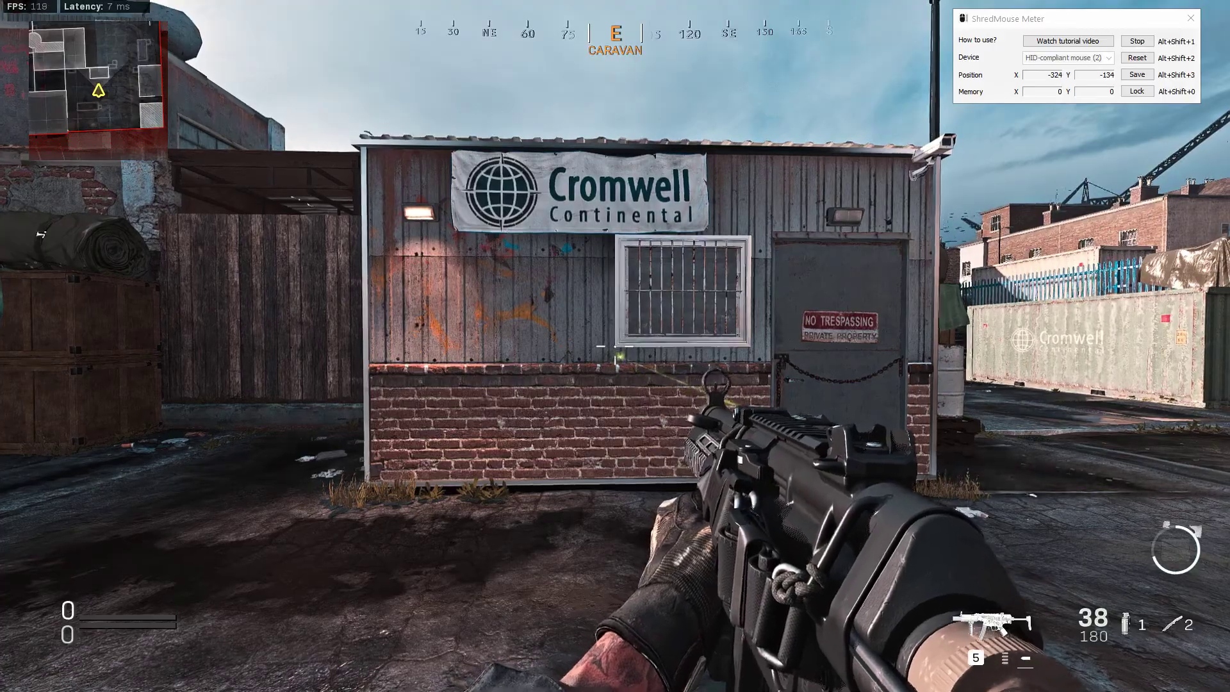
key(alt+shift+2)
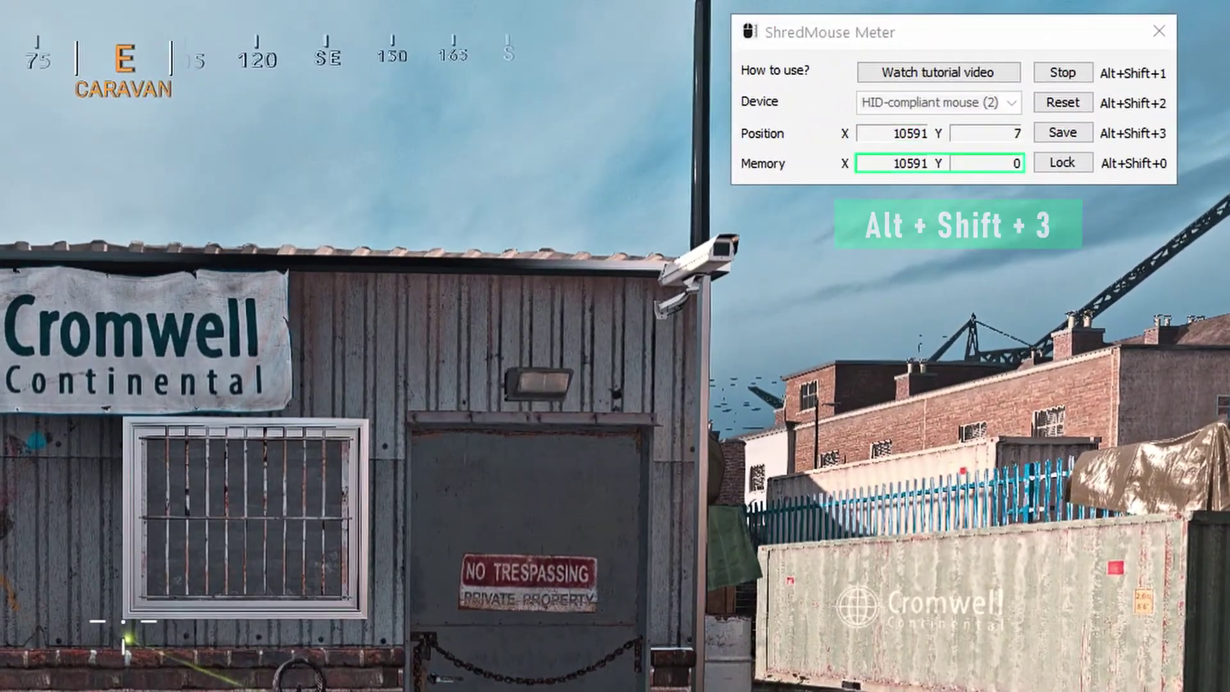
- Set the Field of View to 60 and reset the meter
key(Escape)
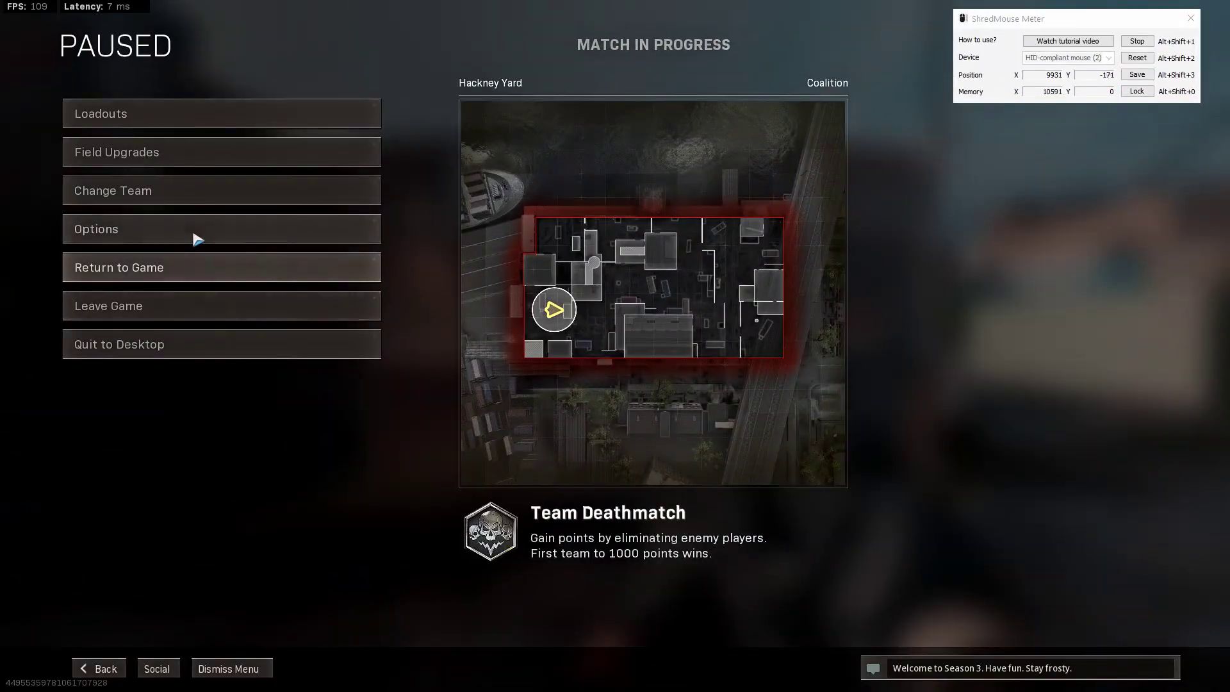
click(196, 239)
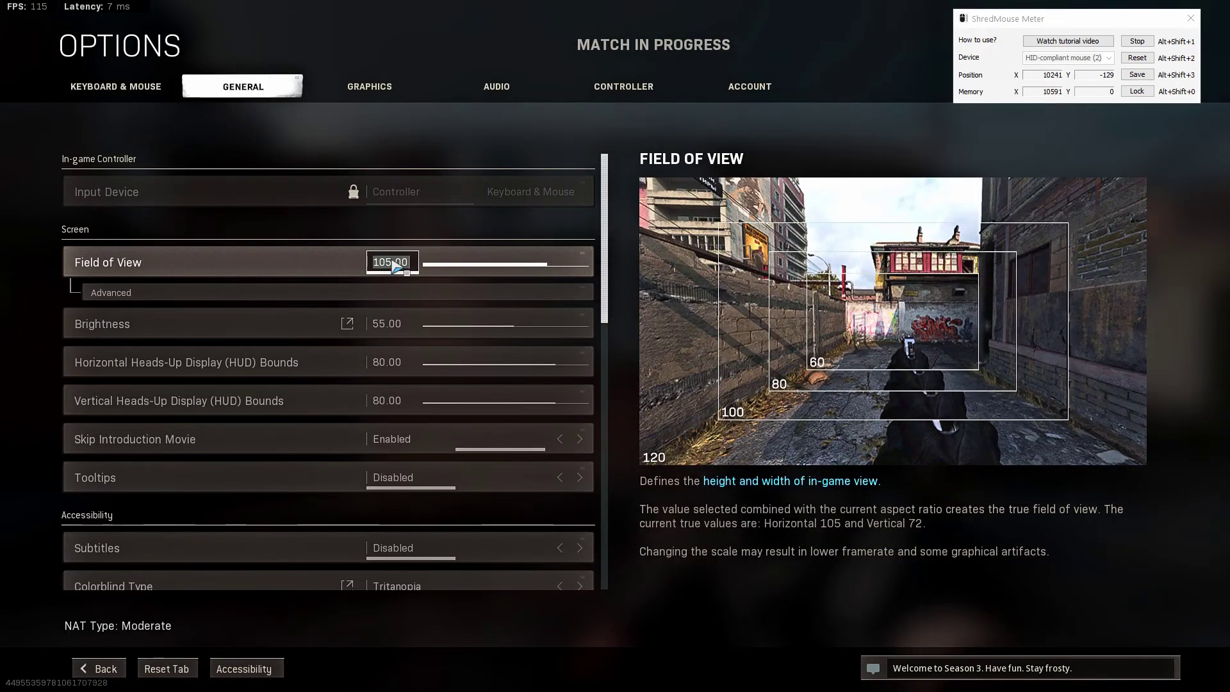
click(414, 269)
text(60)
key(Return)
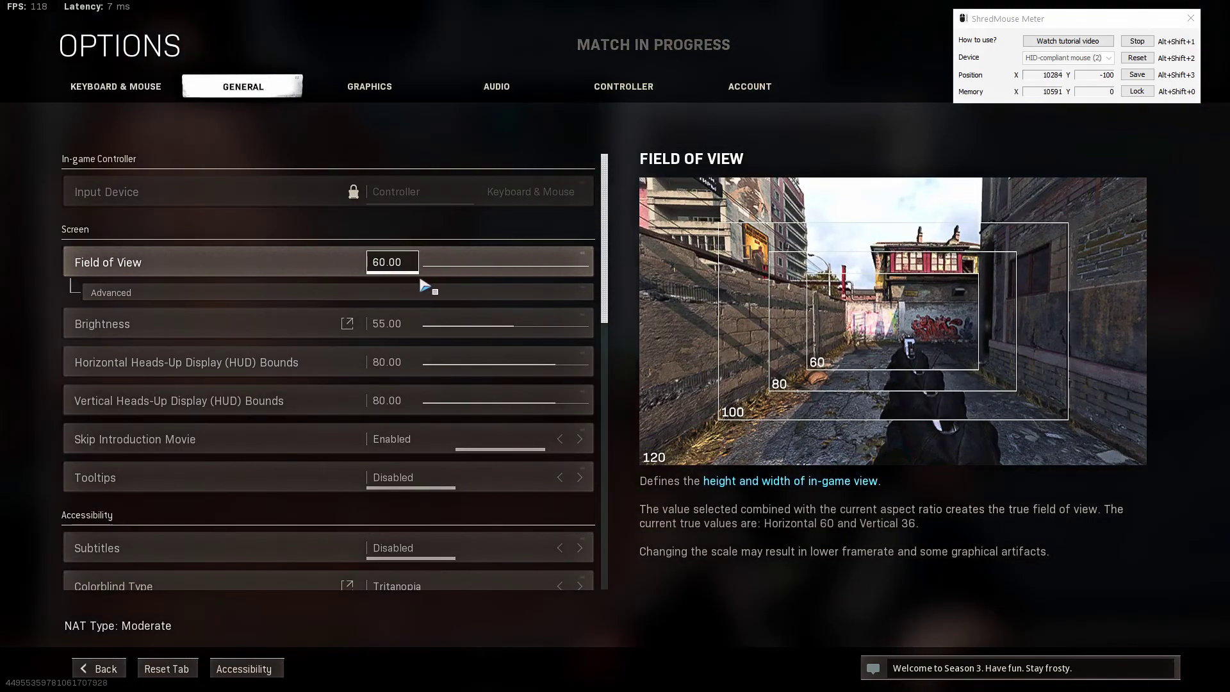
key(alt+shift+2)
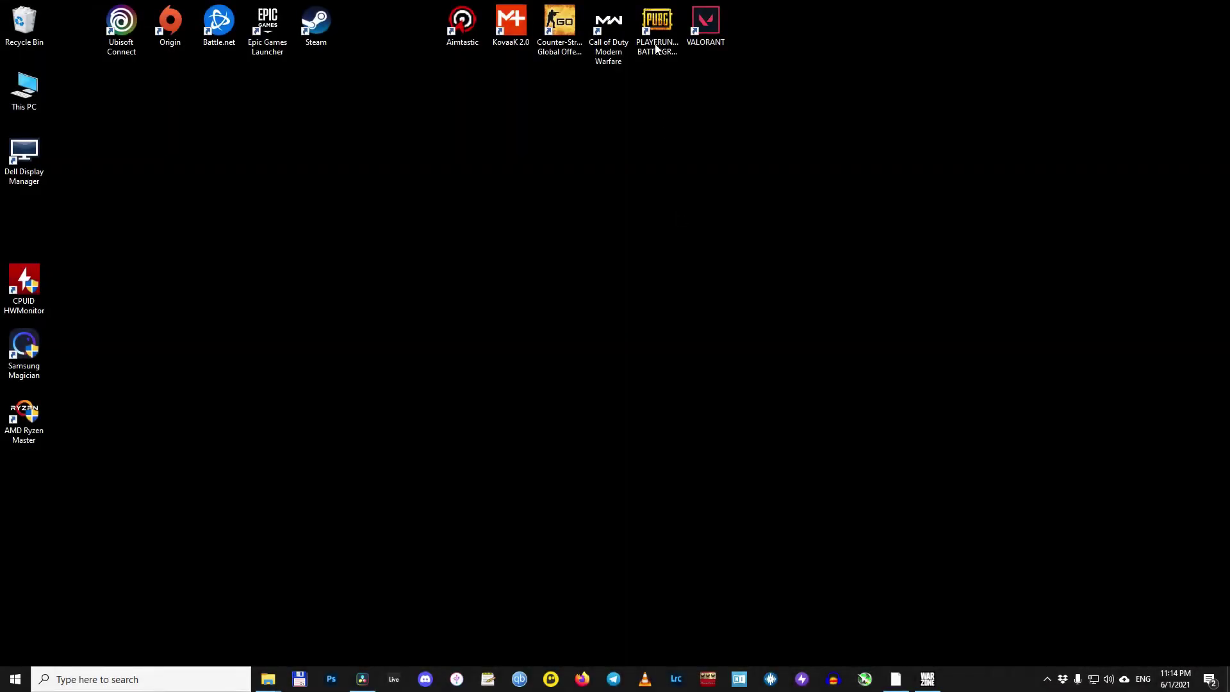
- Launch PUBG, join the training ground and walk into a firing booth
double_click(656, 33)
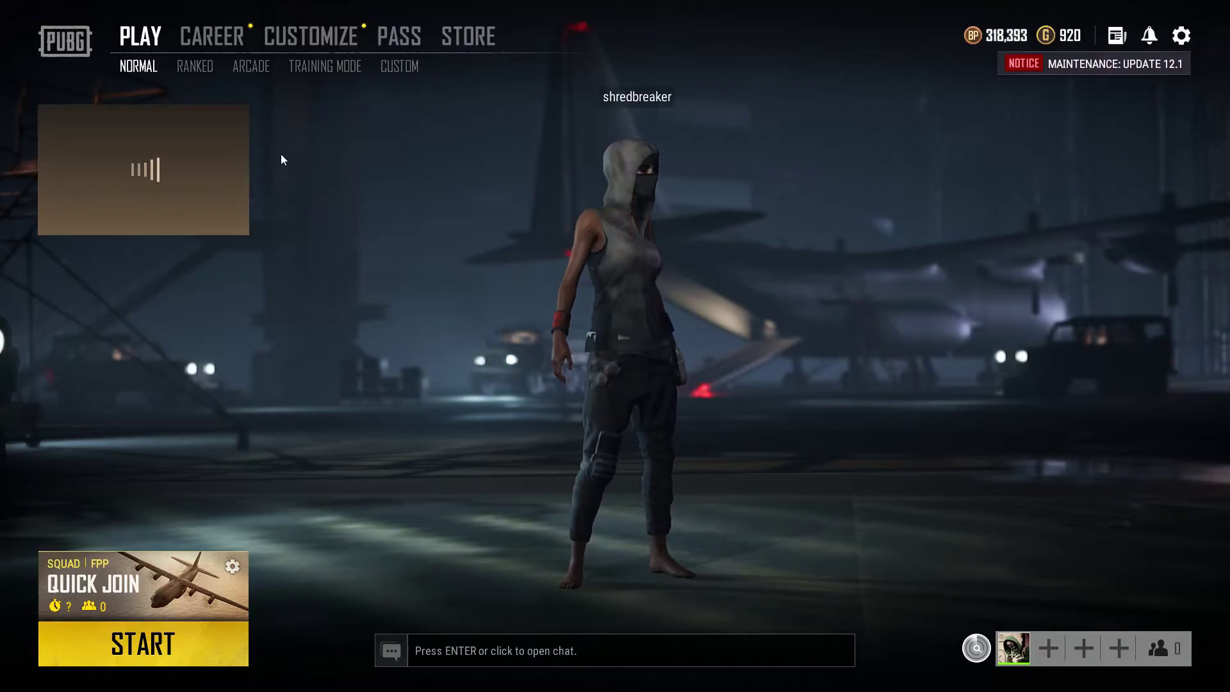
click(325, 66)
click(184, 650)
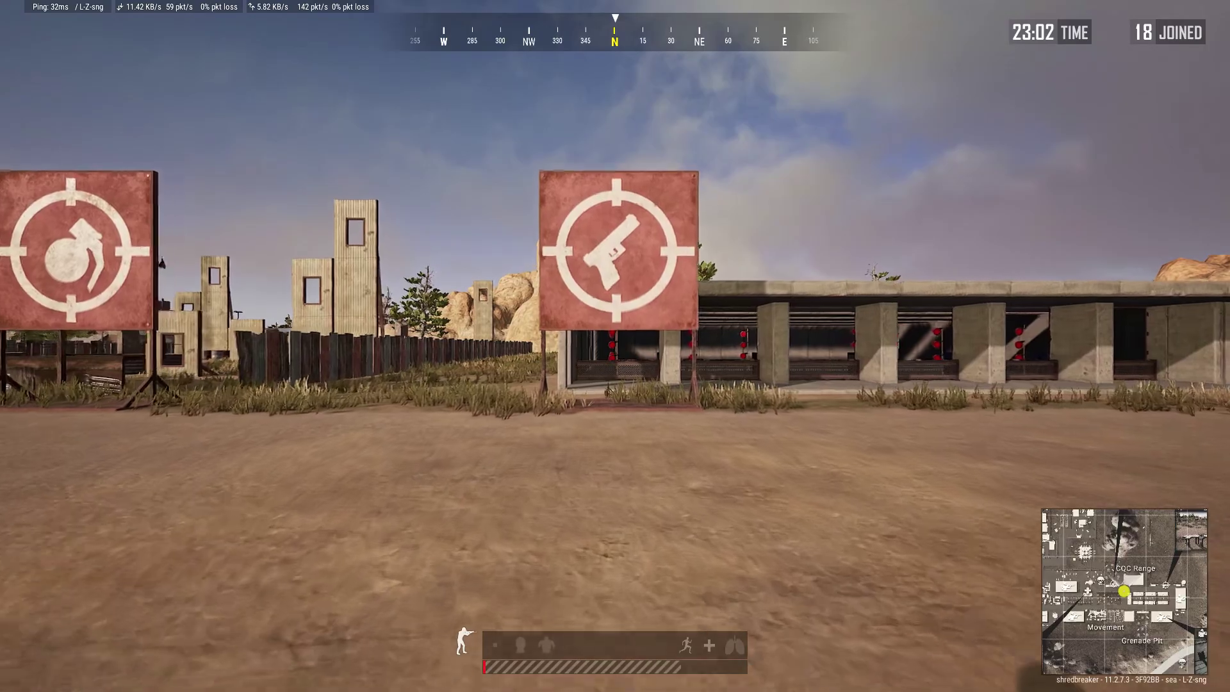
key(w)
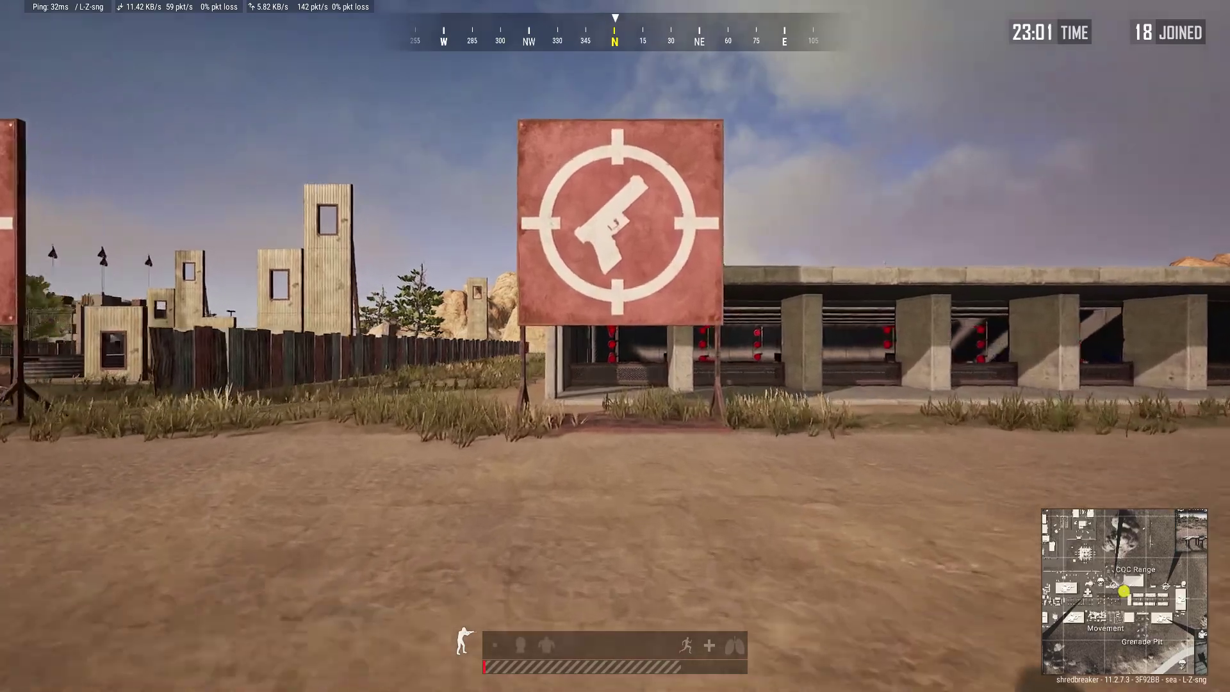
key(w)
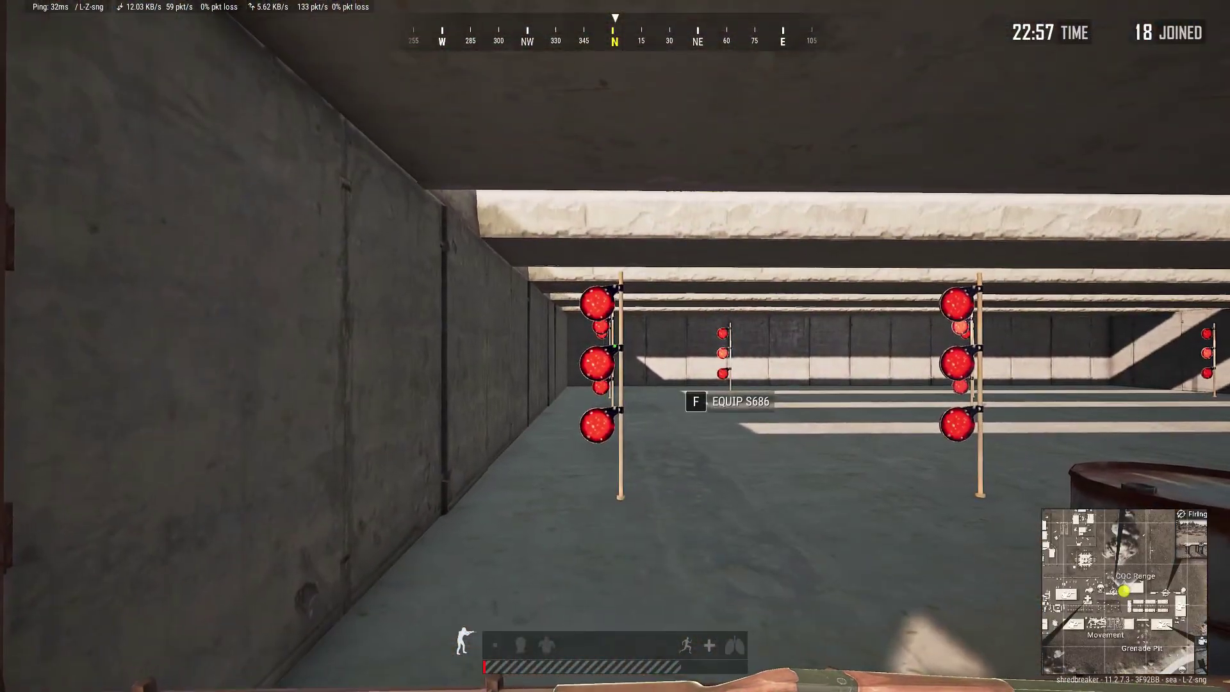
- Check the settings, then measure a full turn and save the 11472 count to memory
key(Escape)
click(142, 186)
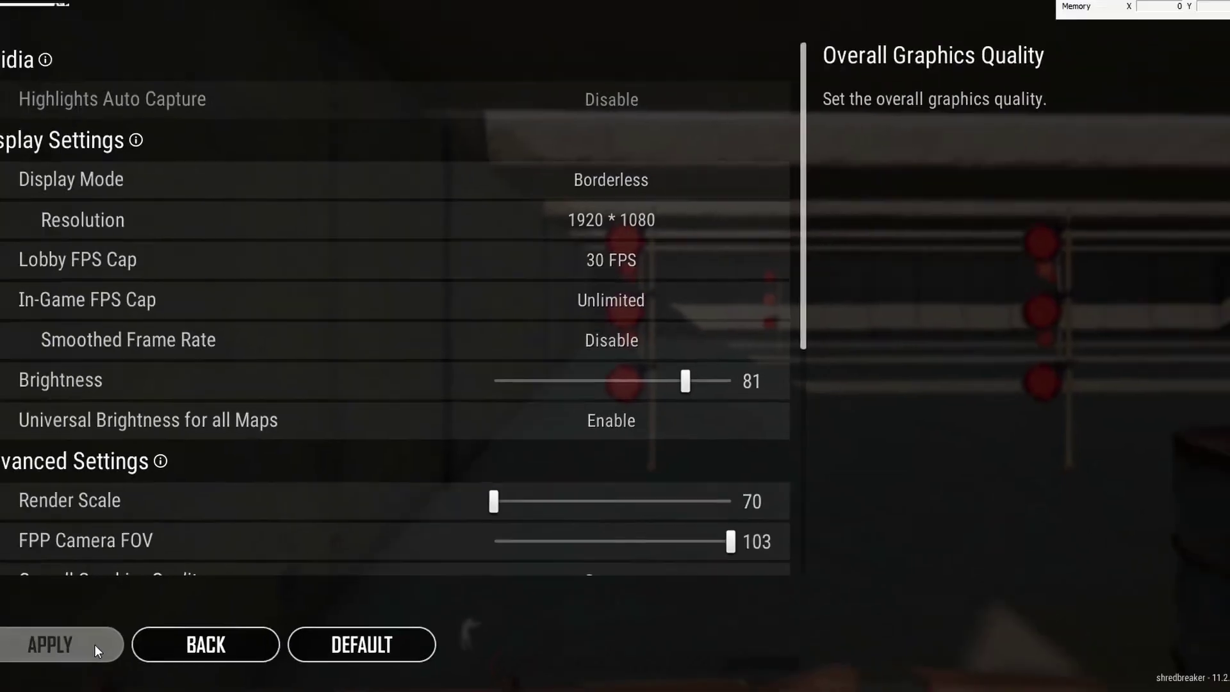
key(Escape)
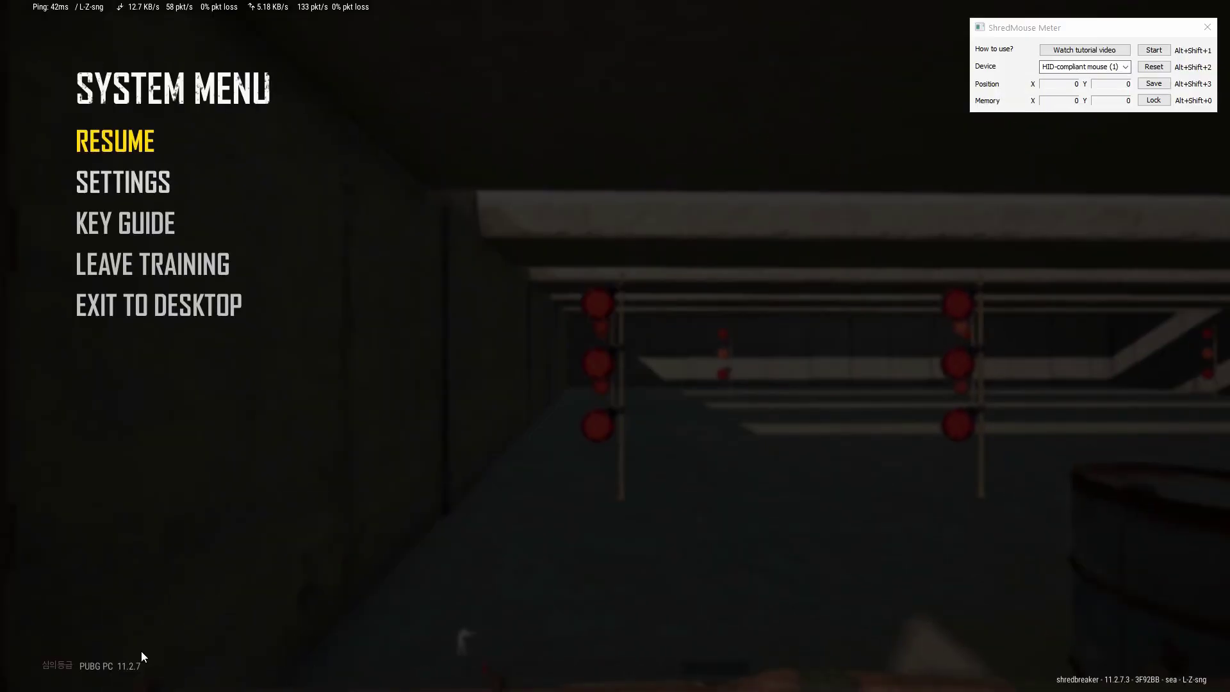
key(Escape)
key(alt+shift+1)
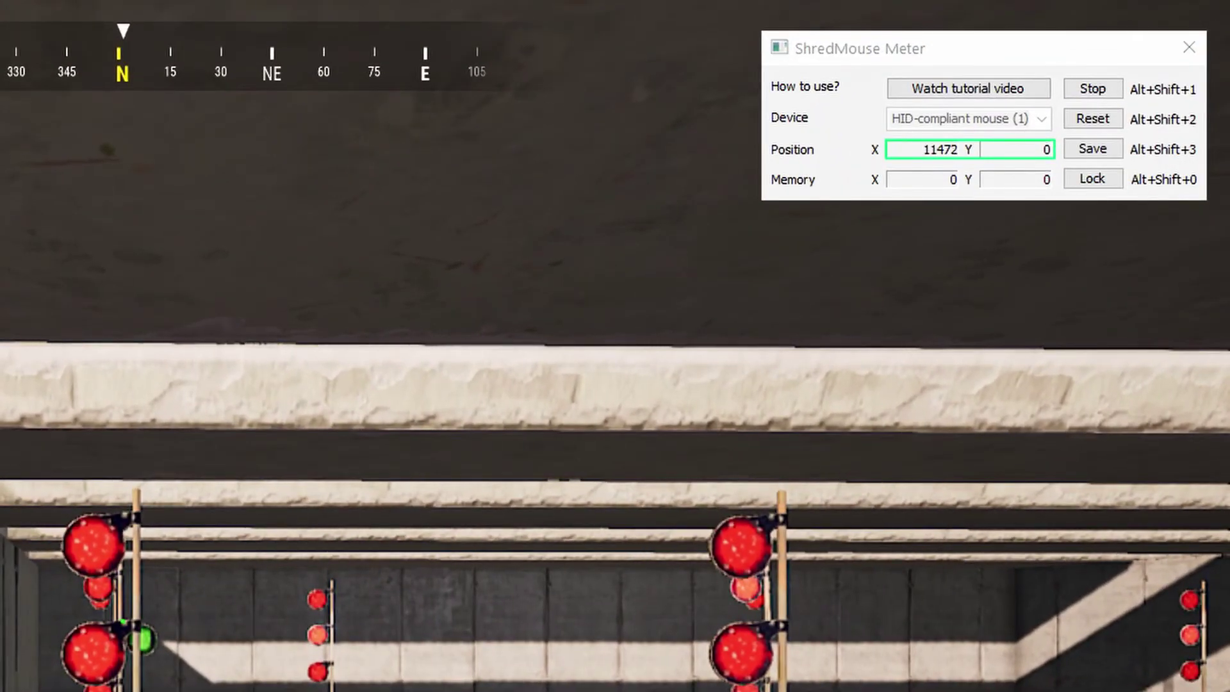
key(alt+shift+3)
- Lower the FPP Camera FOV from 103 to 80, apply it, and zero the meter
key(Escape)
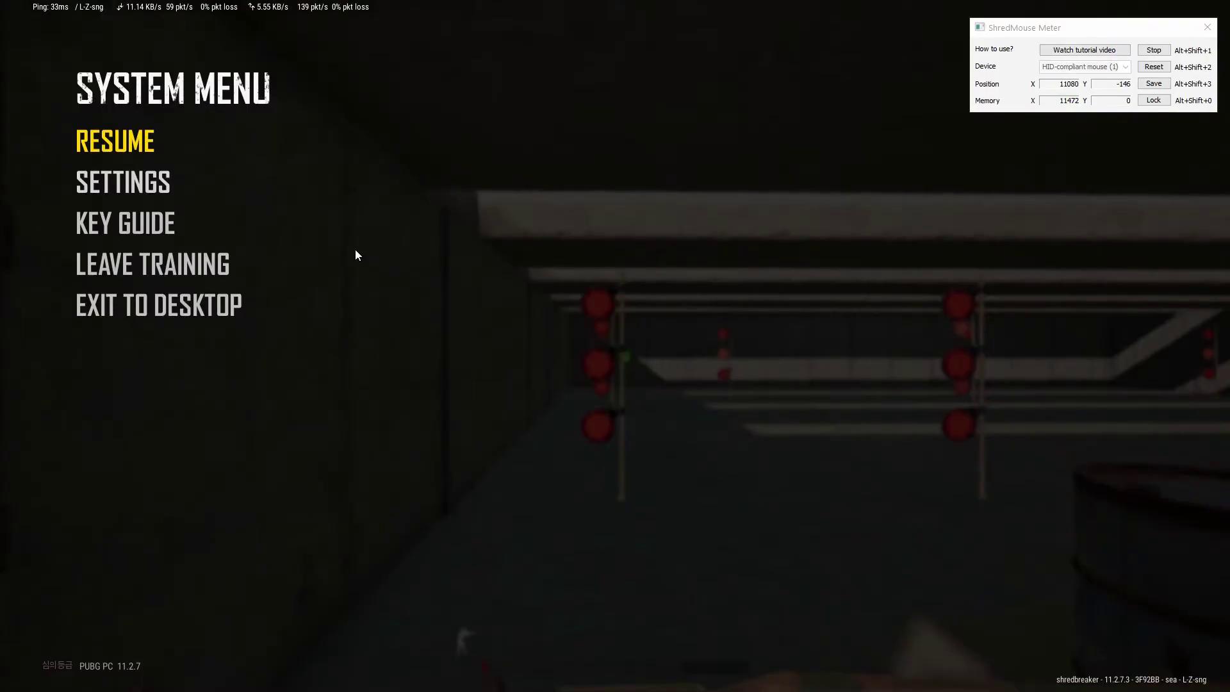
click(100, 190)
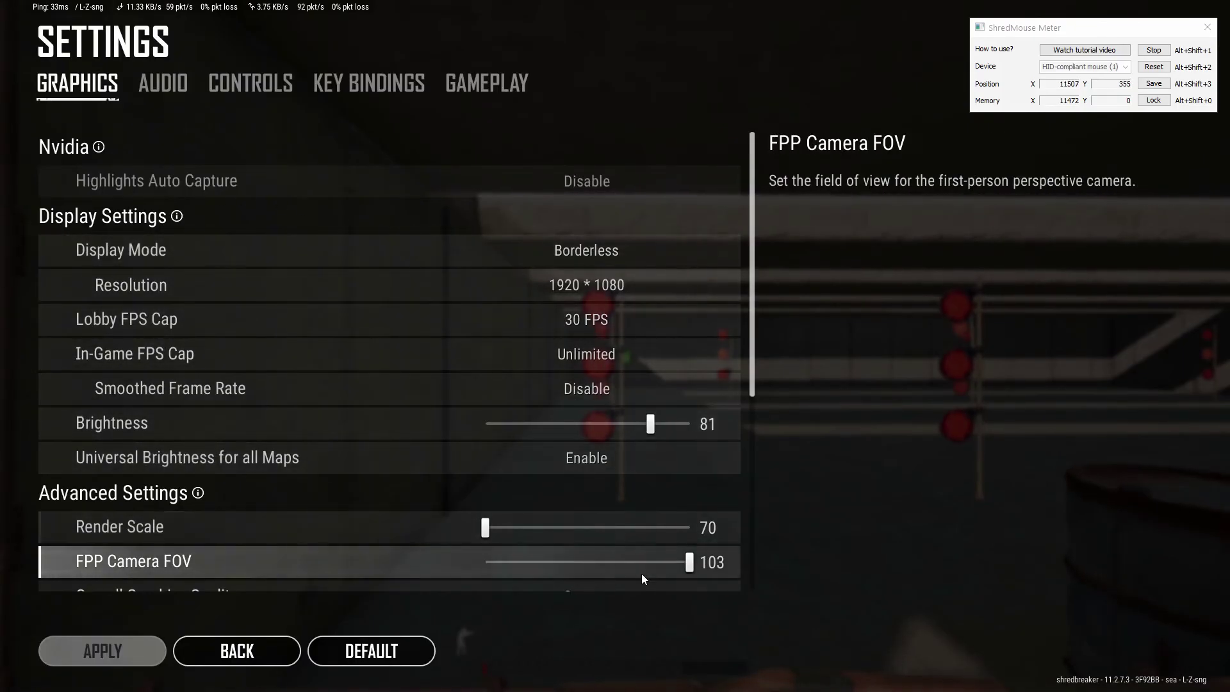
drag(642, 562, 630, 564)
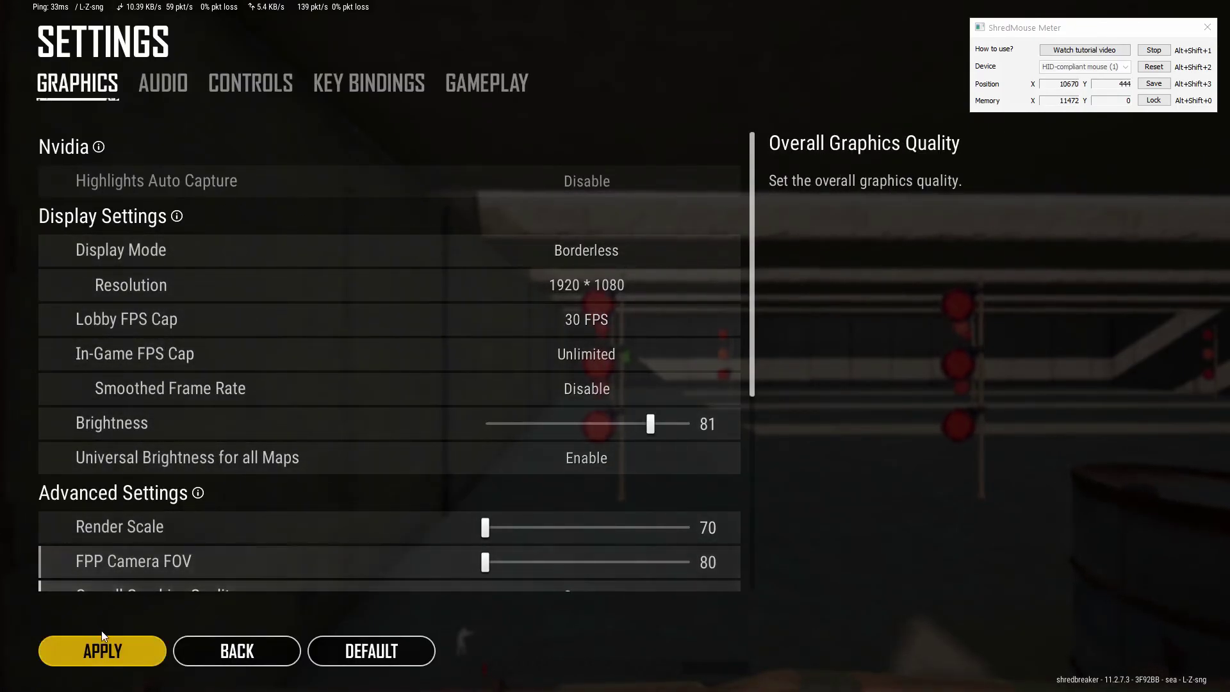
click(117, 654)
key(Escape)
key(alt+shift+2)
mouse_move(615, 346)
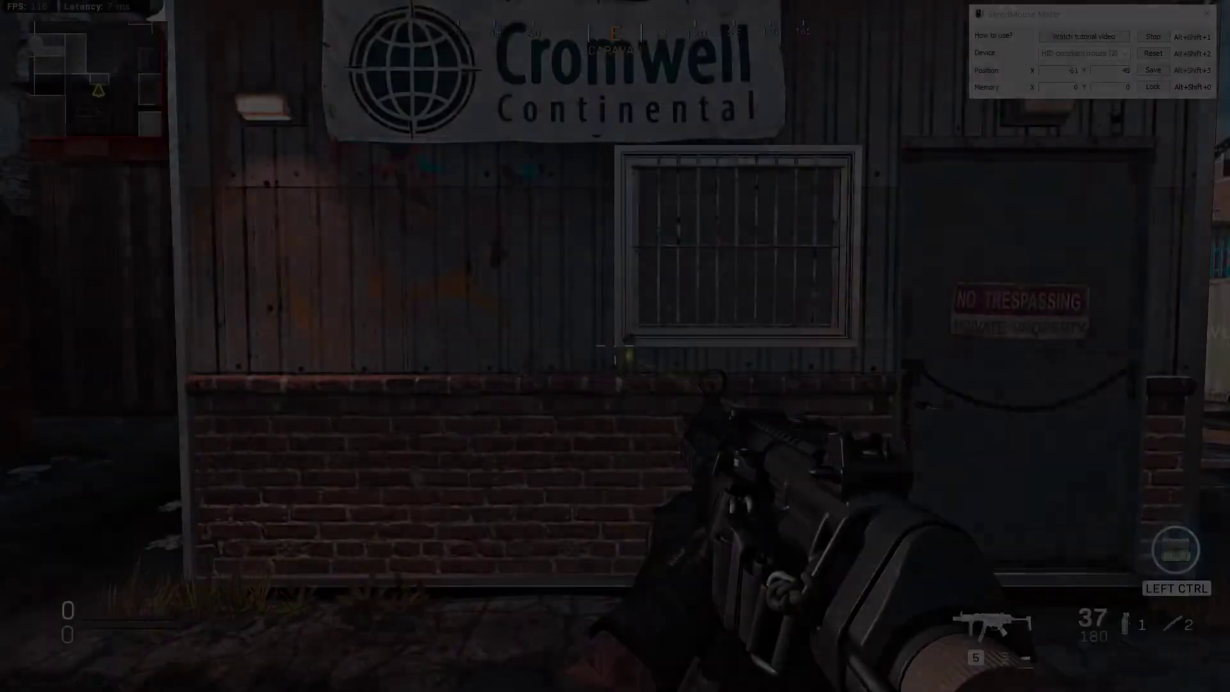
- By the caravan, zero the meter, turn 360° for a 1547 reading, then reset for a scoped test
mouse_move(615, 346)
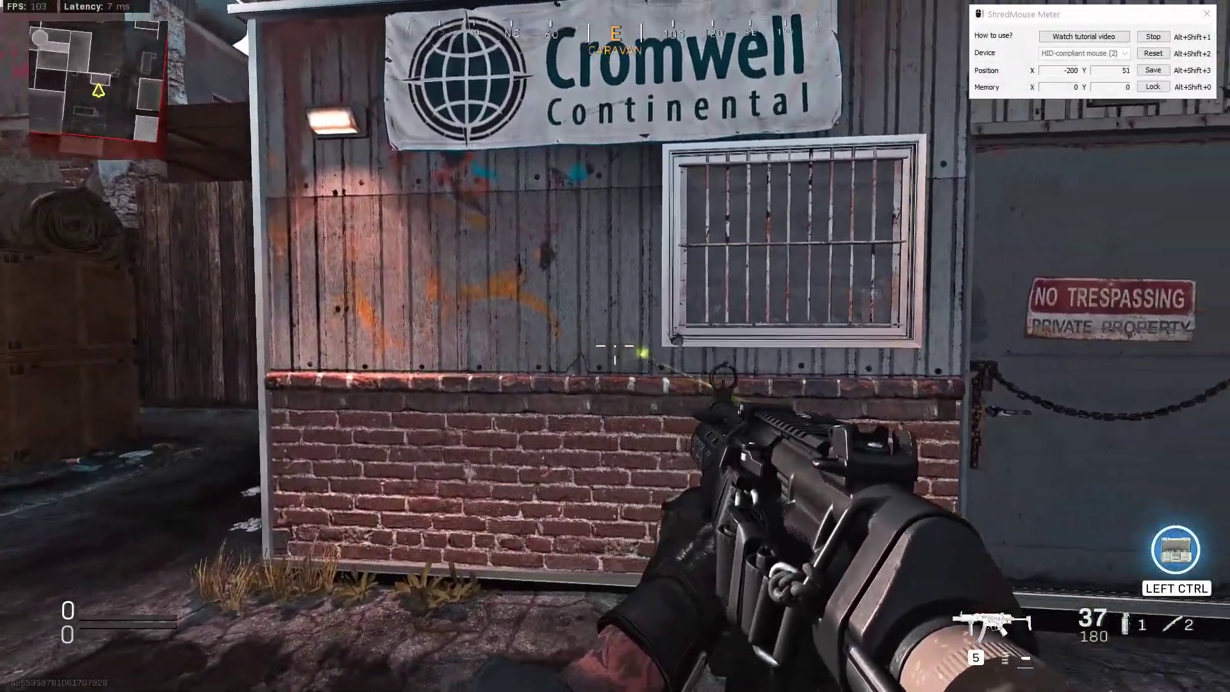
key(a)
key(w)
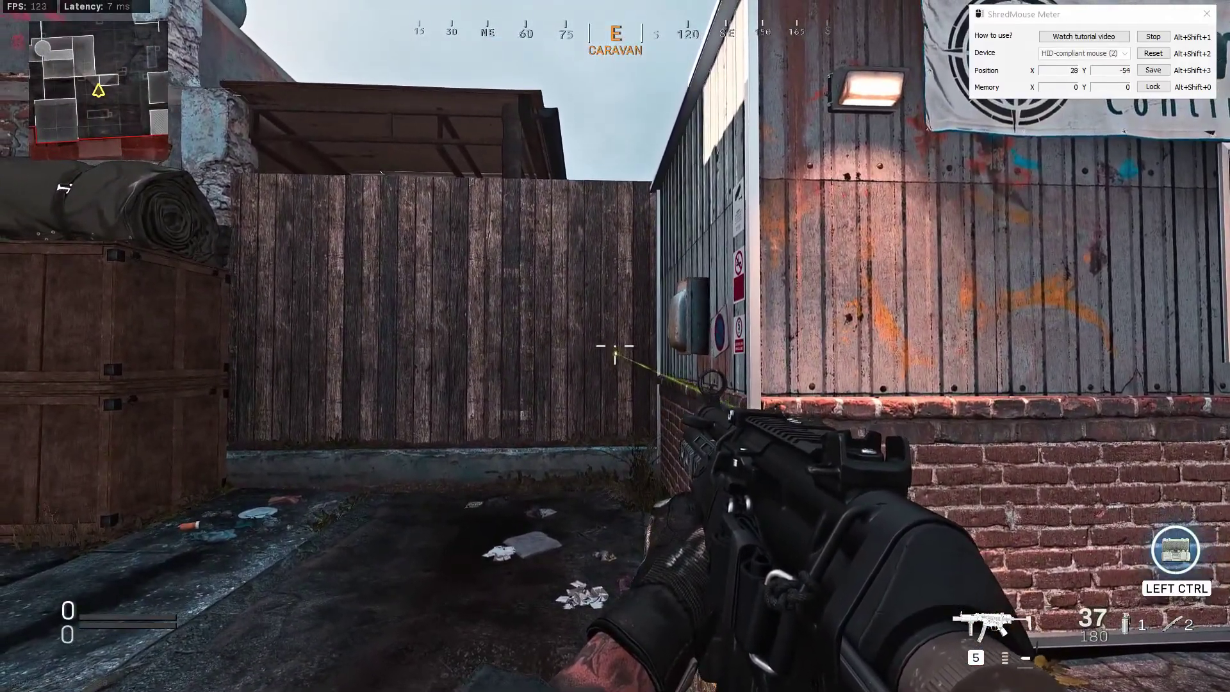
key(alt+shift+2)
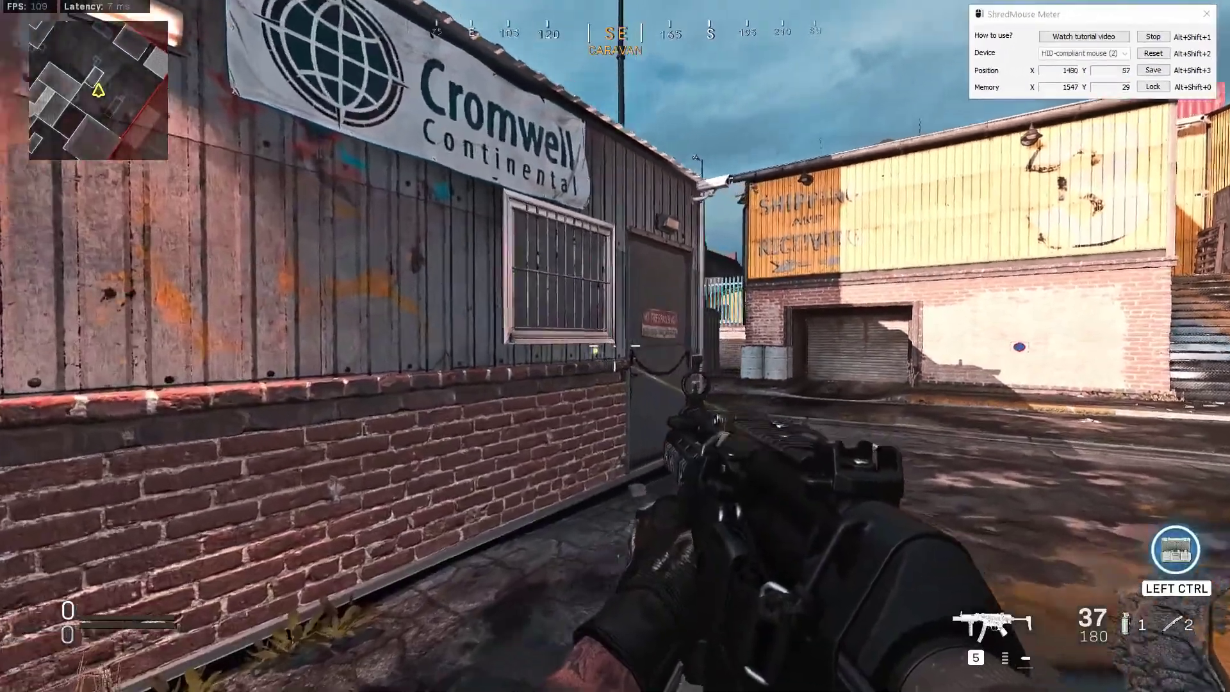
key(d)
key(s)
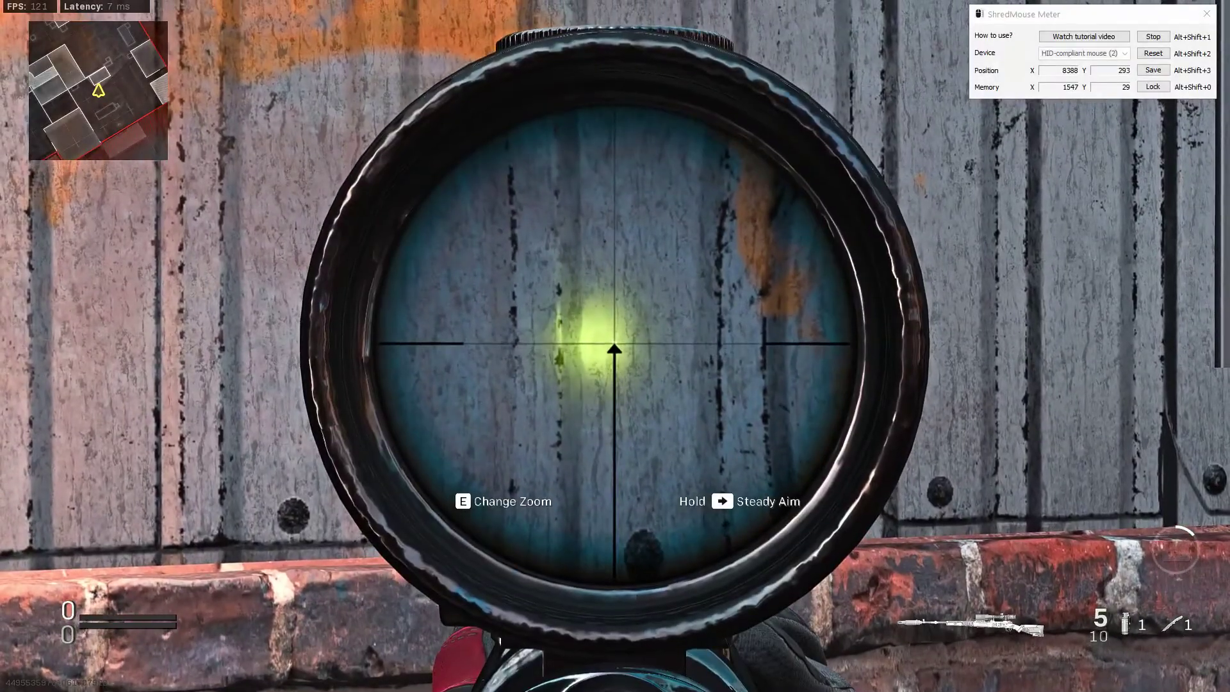
key(alt+shift+2)
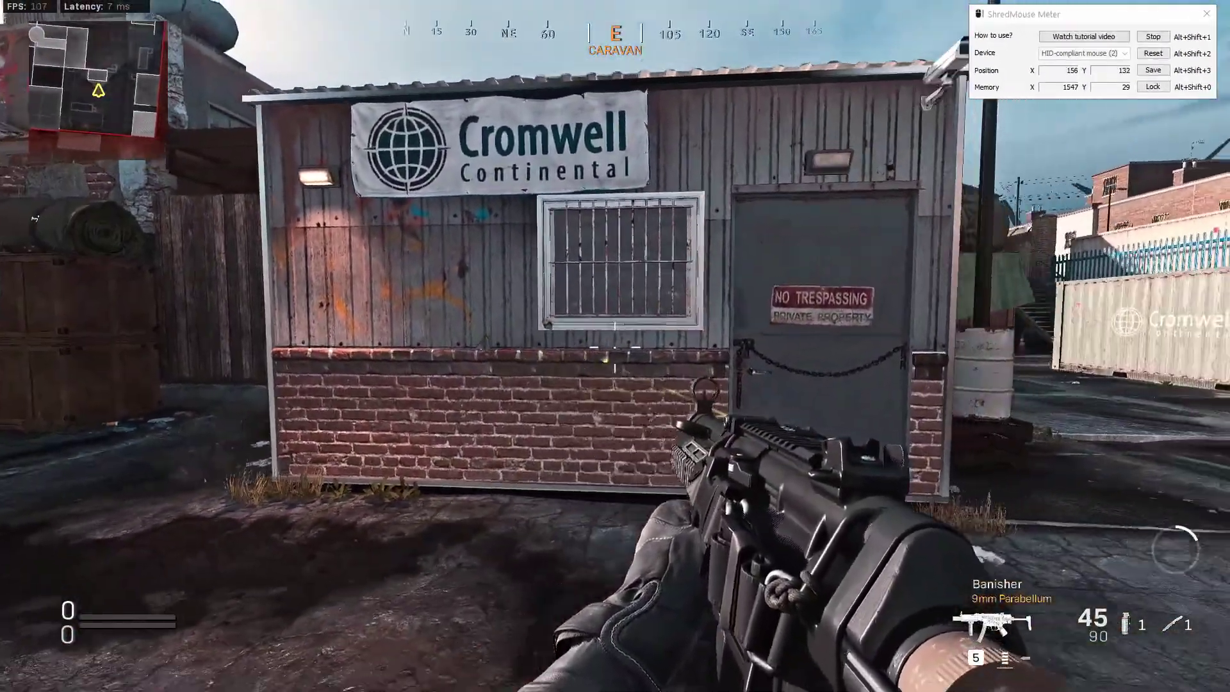
- Raise the Monitor Distance Coefficient in Options from 1.00 to 1.50
key(s)
key(Escape)
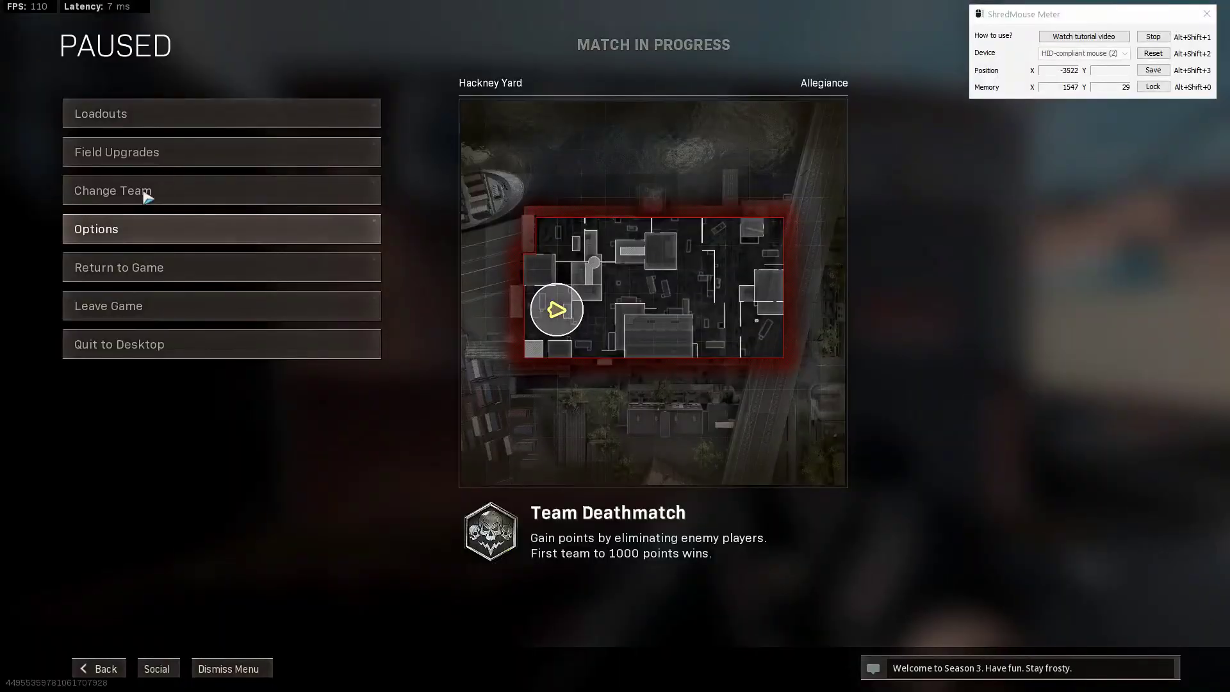
click(146, 233)
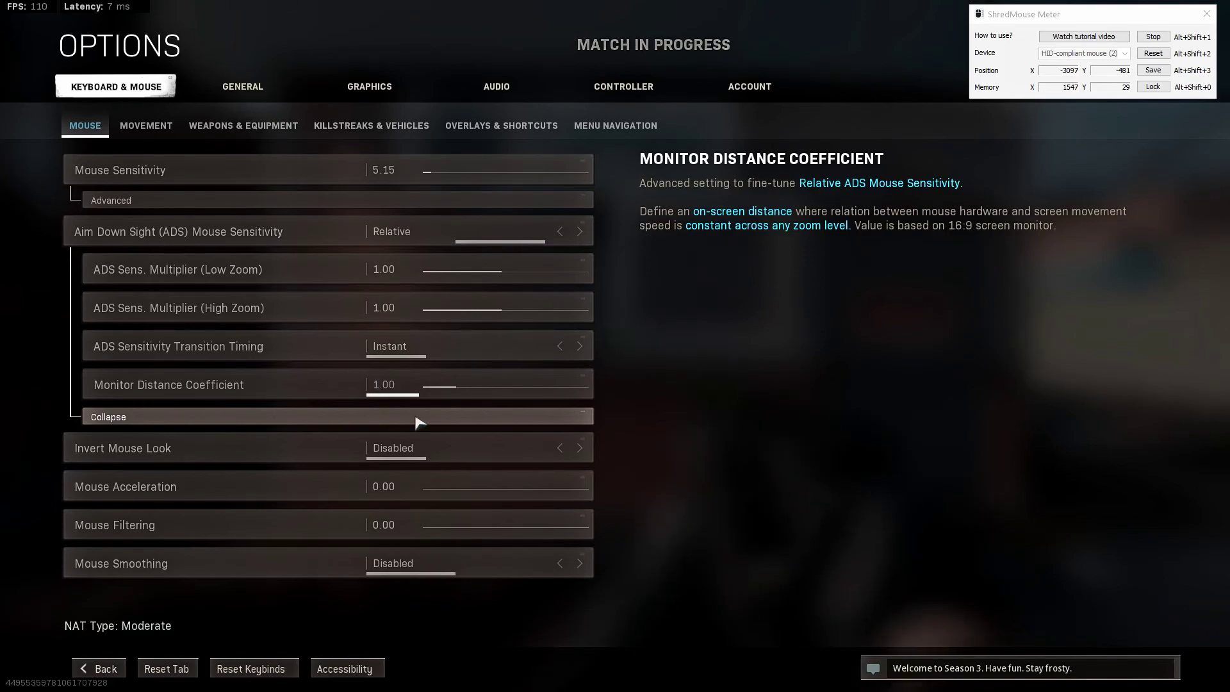
key(Escape)
key(Escape)
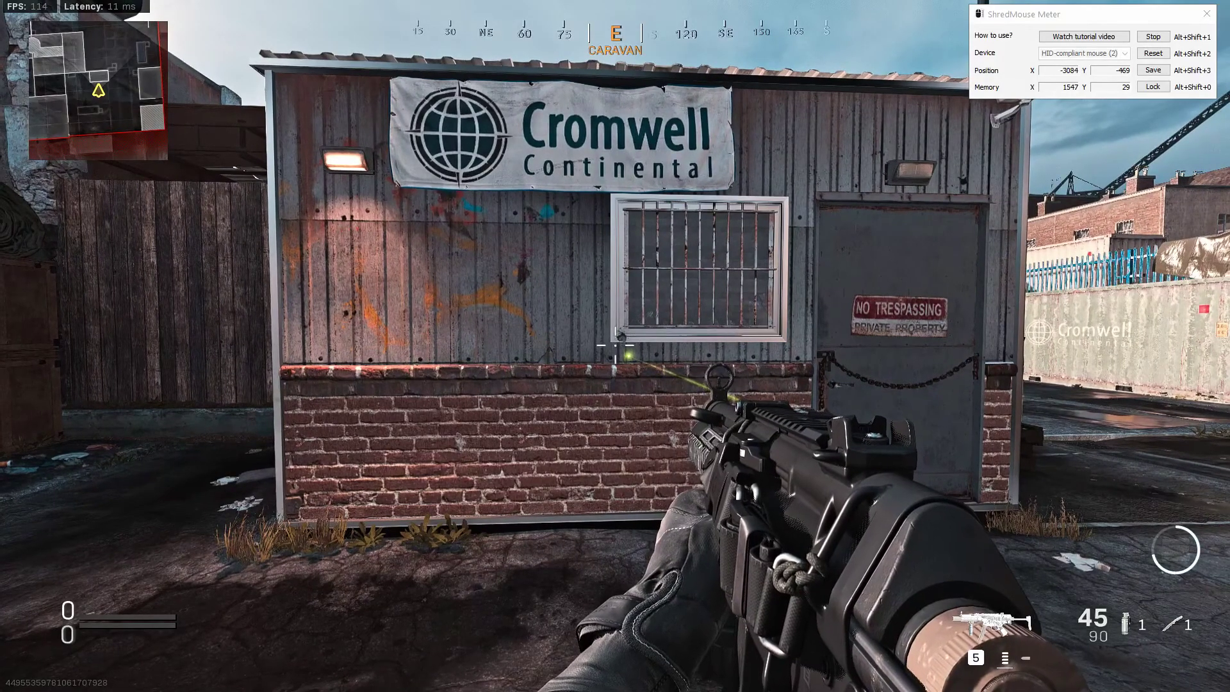
- Walk toward the fence, zero the meter, and test the scoped turn distance
key(w)
key(a)
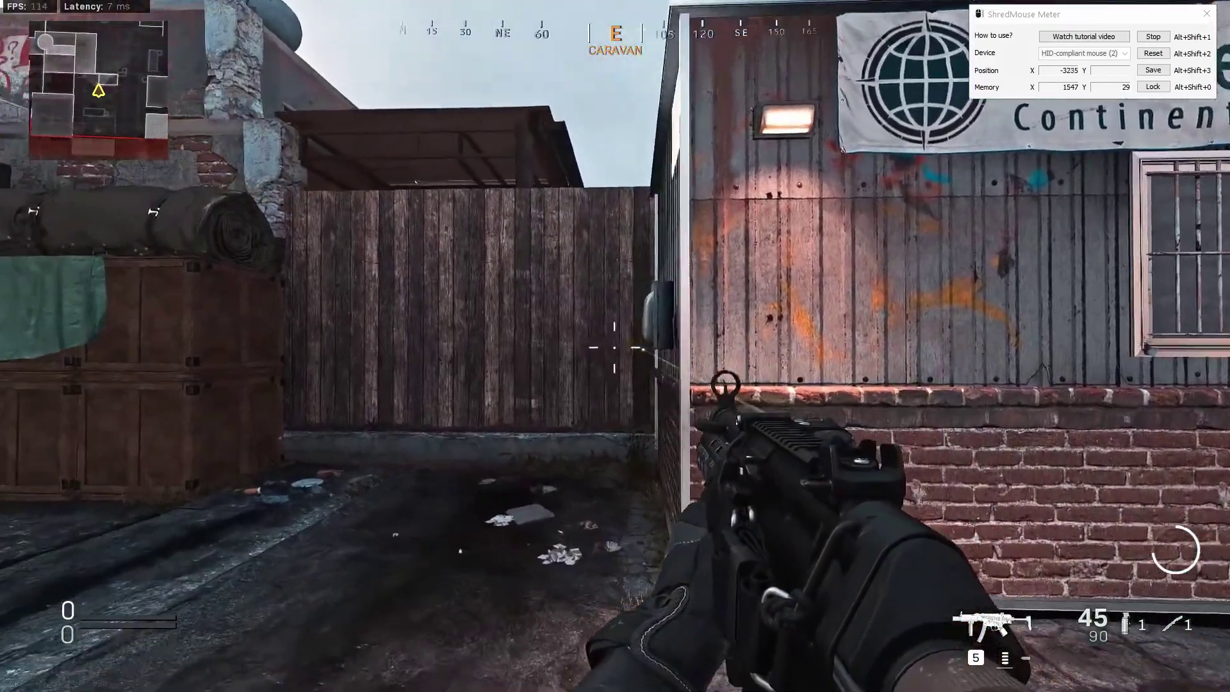
key(d)
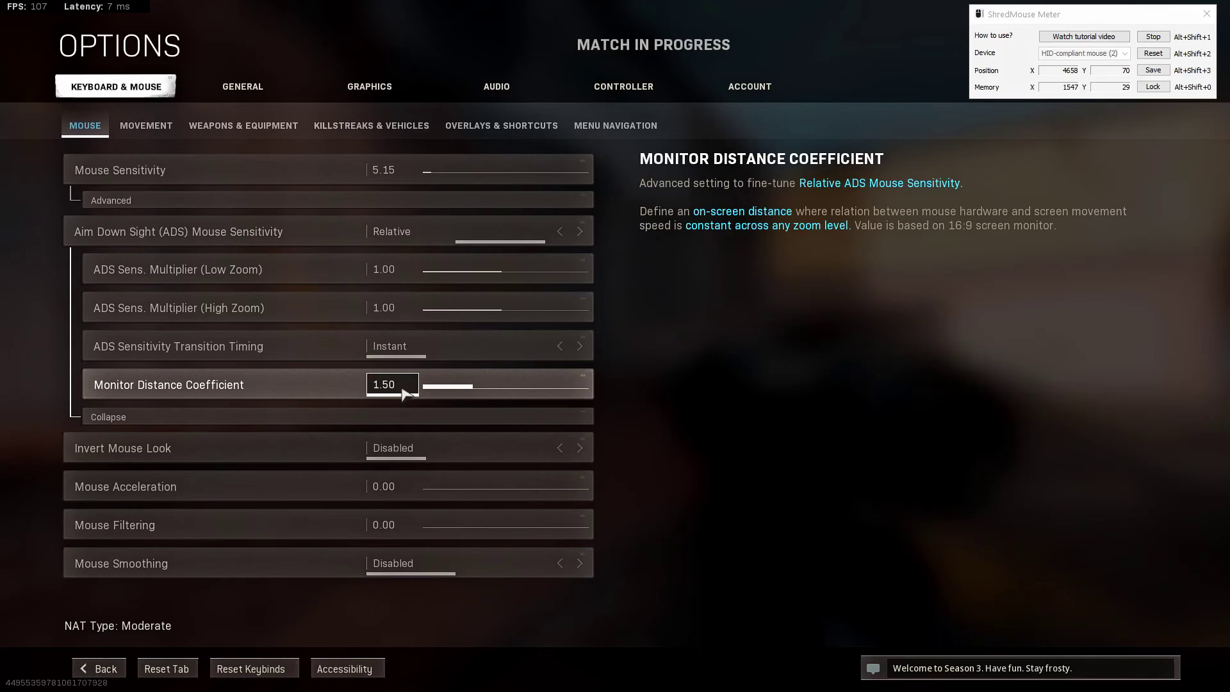
key(alt+shift+2)
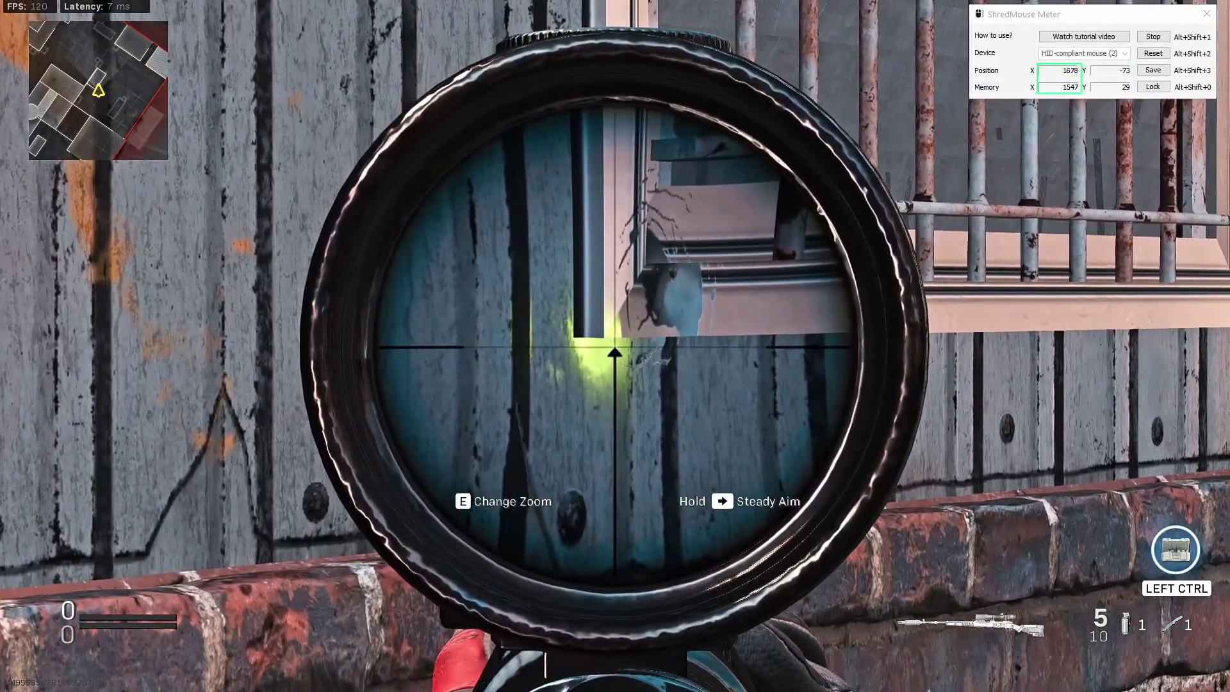
key(Escape)
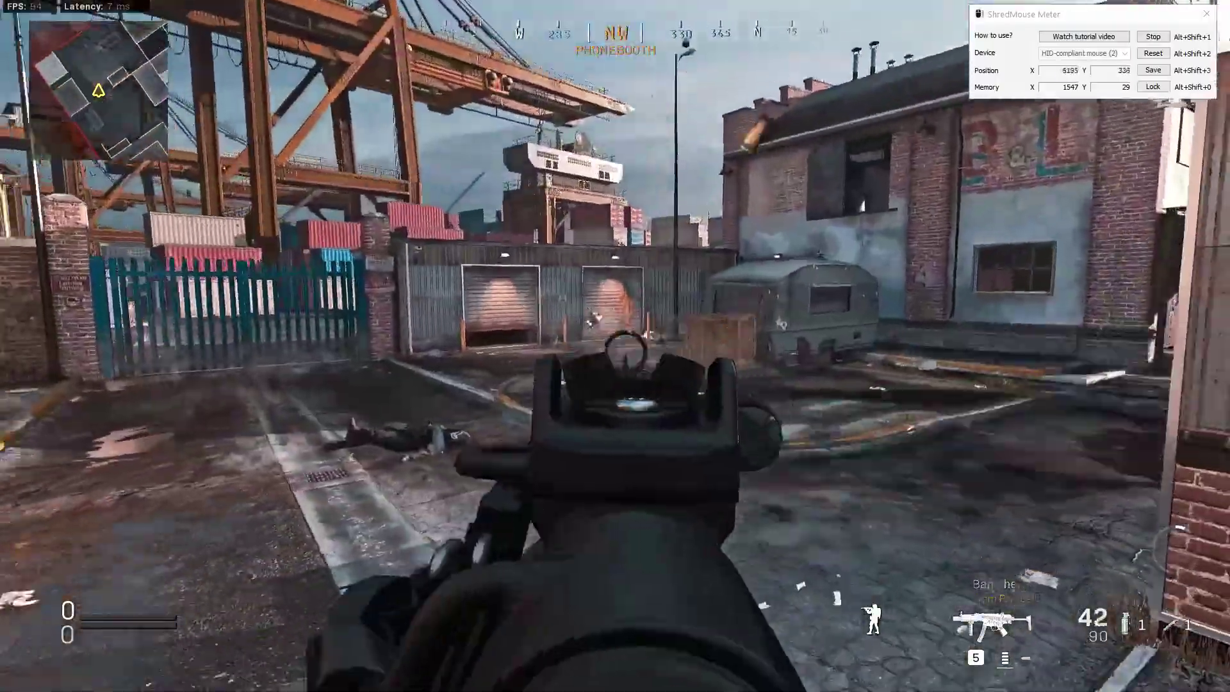
click(615, 346)
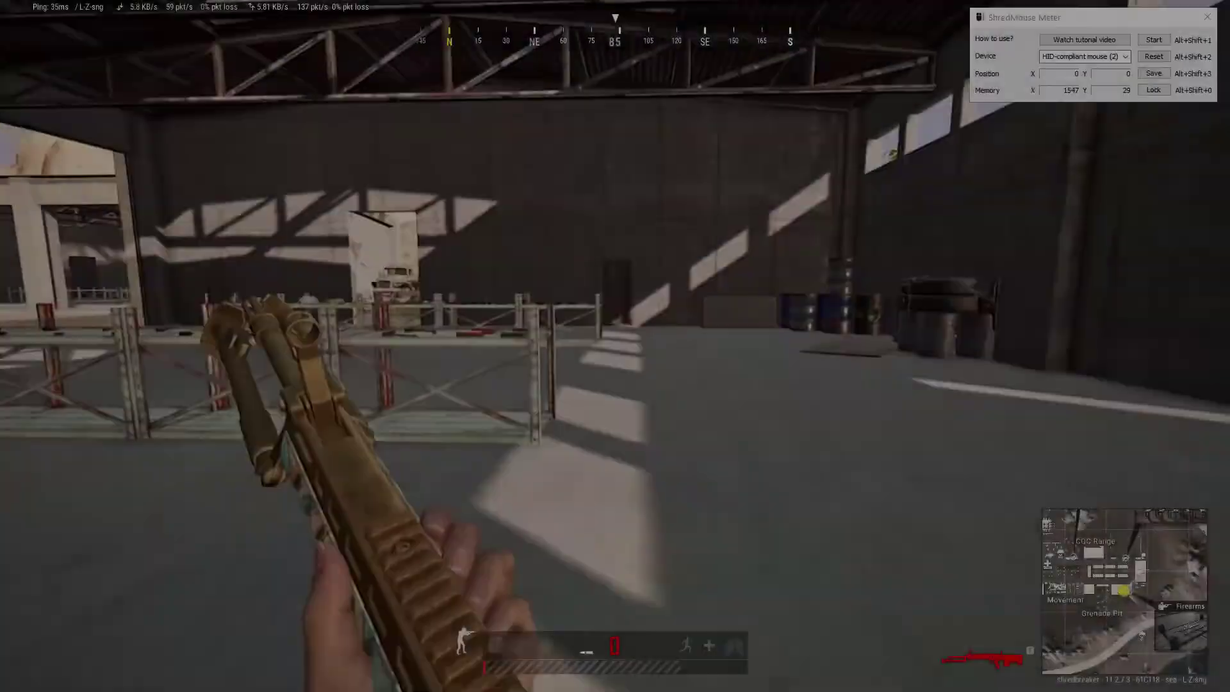
- Pick up the red-dot sight and the other scopes from the training range's attachment table
key(f)
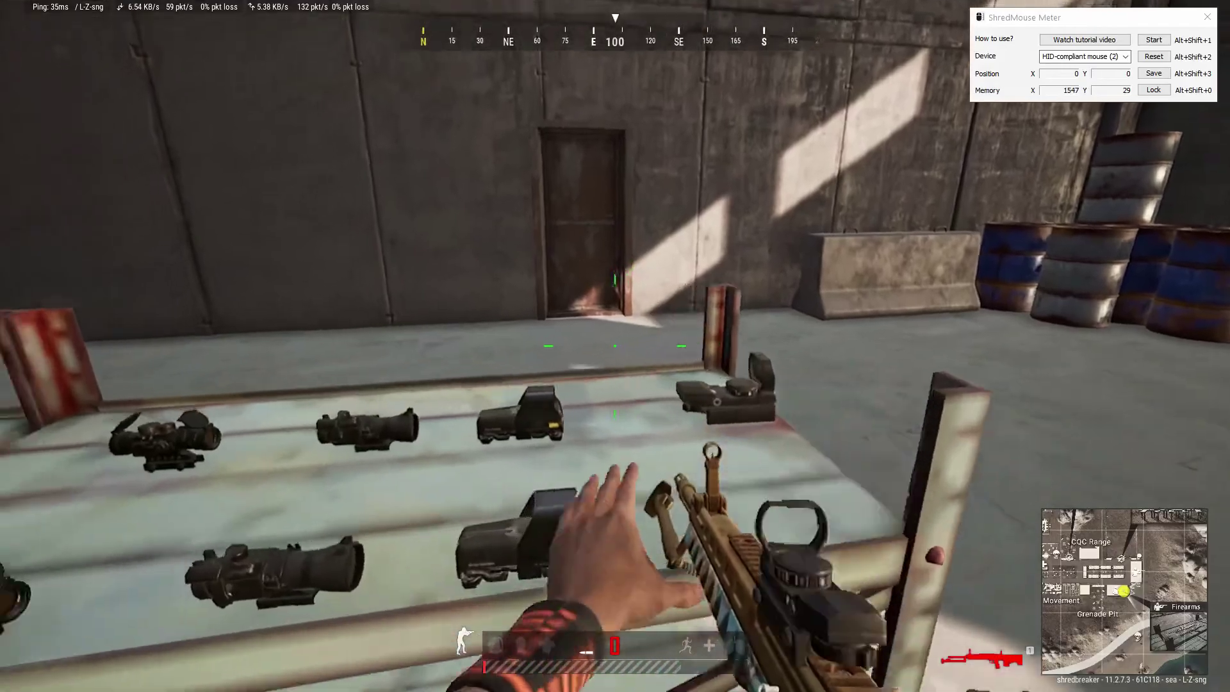
key(a)
key(f)
key(f)
key(a)
key(f)
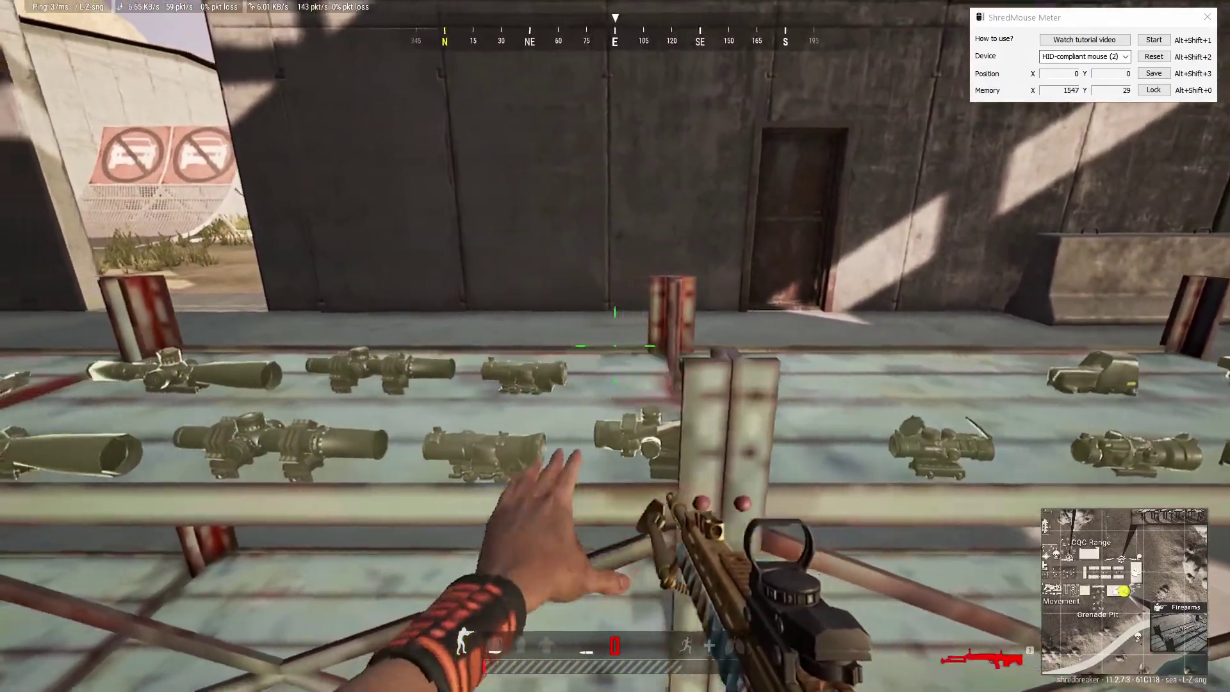
key(f)
key(f)
key(f)
- Walk out of the hangar and stand beside the open red door, facing the wall
key(w)
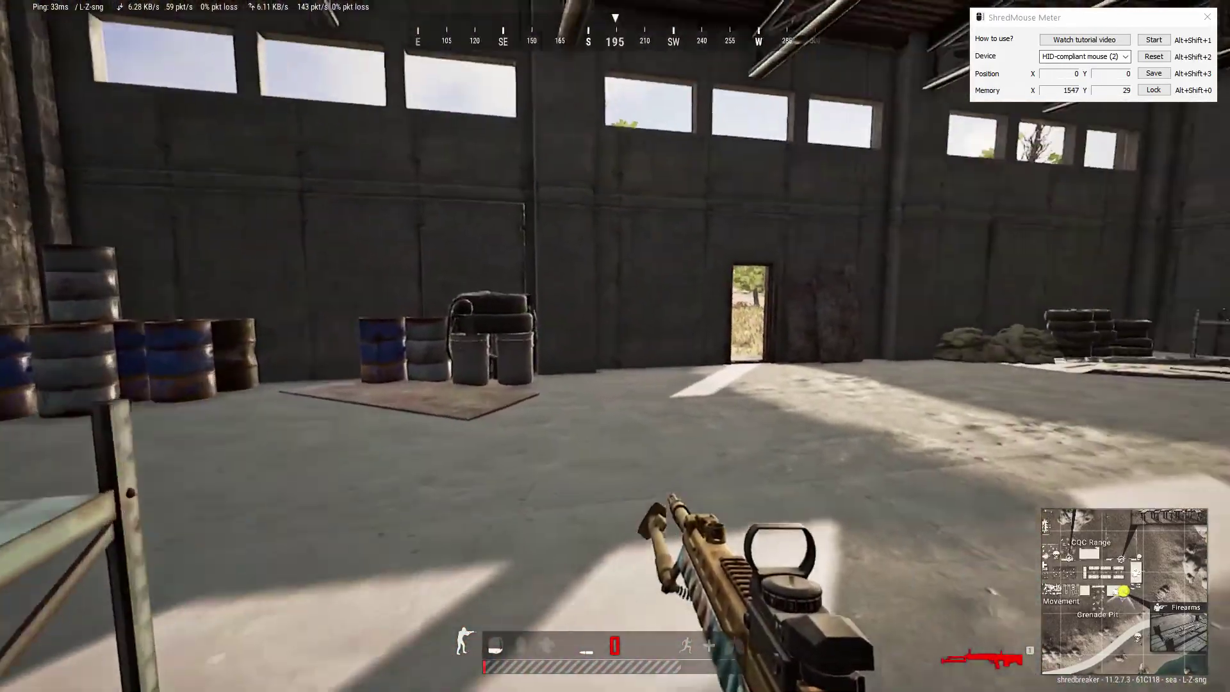
key(w)
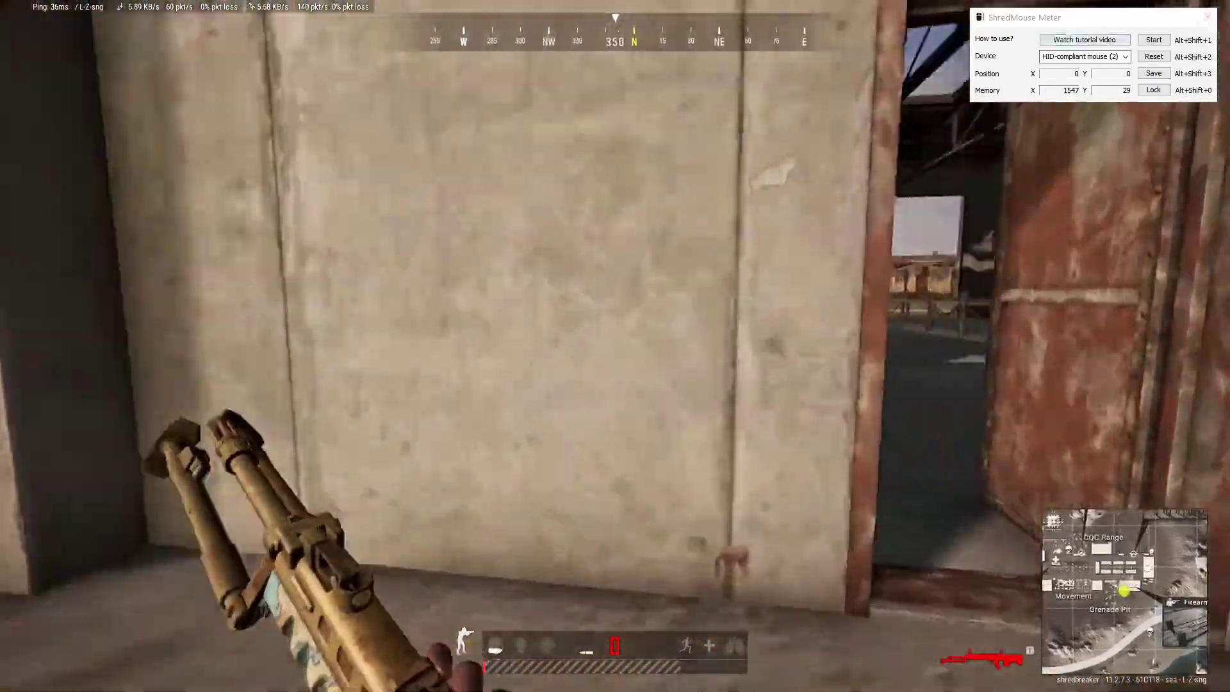
key(a)
key(d)
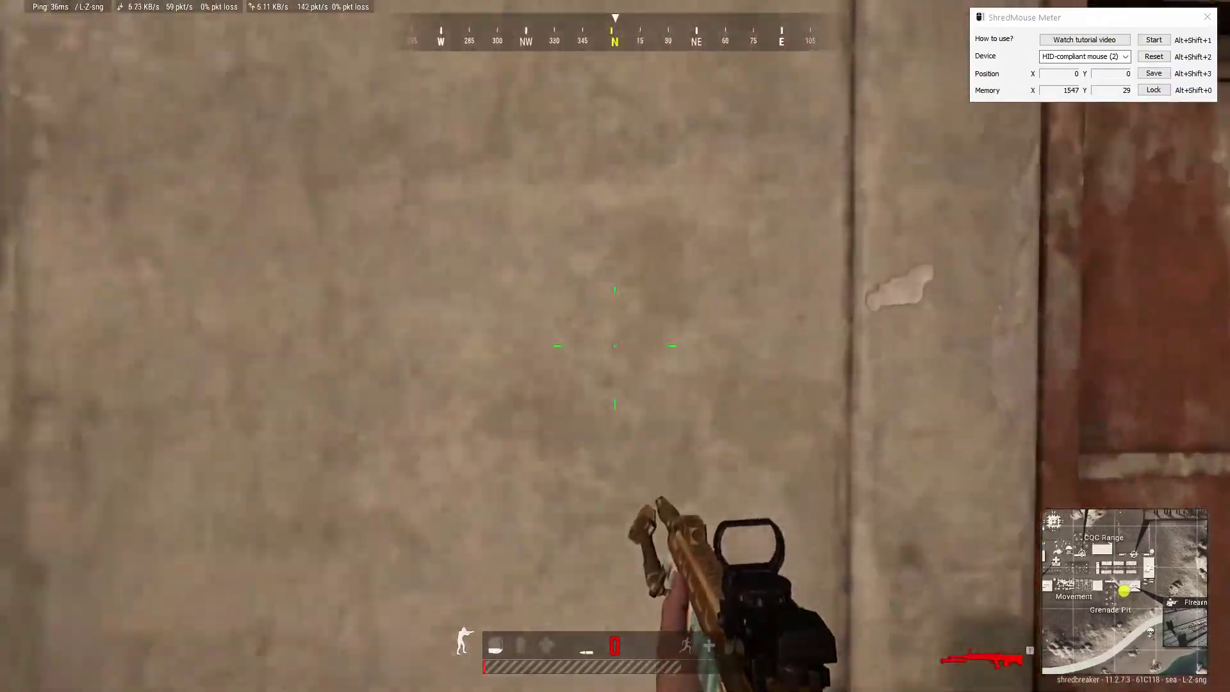
- Check PUBG's mouse sensitivity (36) in Controls, then resume the meter's position measurement
key(Escape)
click(166, 187)
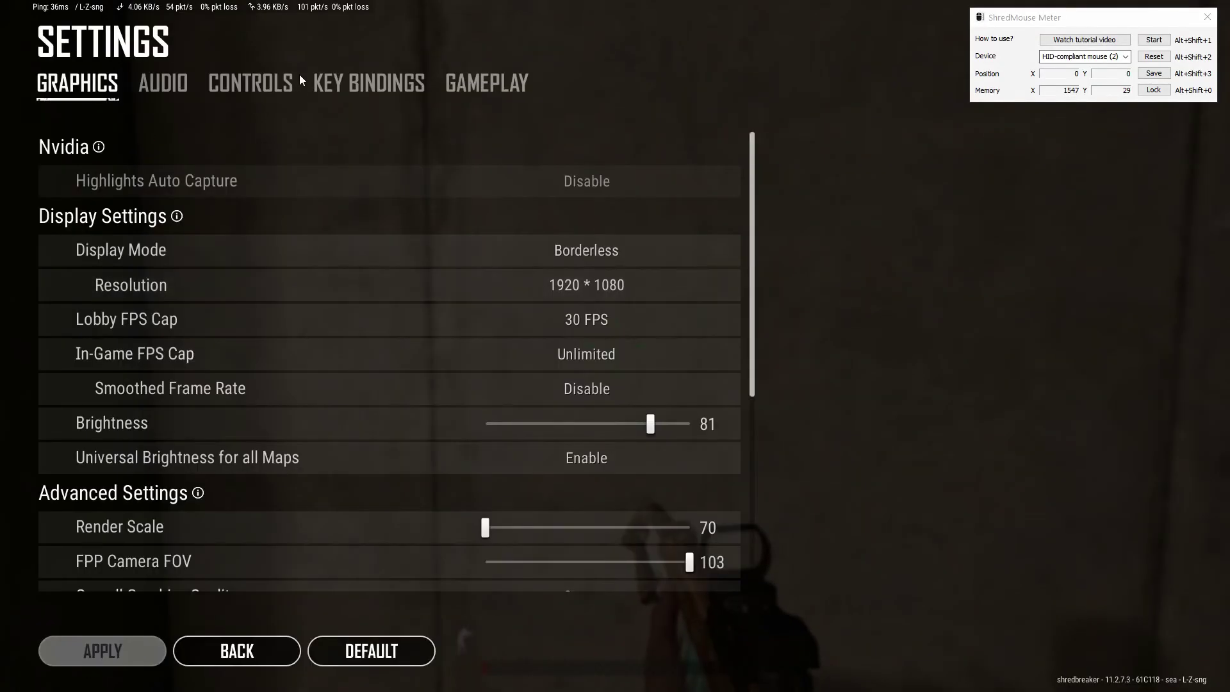
click(283, 82)
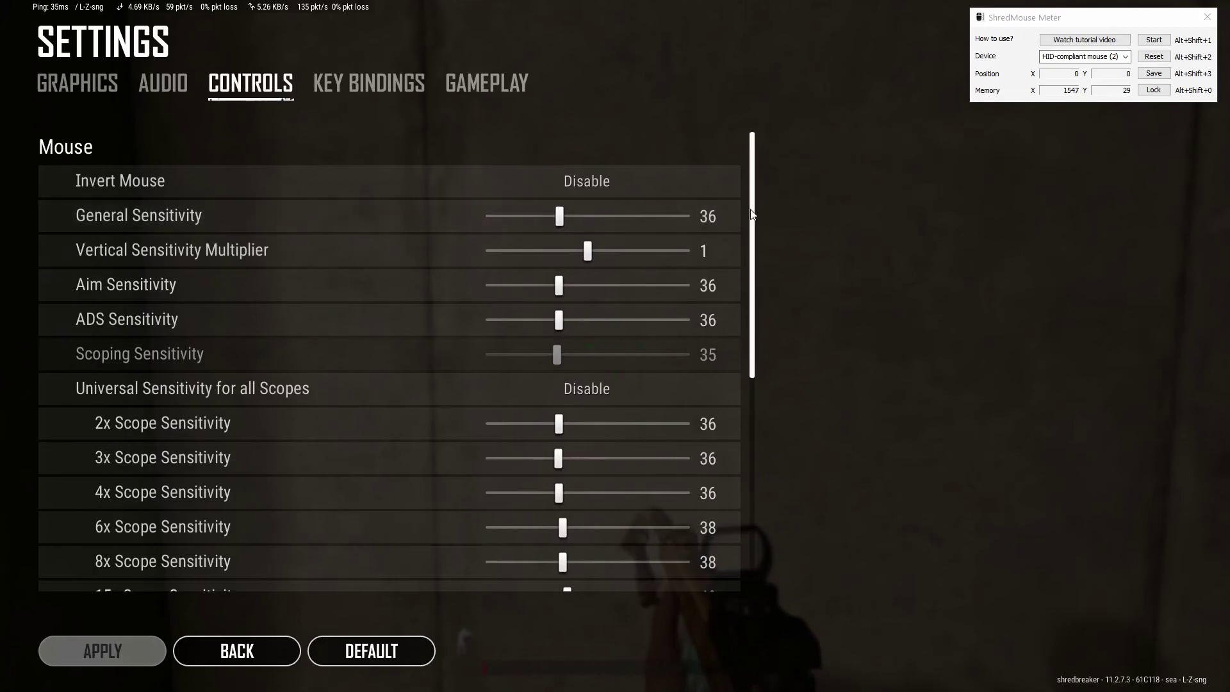
drag(752, 214, 755, 227)
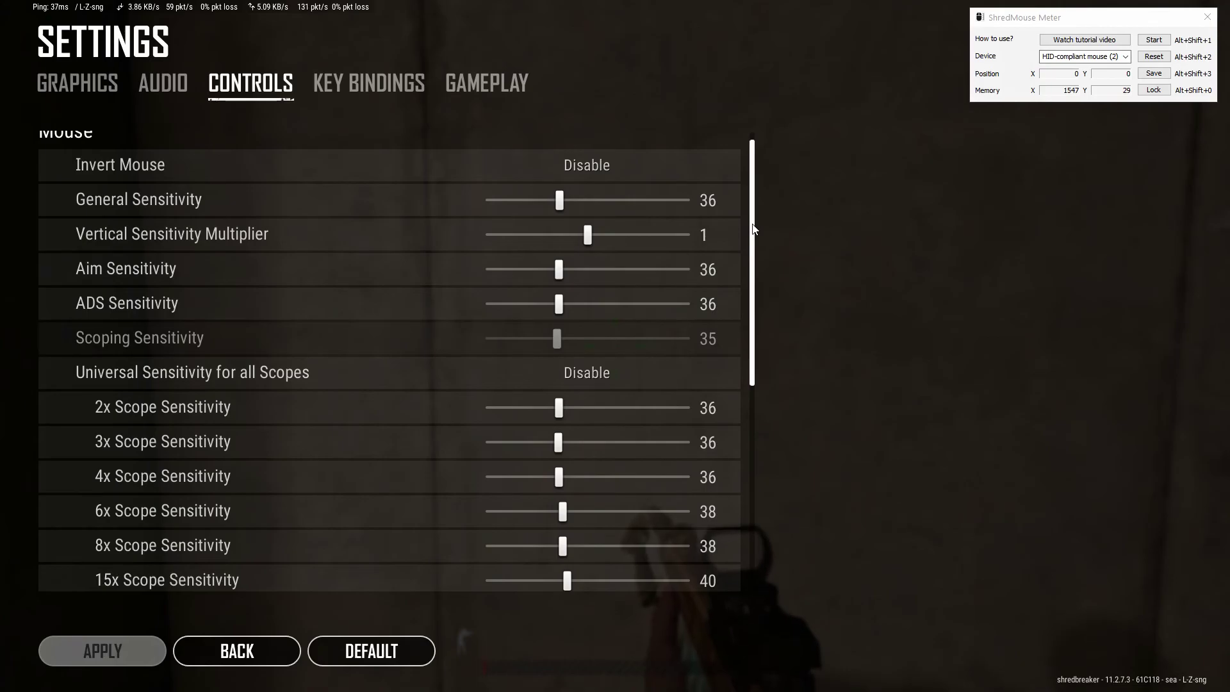
key(Escape)
key(alt+shift+1)
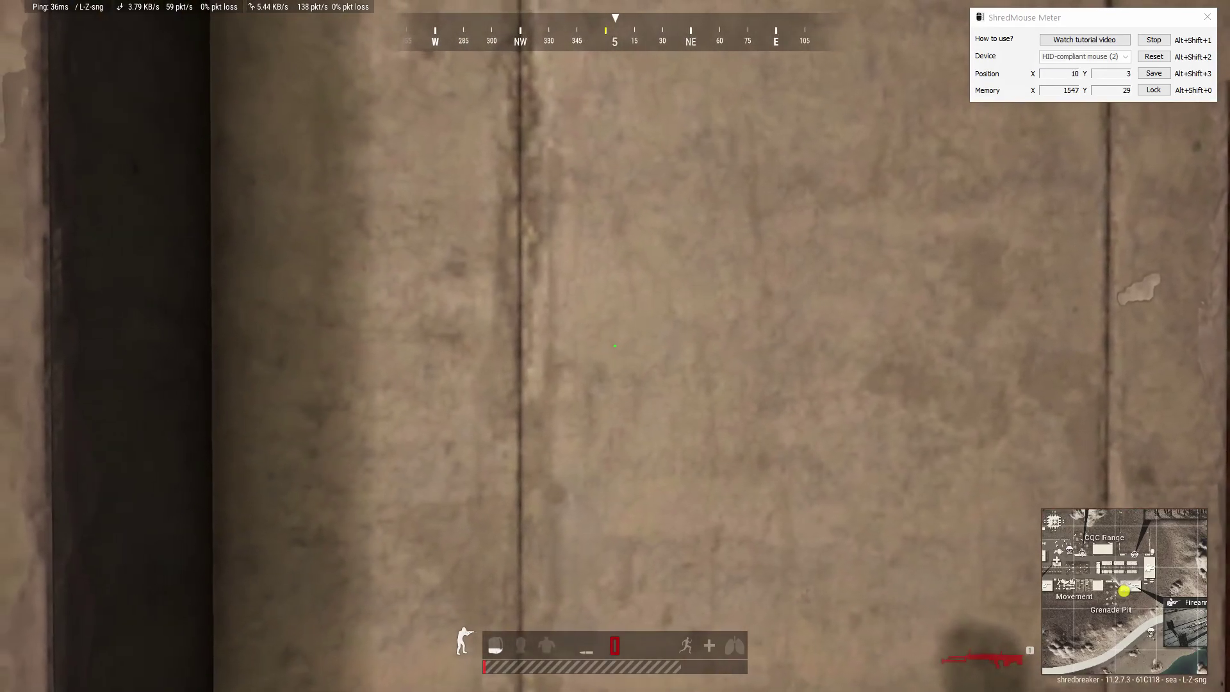
- Zero the meter and apply a PUBG General Sensitivity of 35 for a test turn
key(alt+shift+2)
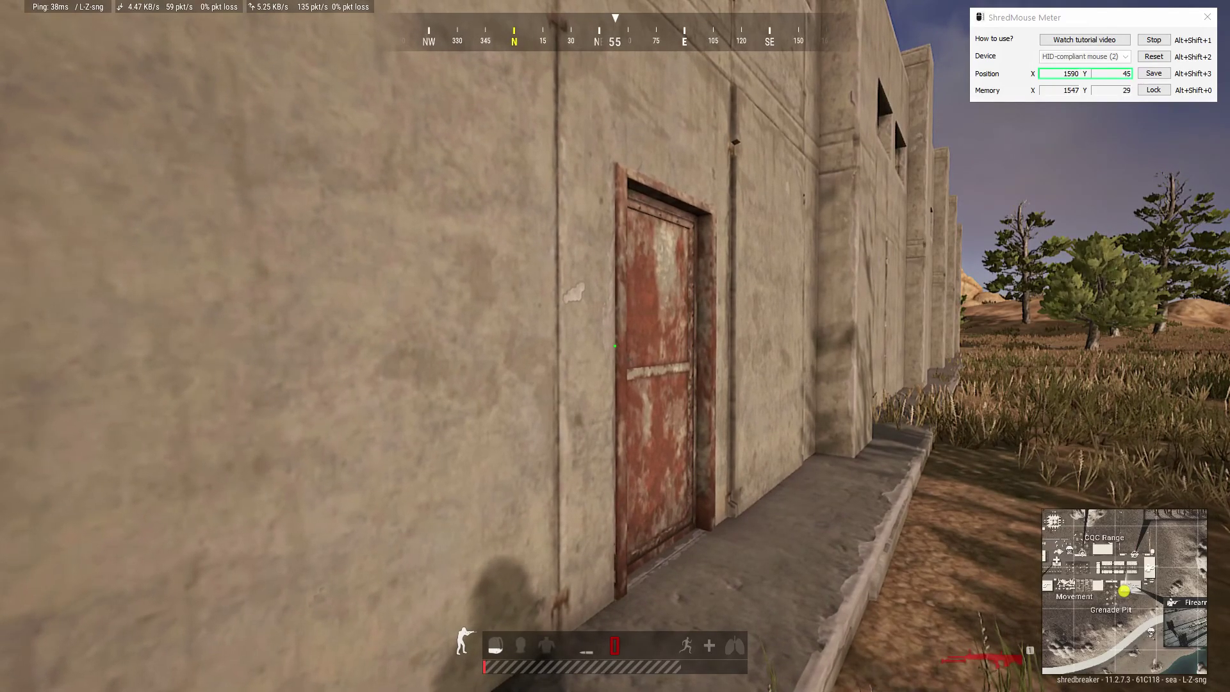
key(Escape)
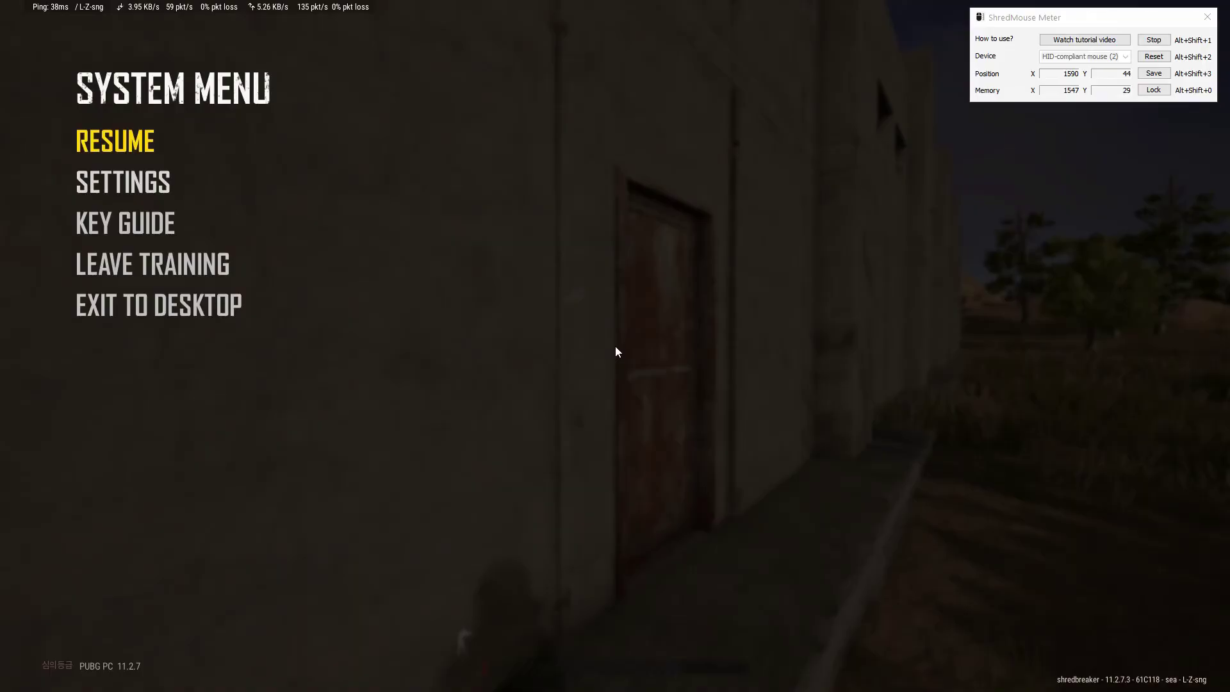
click(134, 200)
click(251, 83)
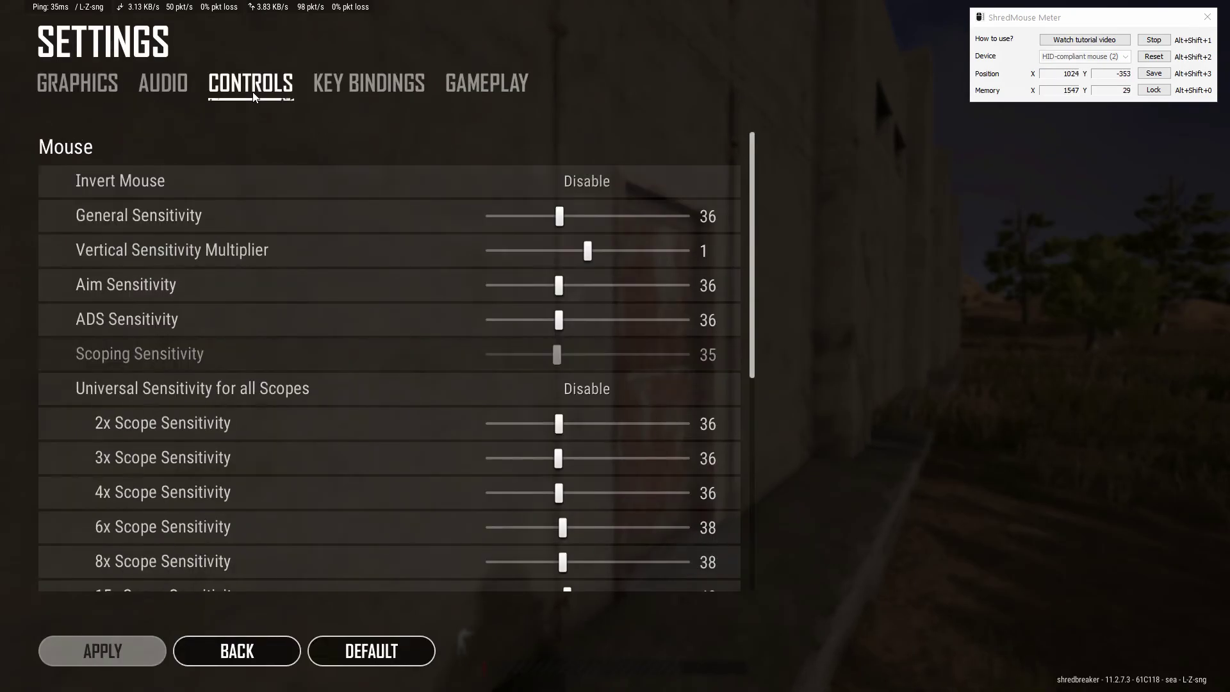
click(716, 221)
text(35)
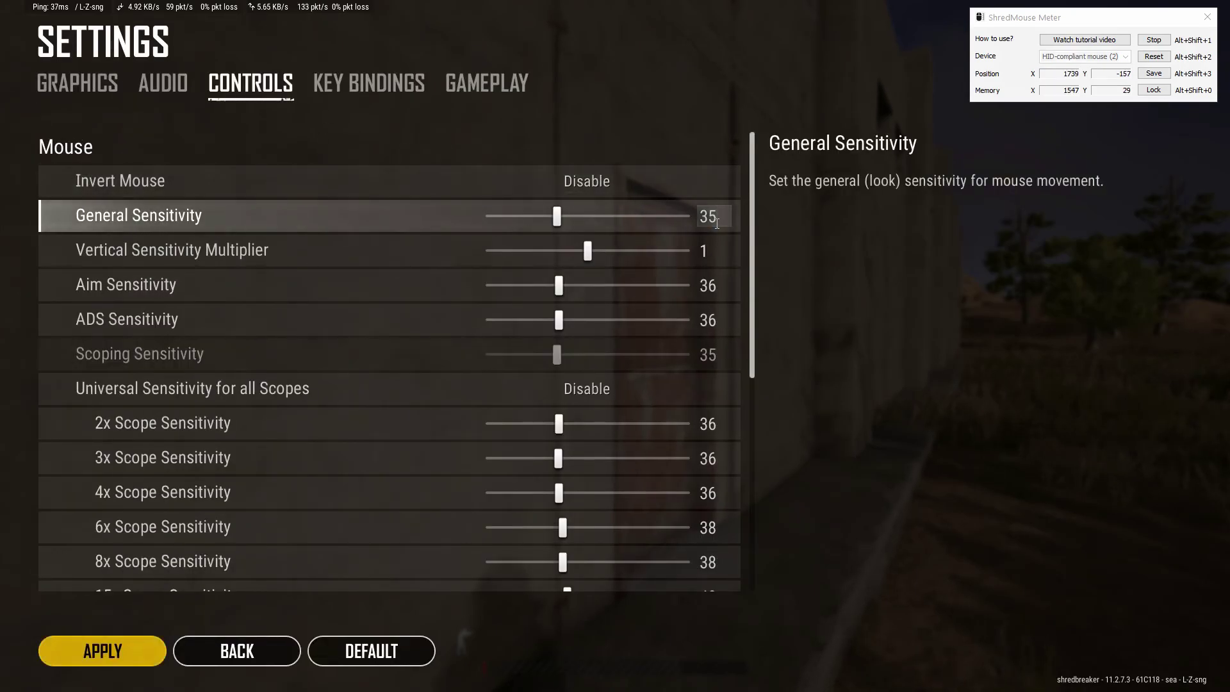
click(145, 654)
key(Escape)
key(Escape)
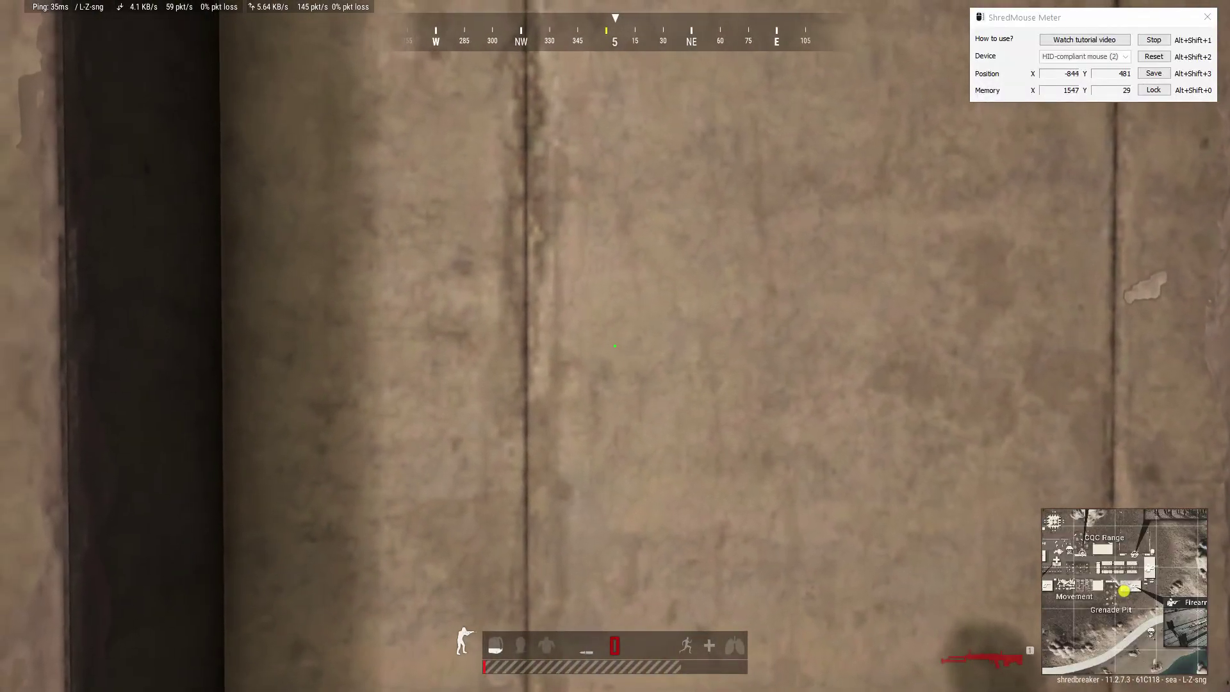
- Zero the meter again and change General Sensitivity to 37, applied
key(alt+shift+2)
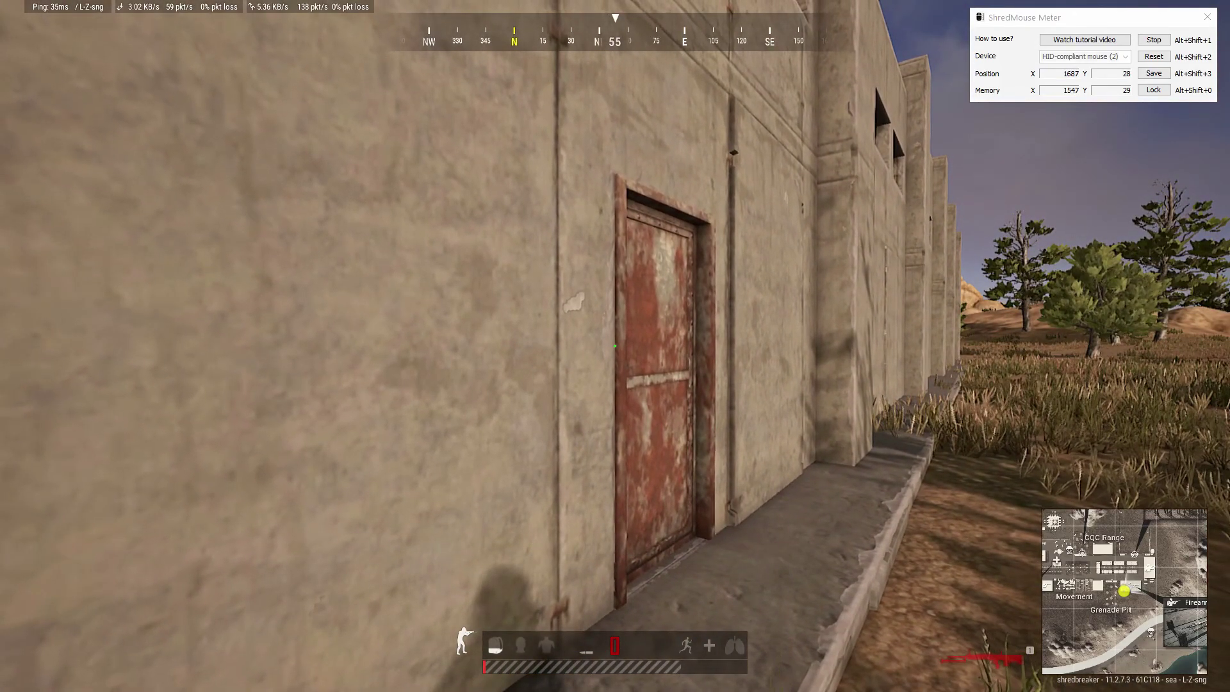
key(Escape)
click(132, 186)
click(251, 82)
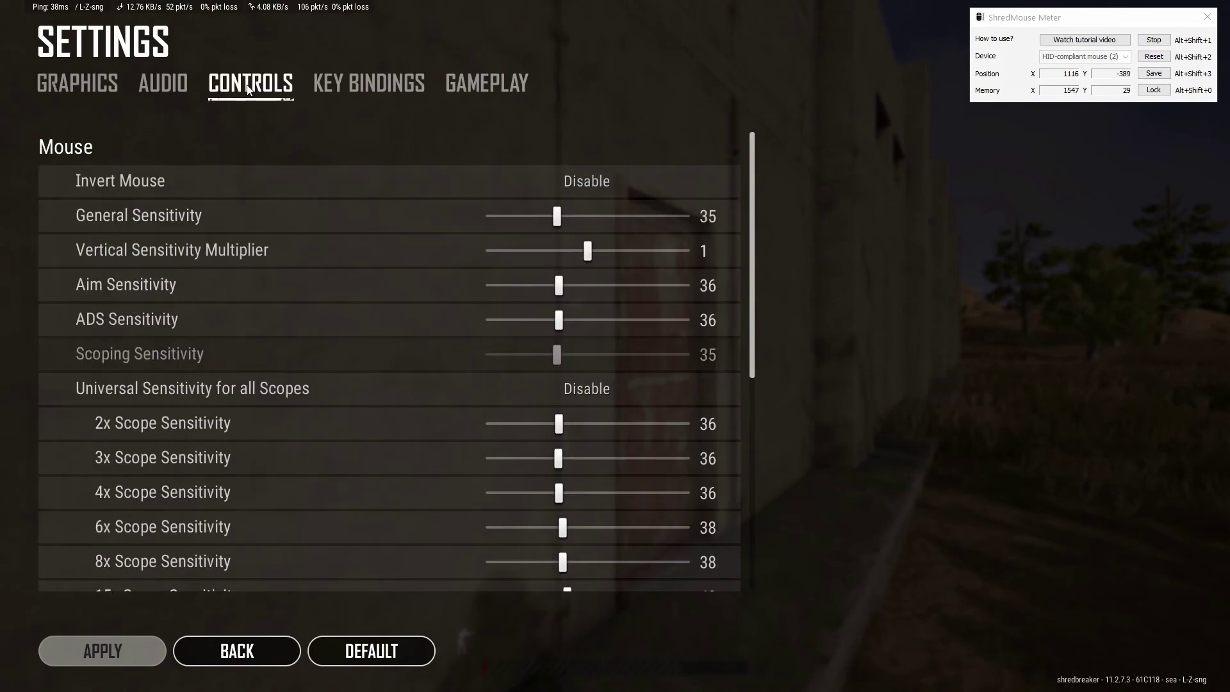
click(712, 217)
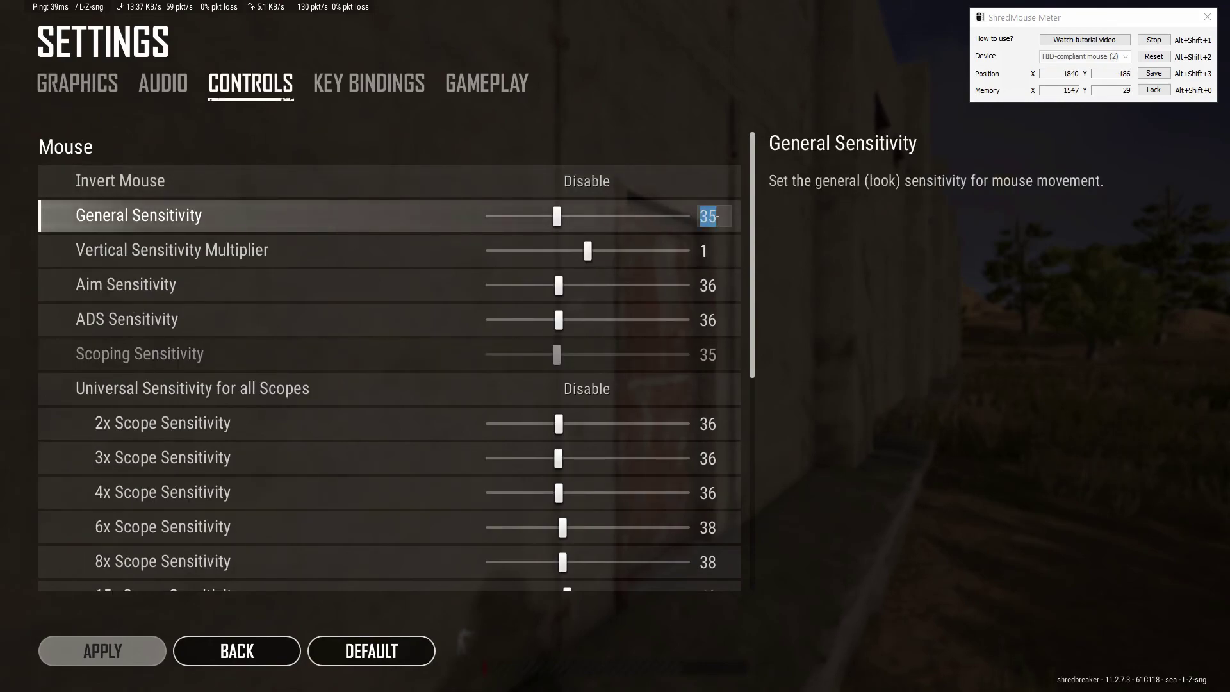
text(37)
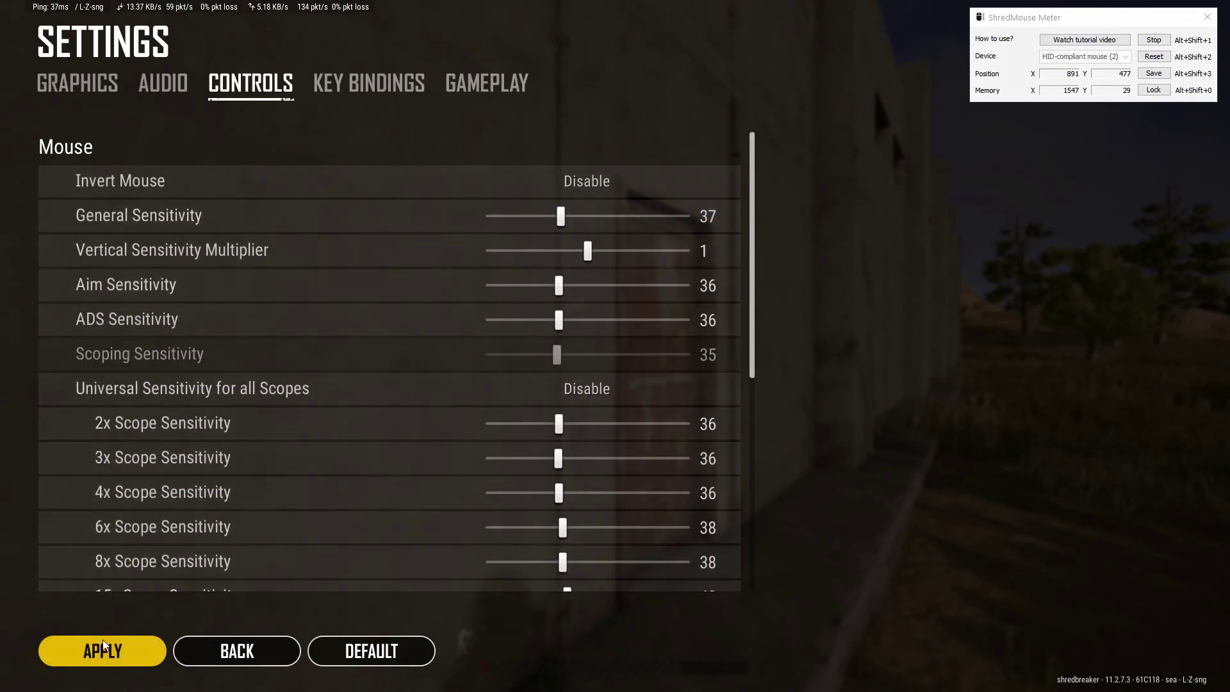
click(112, 649)
key(Escape)
key(Escape)
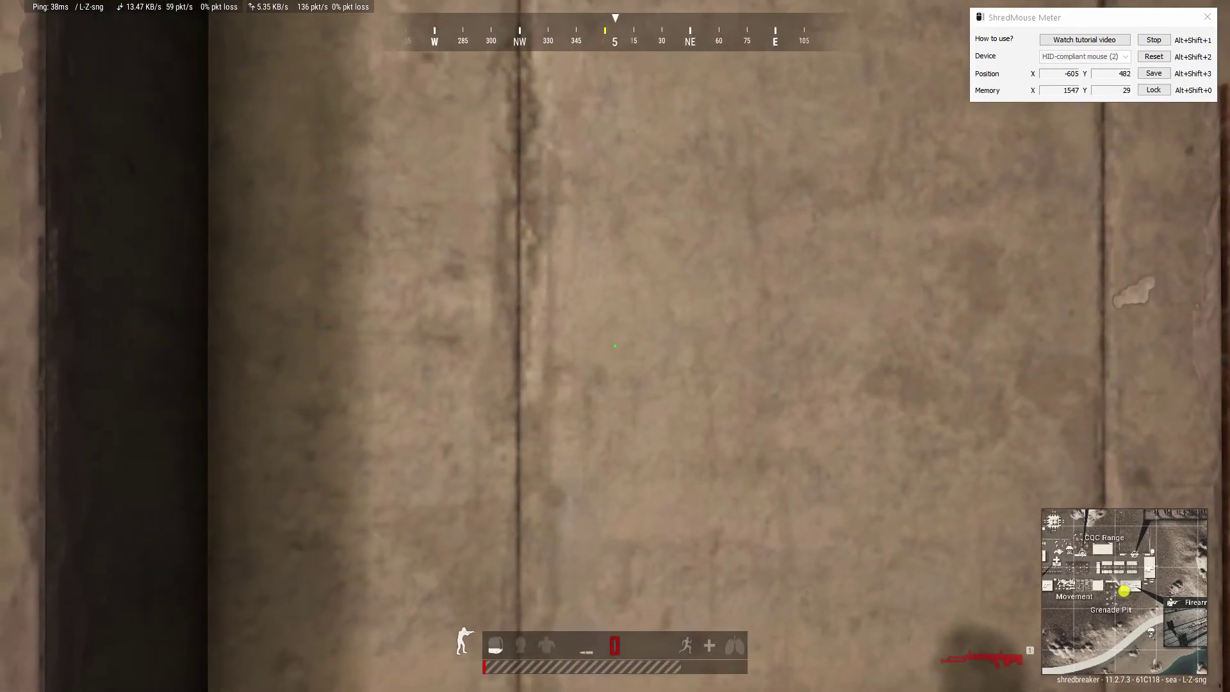
- Draw the rifle and take an aimed-down-sights meter reading through the red-dot sight
key(alt+shift+2)
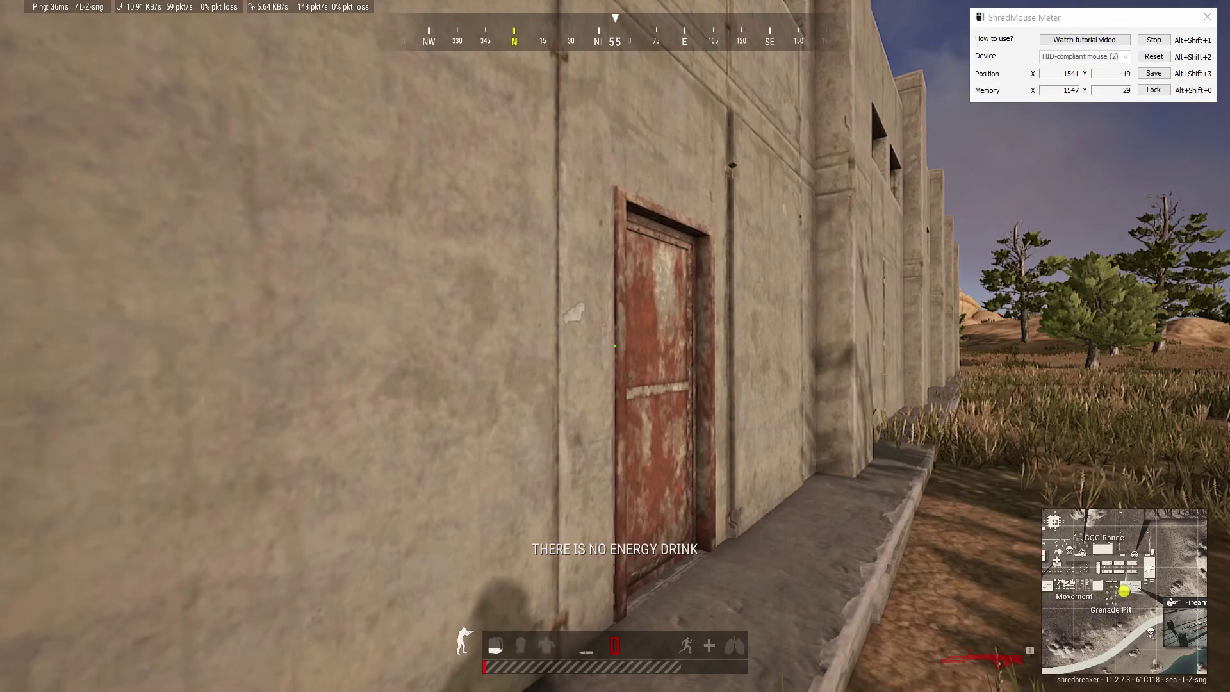
key(1)
right_click(615, 345)
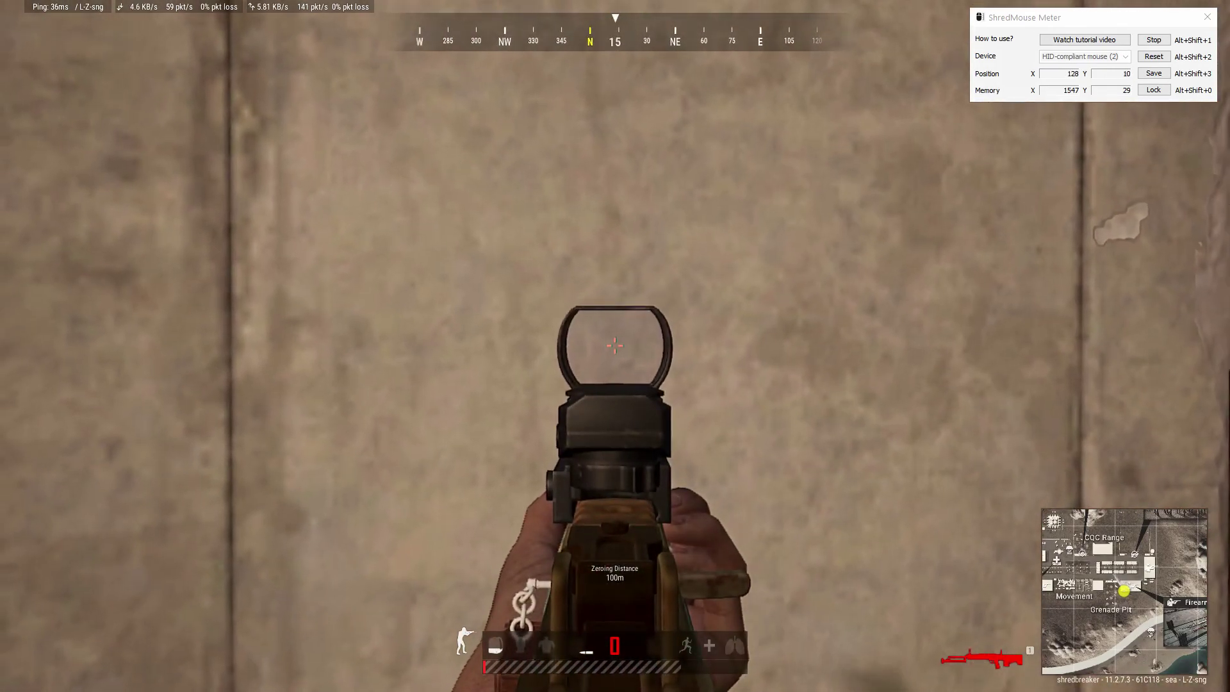
key(0)
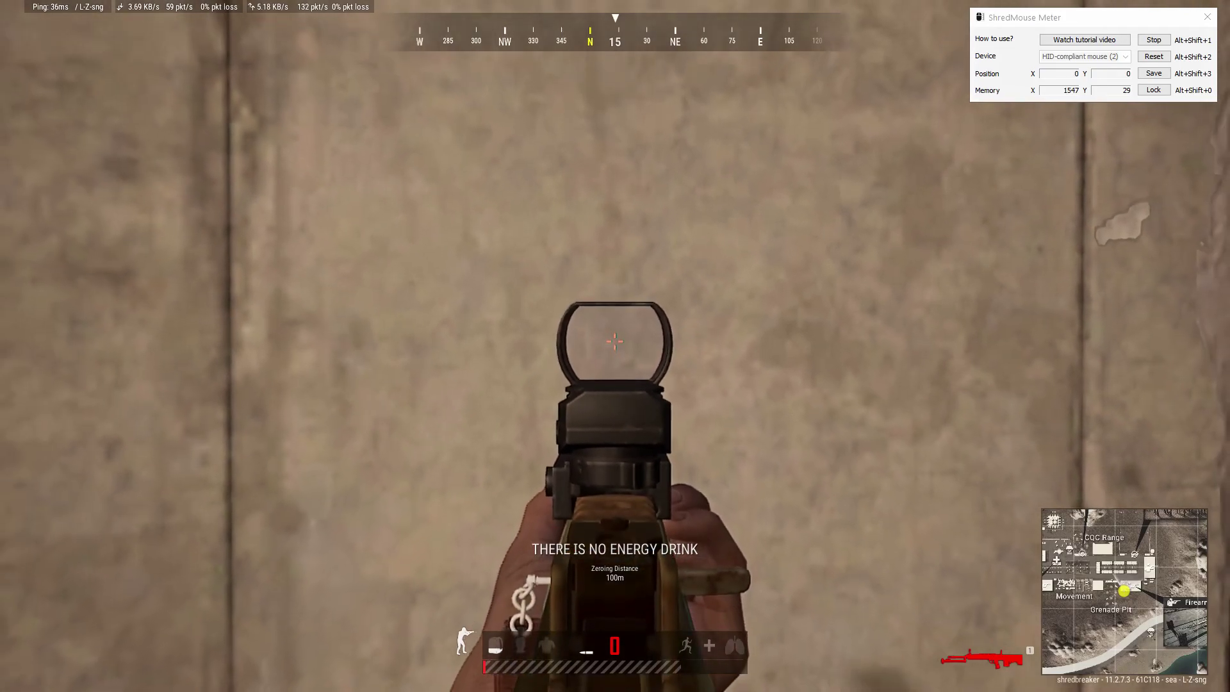
key(alt+shift+2)
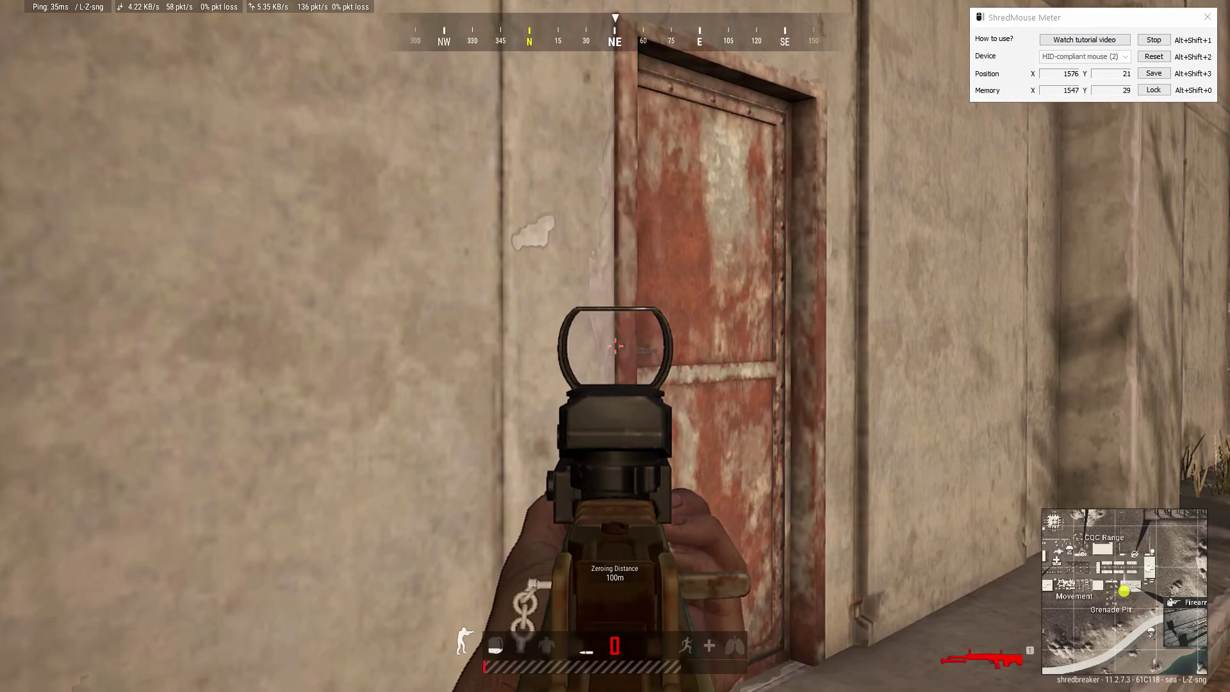
key(Escape)
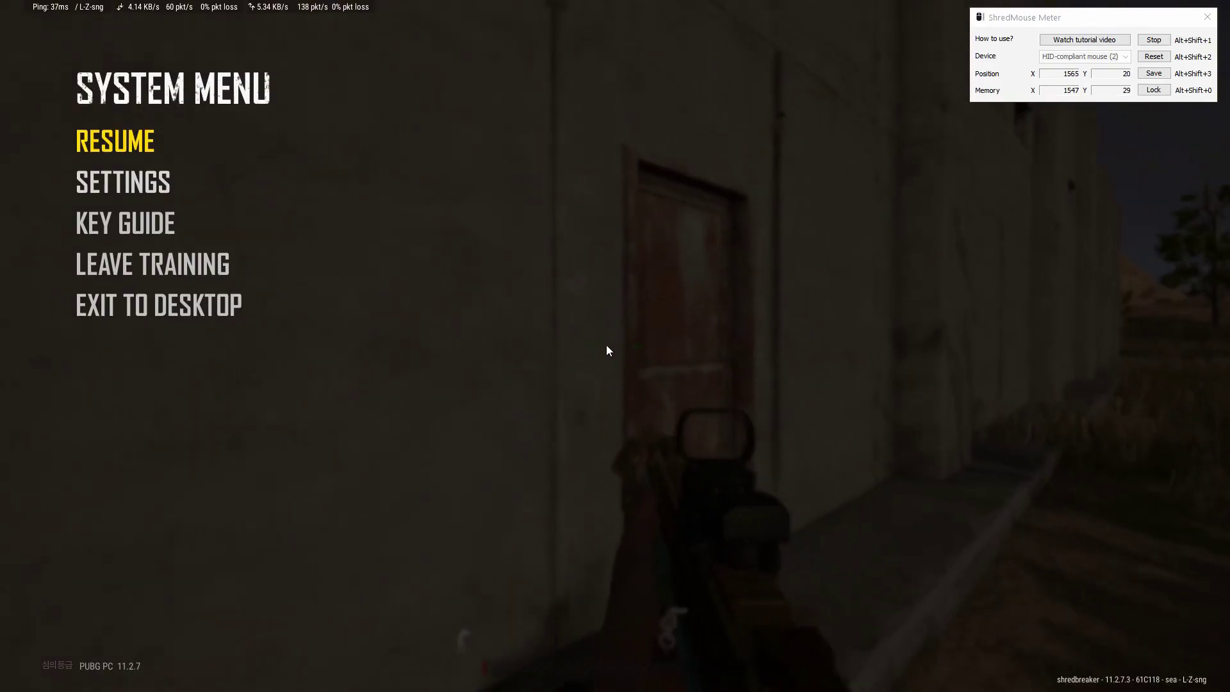
- Apply an ADS Sensitivity of 37 and test an aimed turn against the zeroed meter
click(135, 187)
click(269, 86)
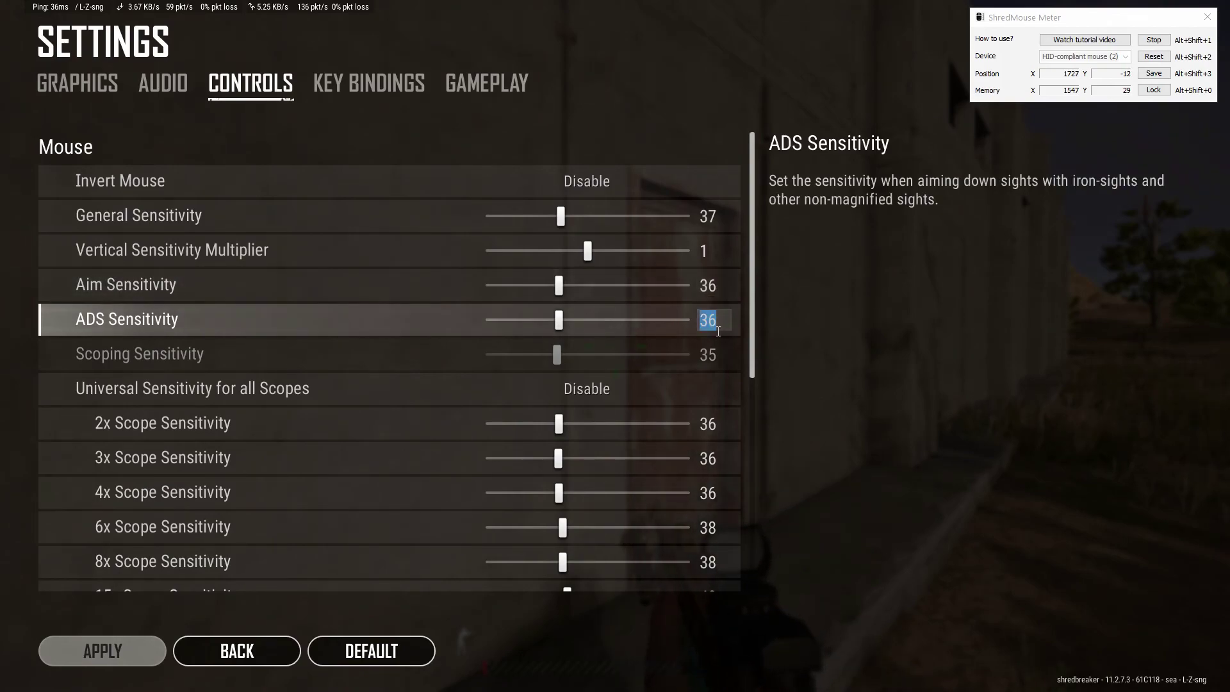
text(37)
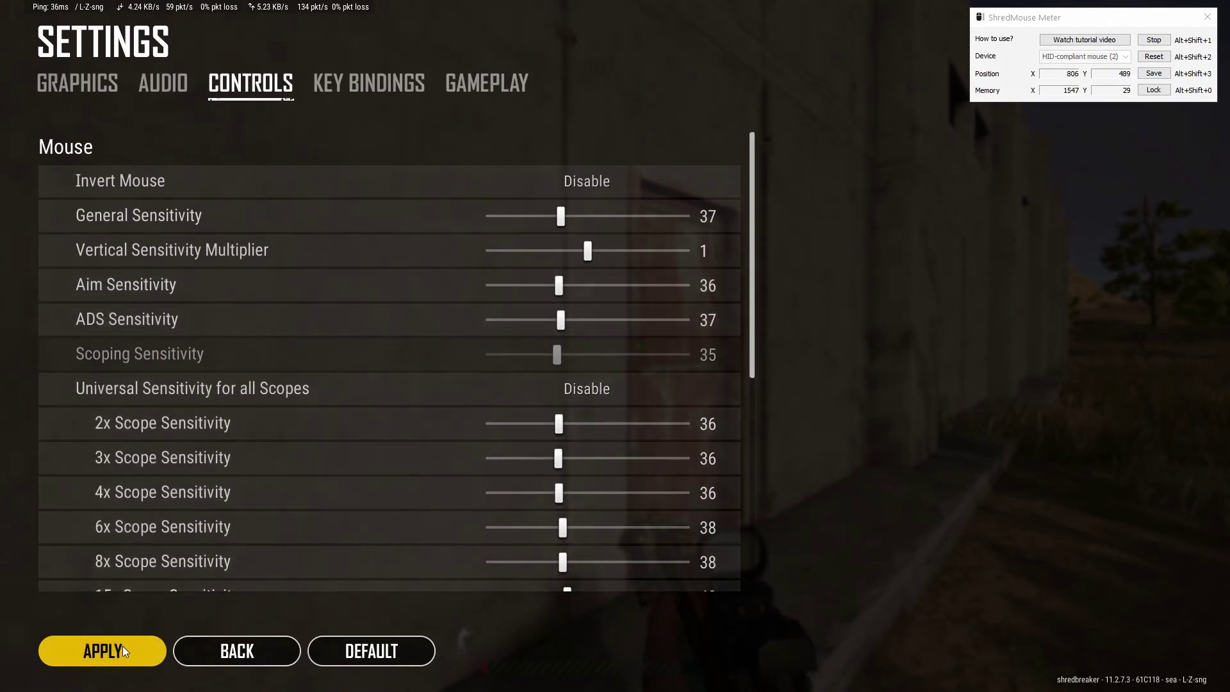
click(130, 643)
key(Escape)
right_click(615, 346)
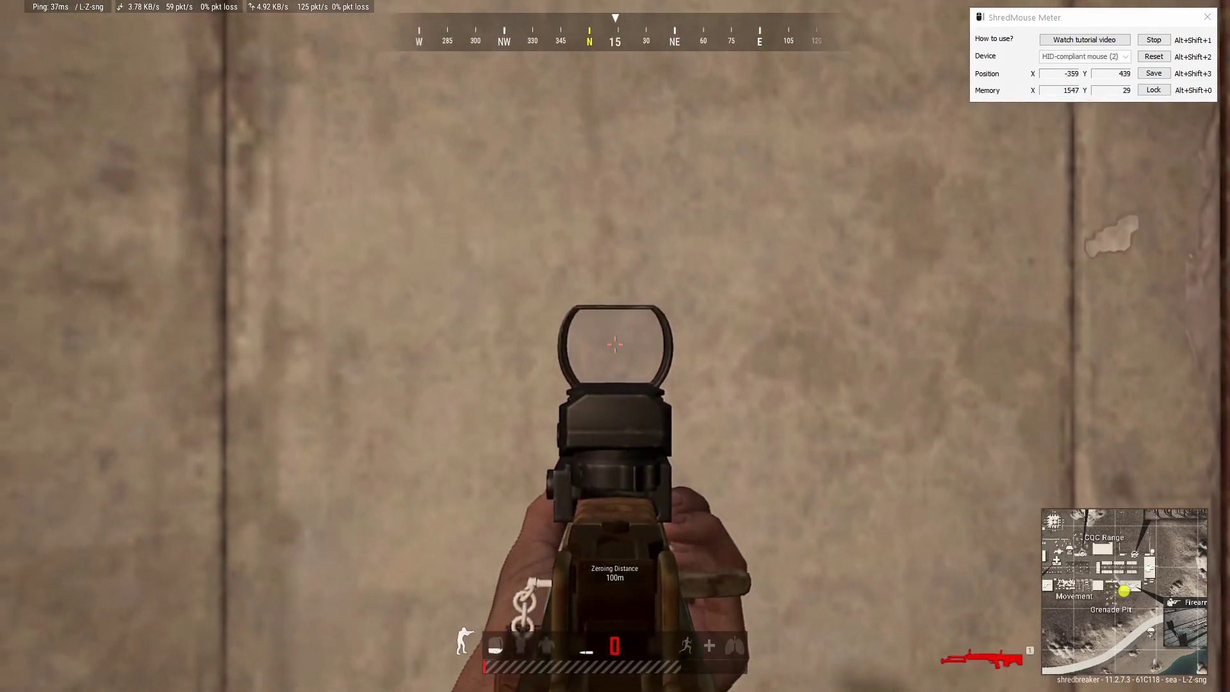
key(alt+shift+2)
key(d)
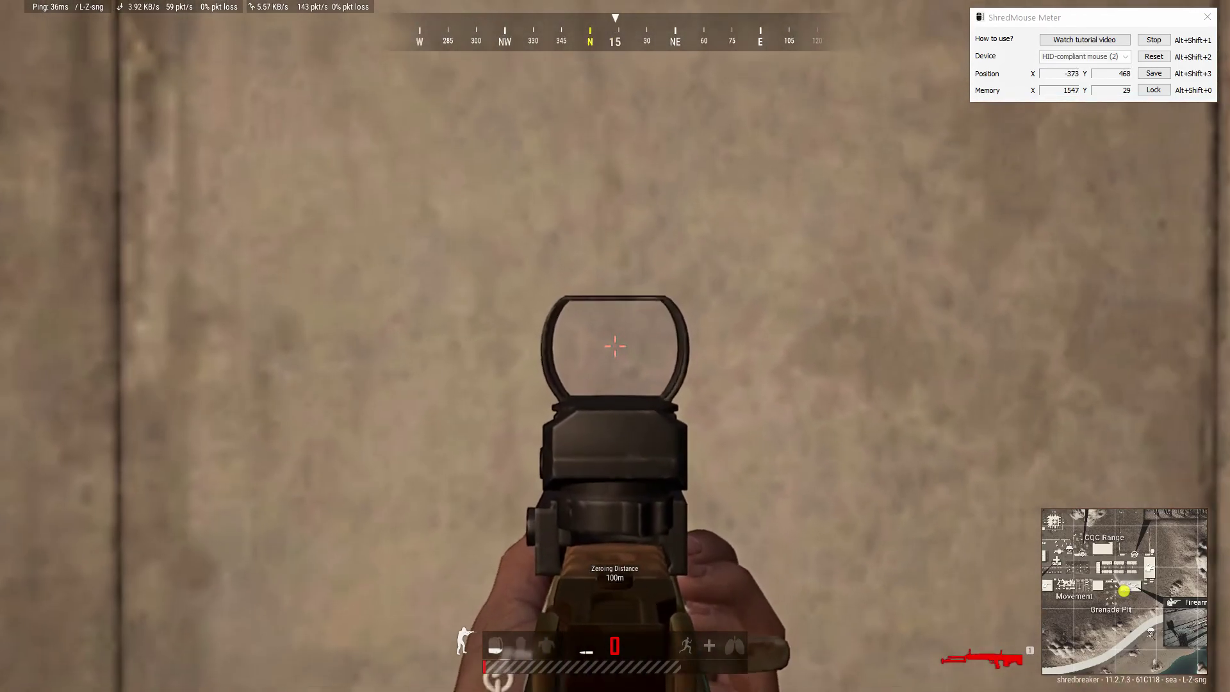
key(0)
key(a)
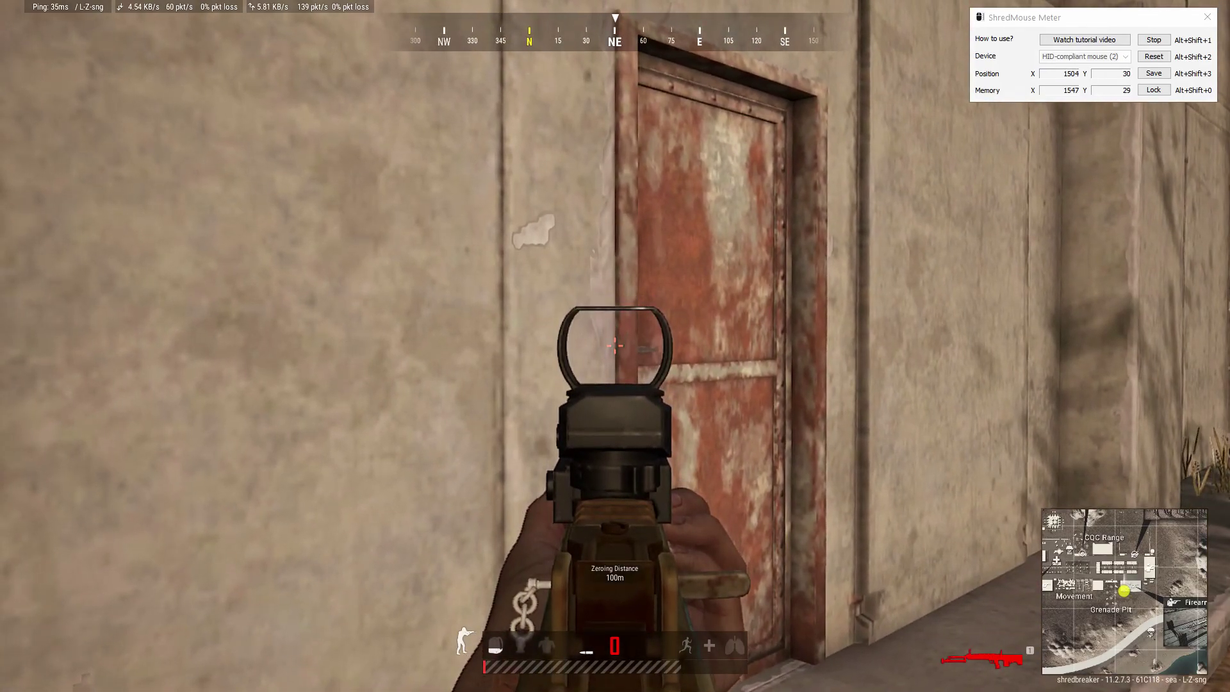
- Set ADS Sensitivity back to 36 and apply it
key(Escape)
click(137, 187)
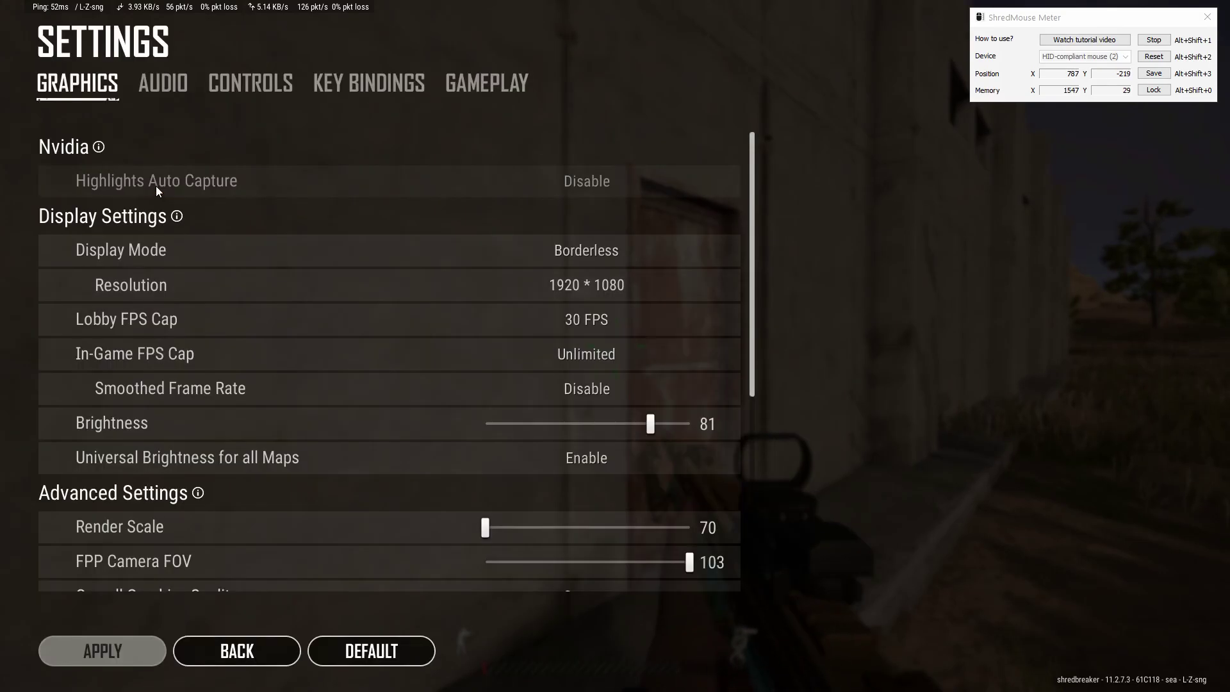
click(279, 81)
click(720, 320)
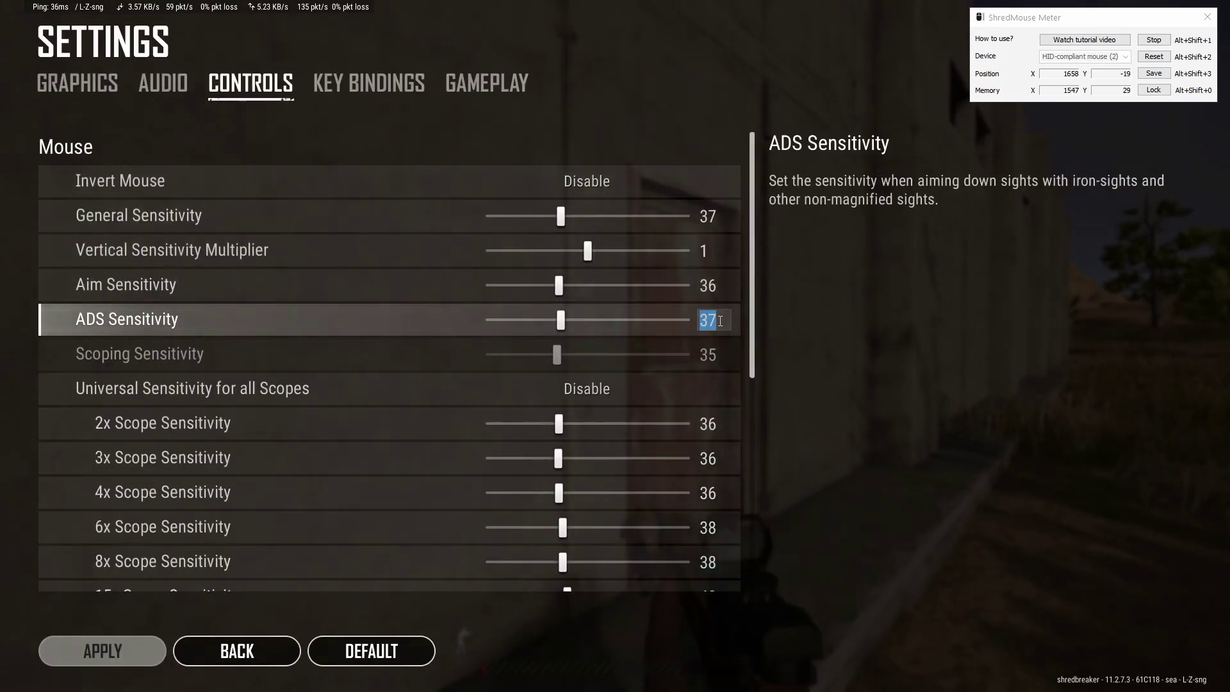
text(36)
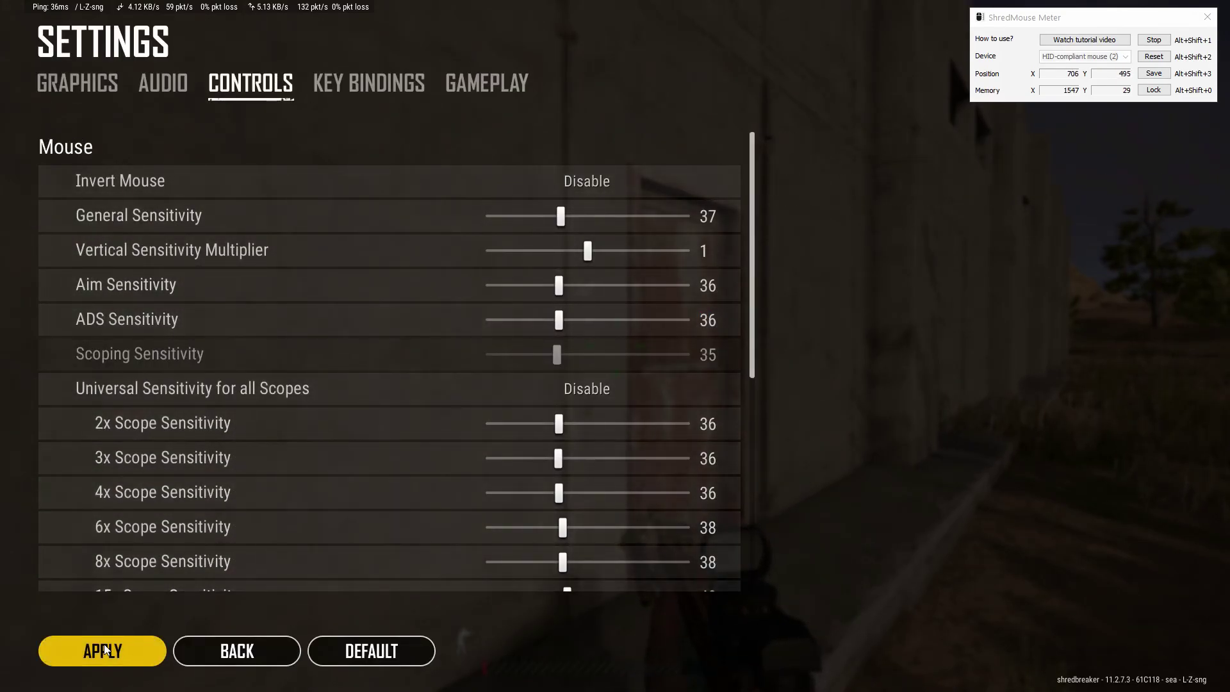
click(120, 649)
key(Escape)
- Mount the 2x scope and take a zeroed, aimed meter reading through it
key(Tab)
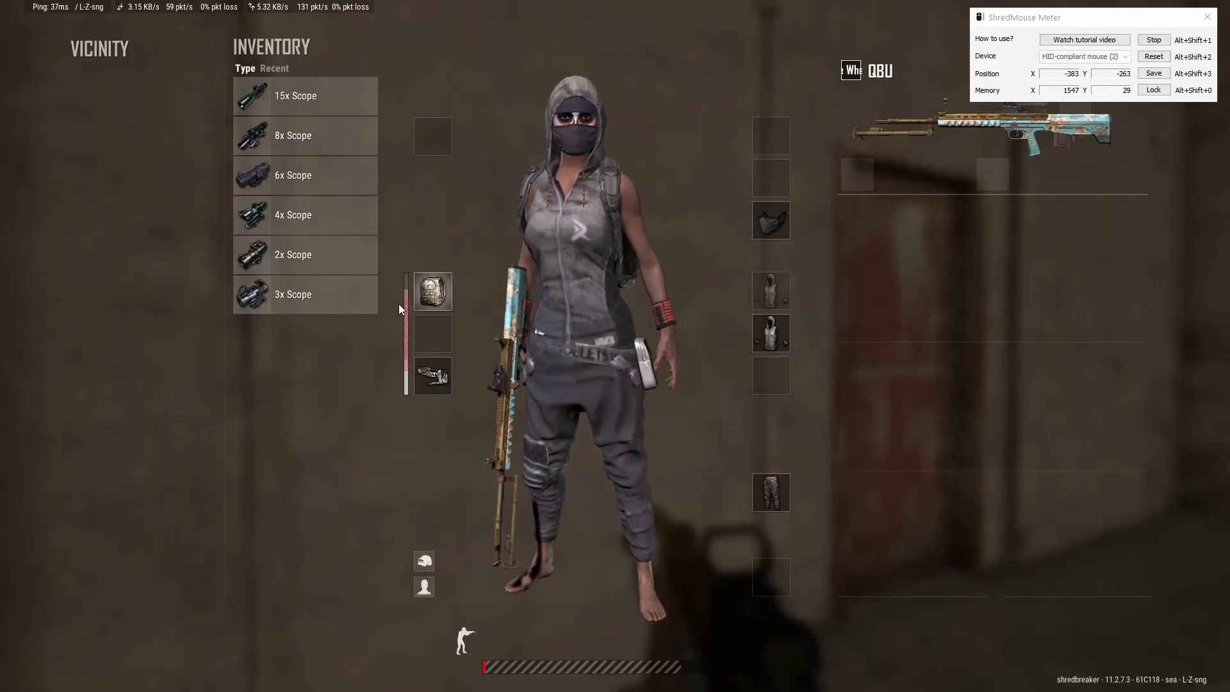
key(Tab)
right_click(615, 346)
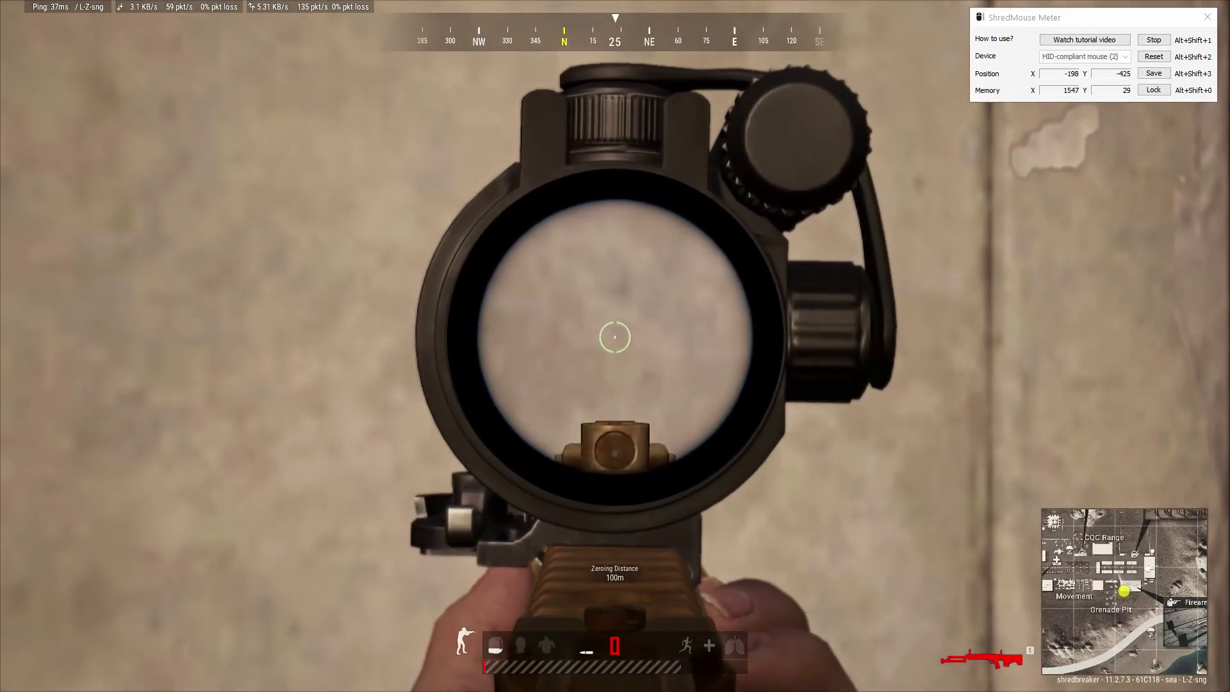
key(alt+shift+2)
right_click(615, 337)
key(Tab)
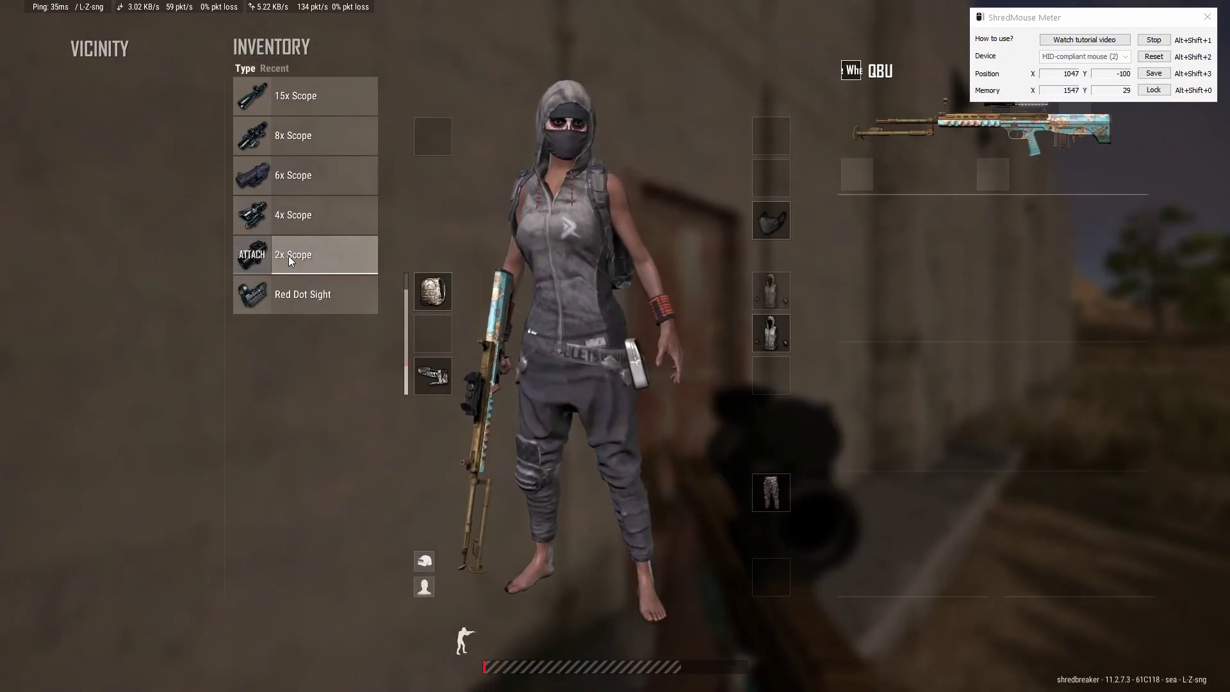
right_click(290, 259)
key(Tab)
right_click(615, 337)
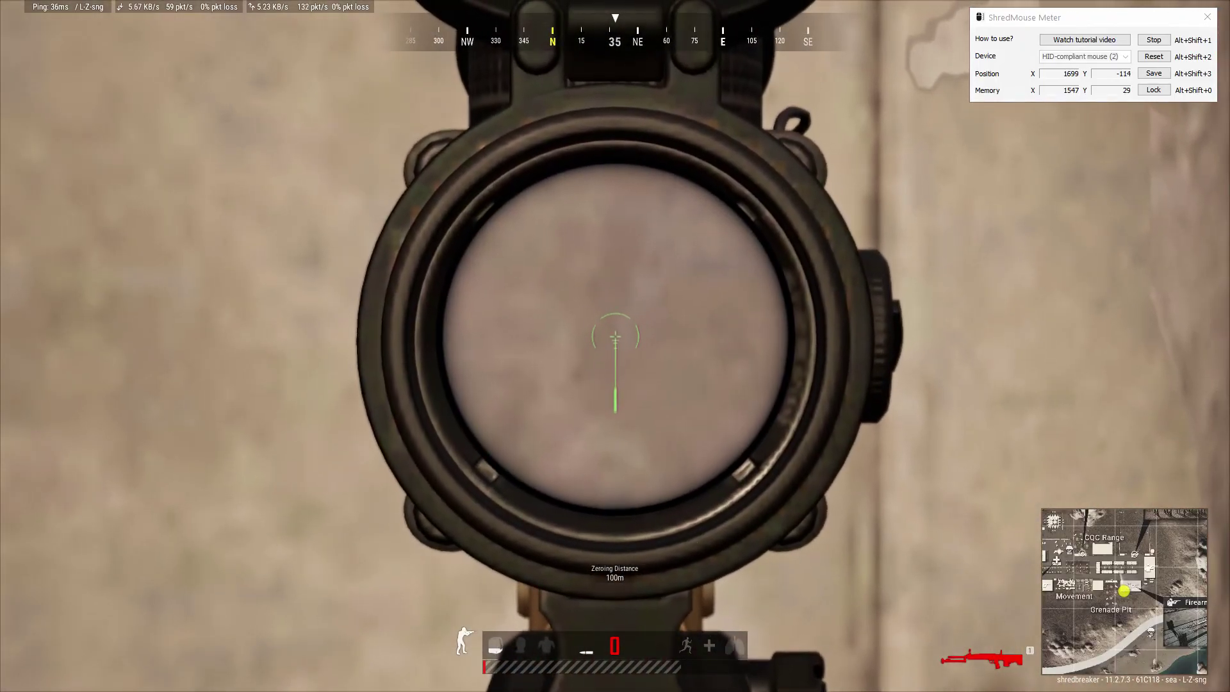
key(9)
- Swap in the 4x scope and then the 6x scope, aiming down each
key(Tab)
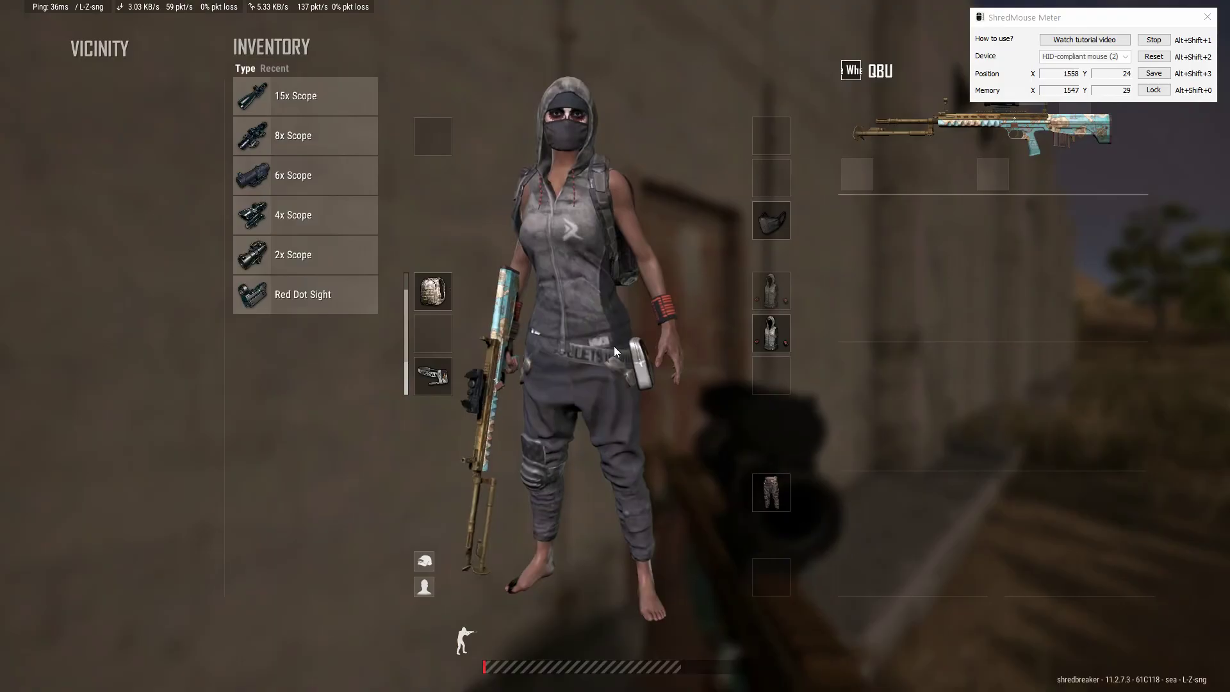
right_click(261, 212)
key(Tab)
right_click(615, 346)
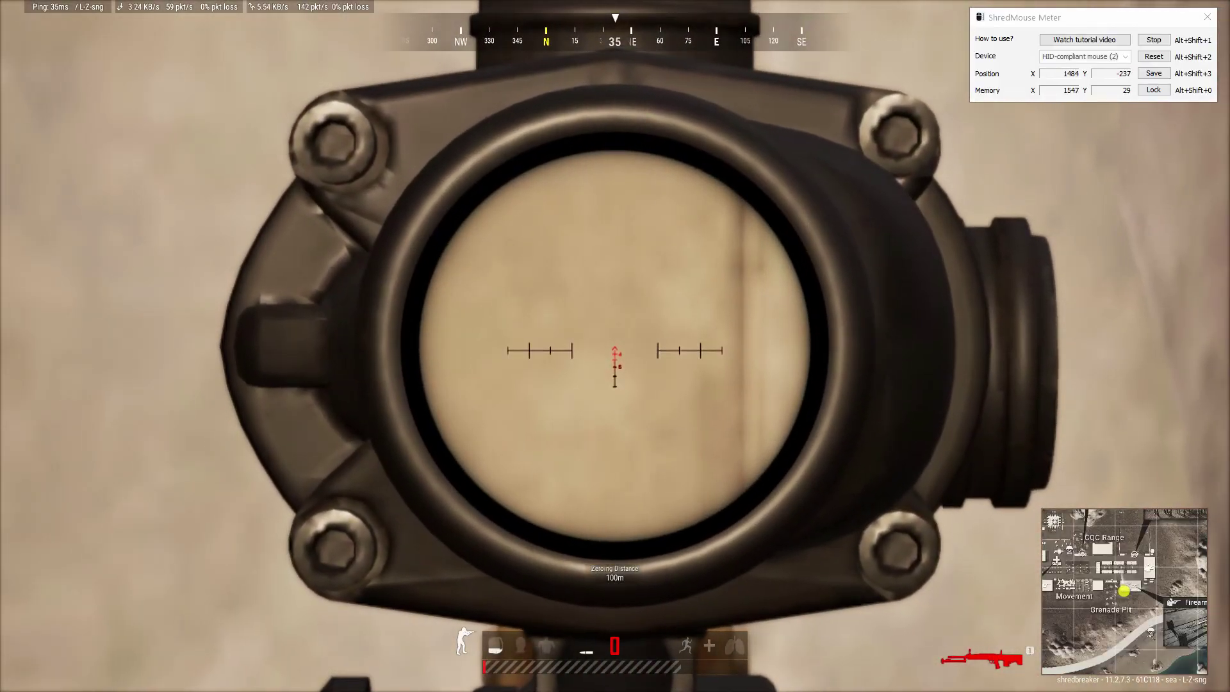
key(Tab)
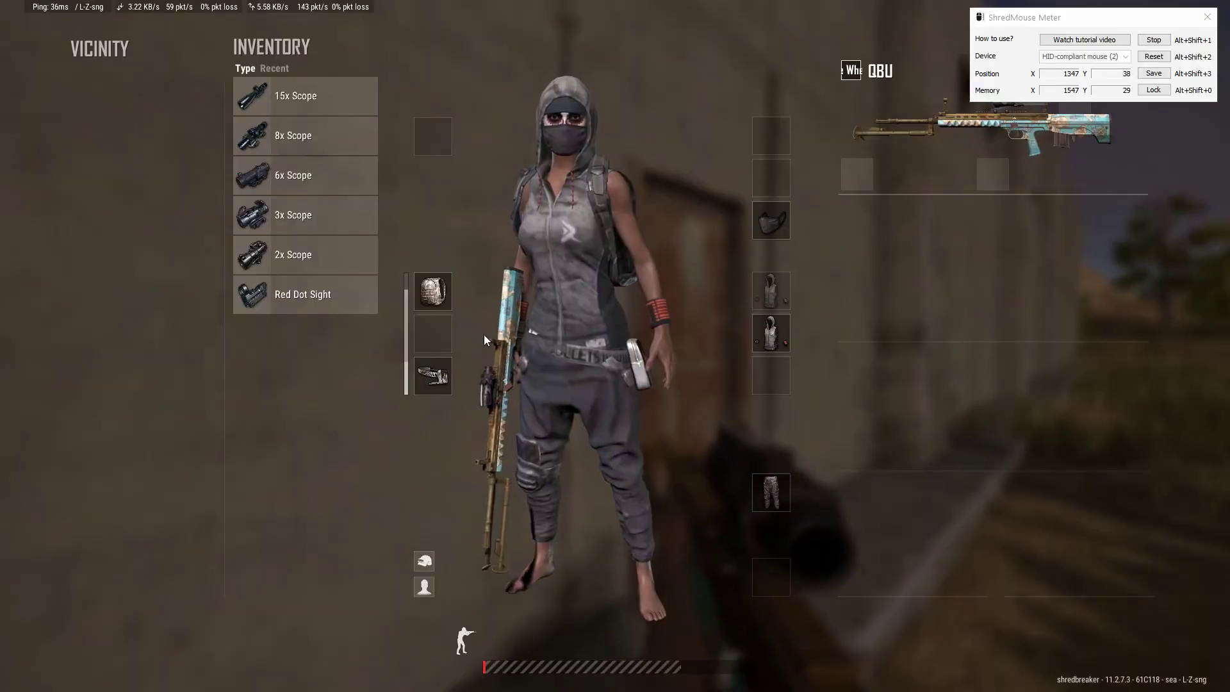
right_click(327, 155)
key(Tab)
right_click(615, 346)
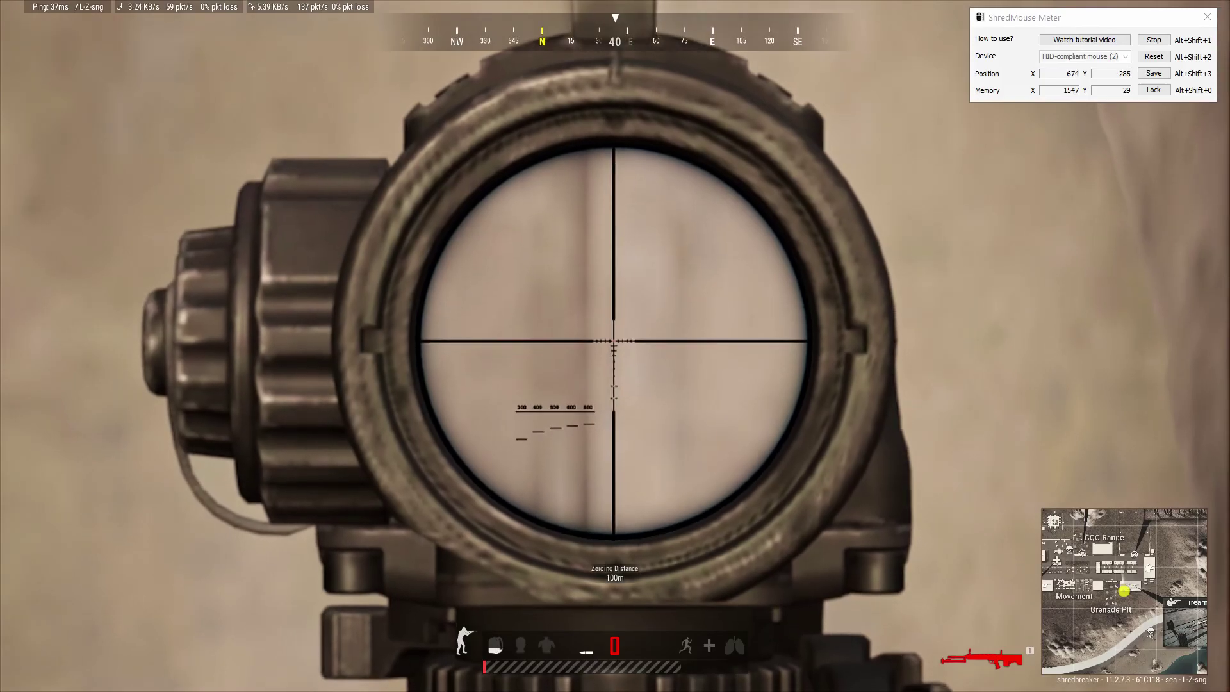
- Mount the 8x scope on the QBU and measure an aimed turn through it
key(Tab)
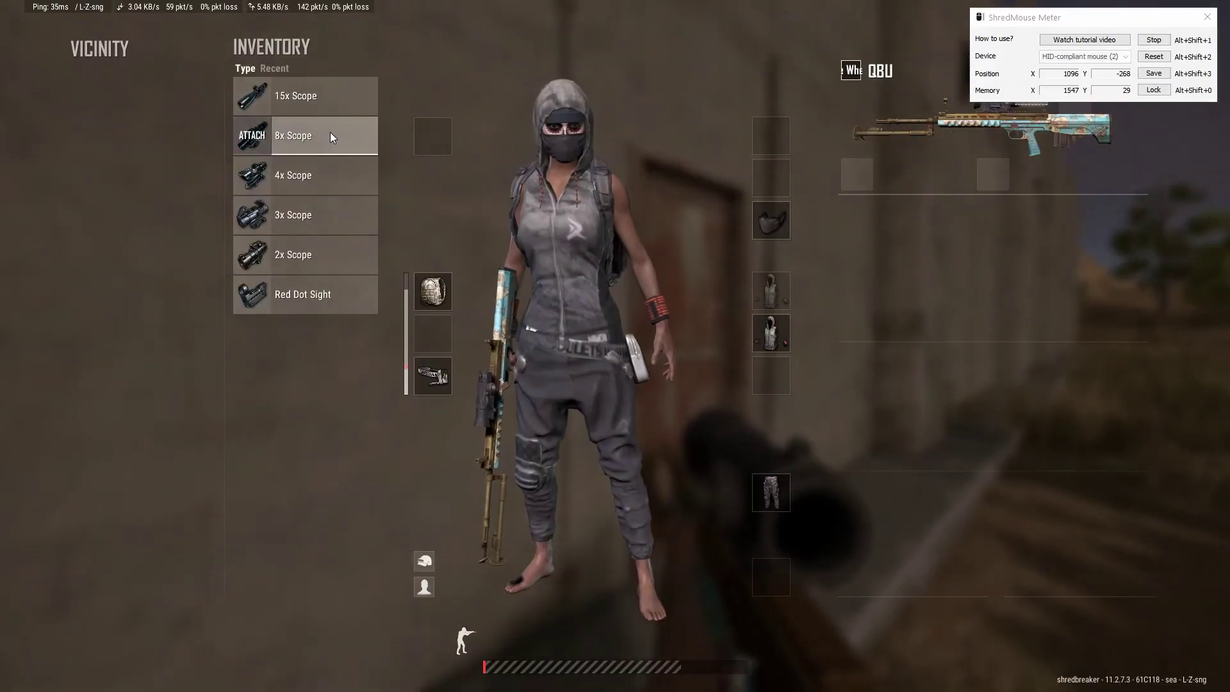
right_click(330, 133)
key(Tab)
right_click(615, 346)
key(alt+shift+2)
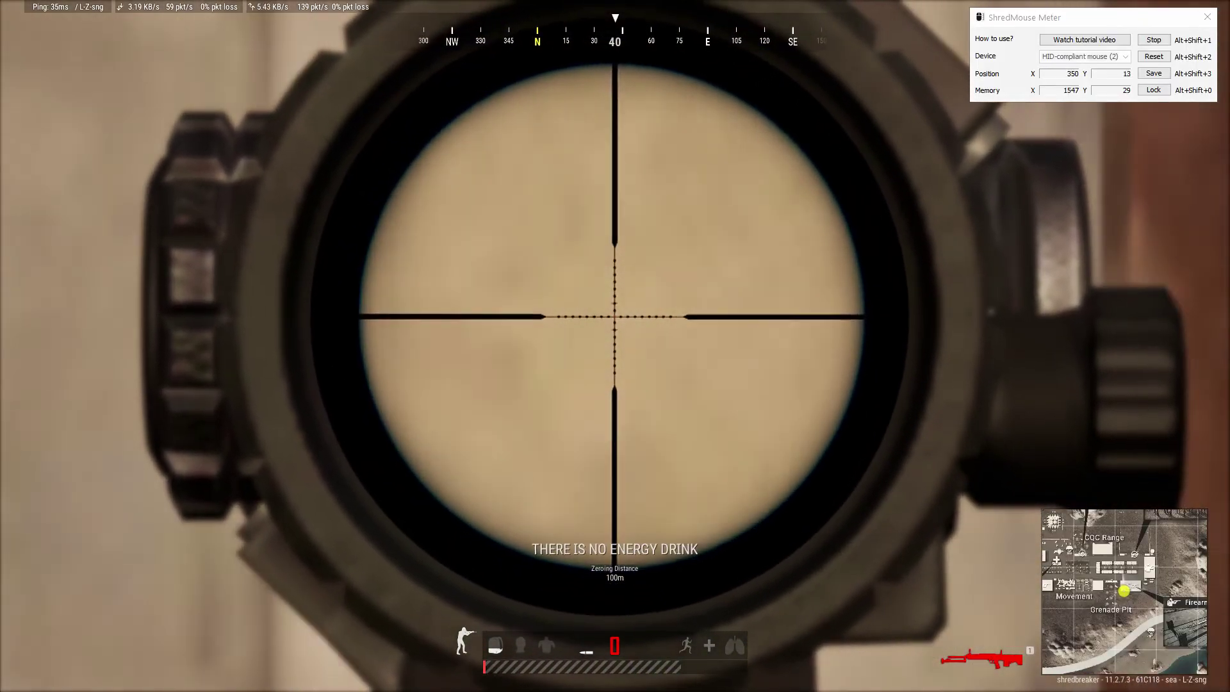
key(Tab)
key(Tab)
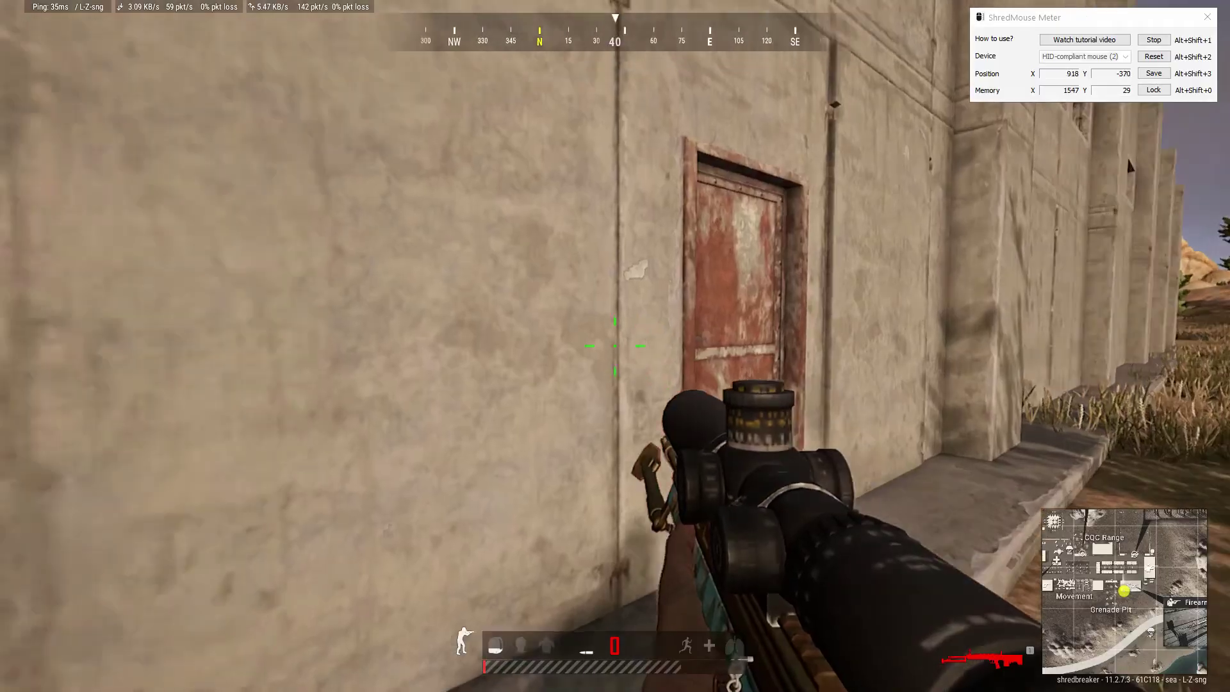
right_click(615, 345)
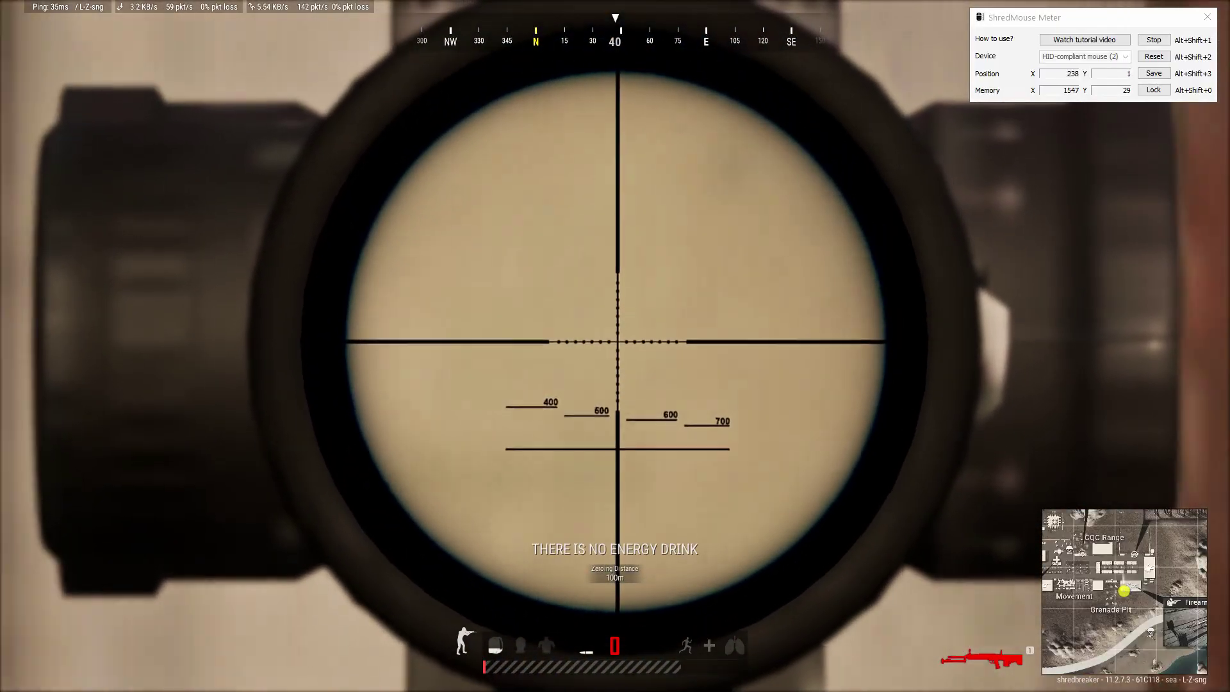
right_click(615, 346)
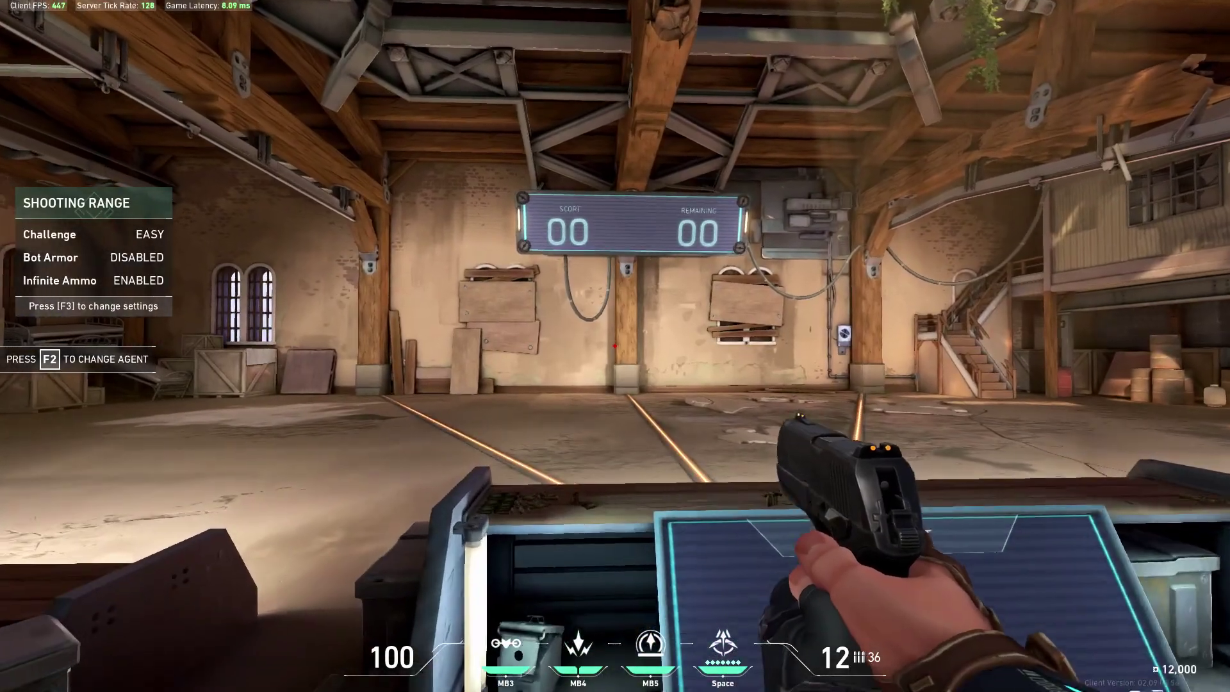
- Keep Valorant's display mode on Windowed Fullscreen, applied and confirmed
key(Escape)
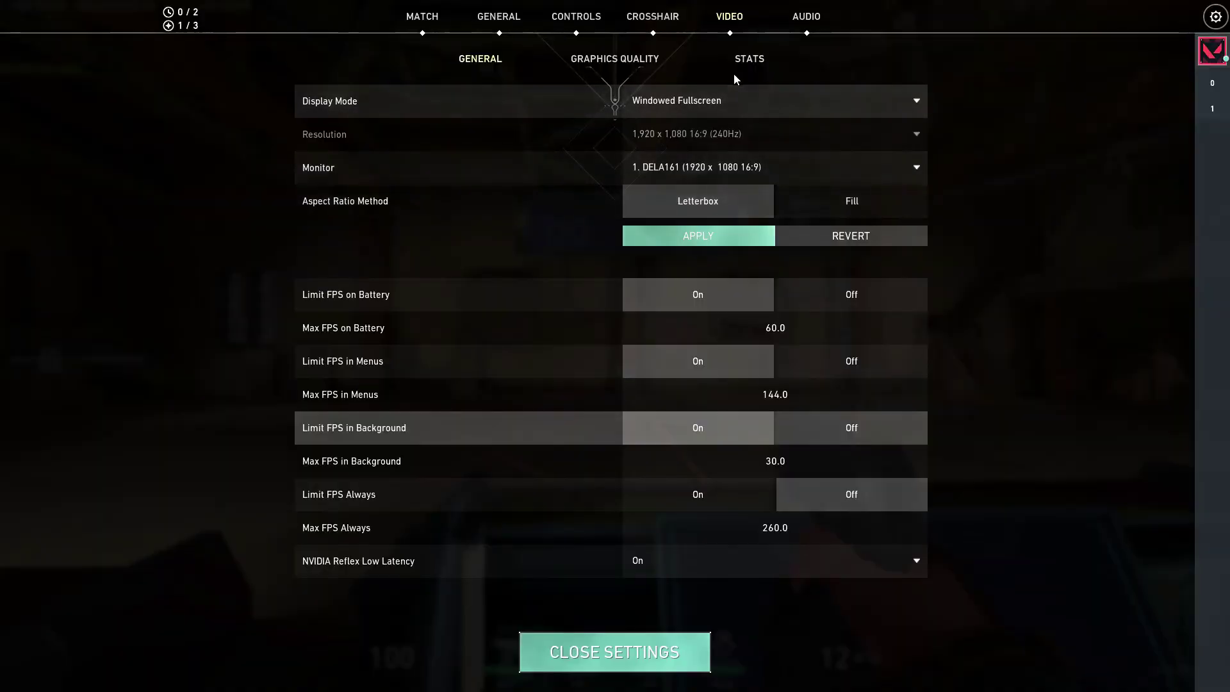
click(737, 103)
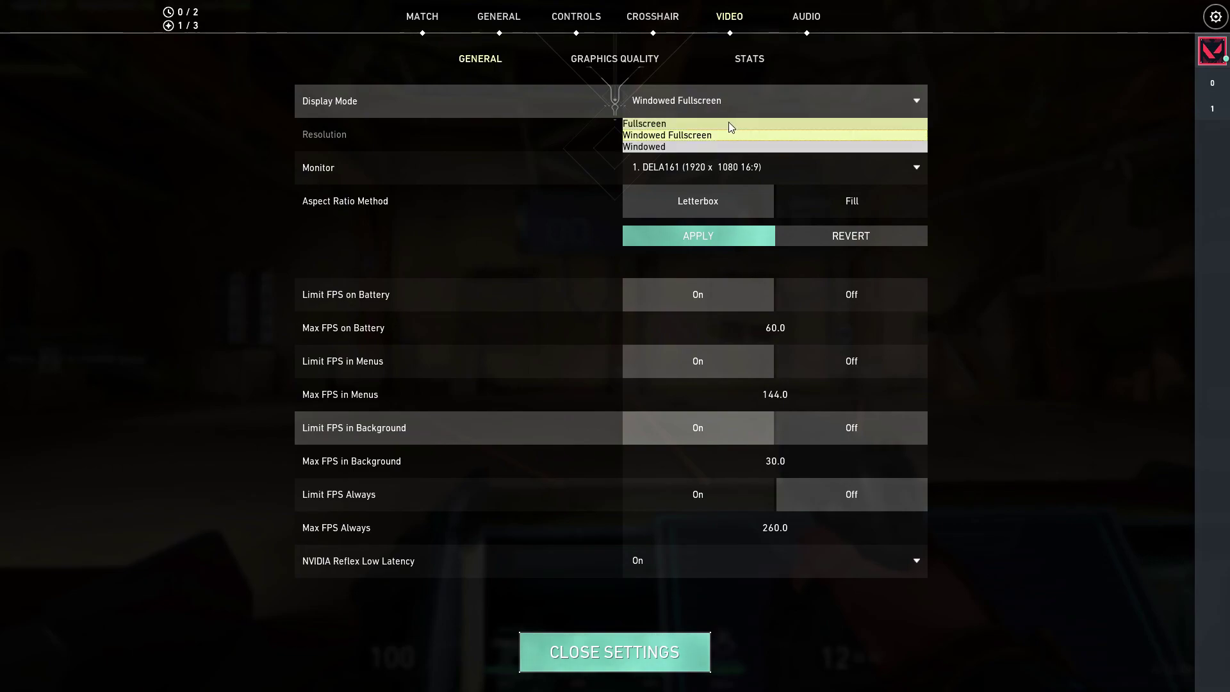
click(729, 132)
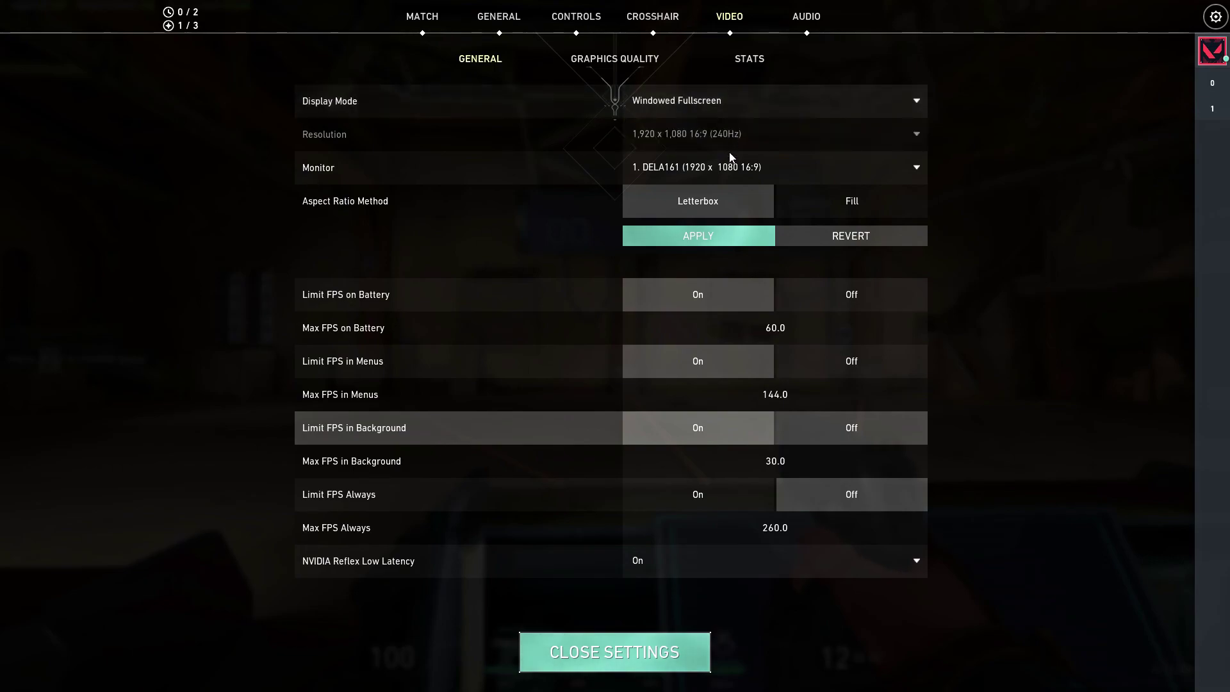
click(724, 237)
click(553, 428)
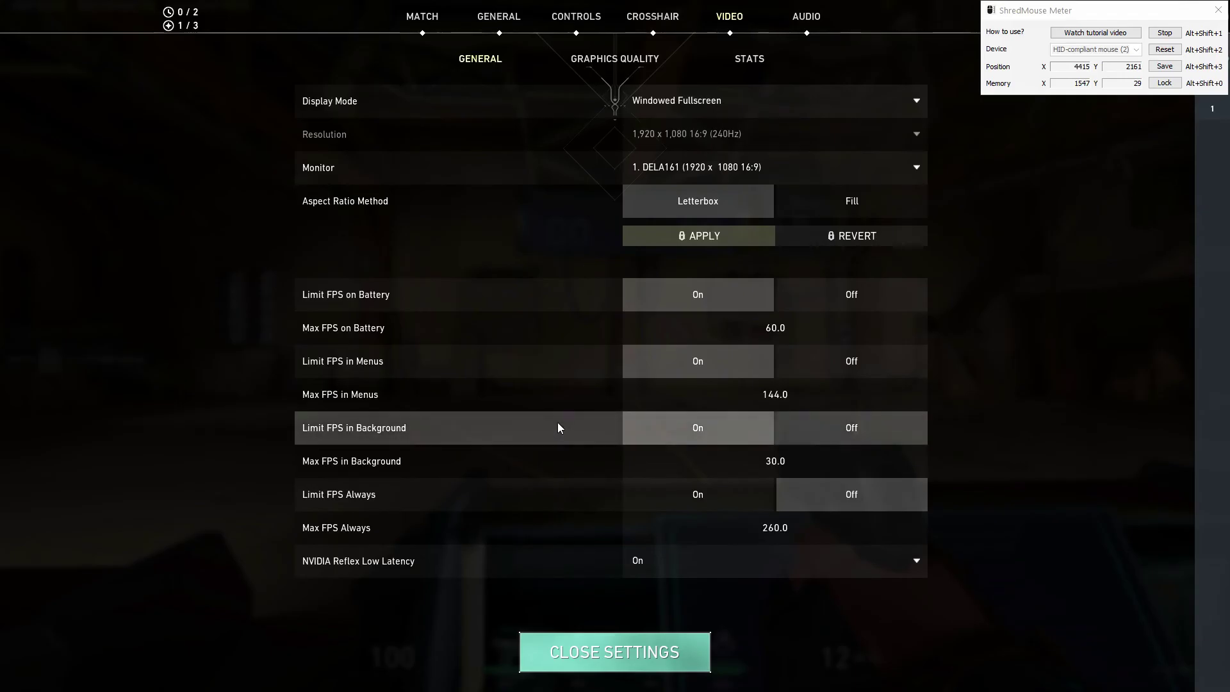
key(Escape)
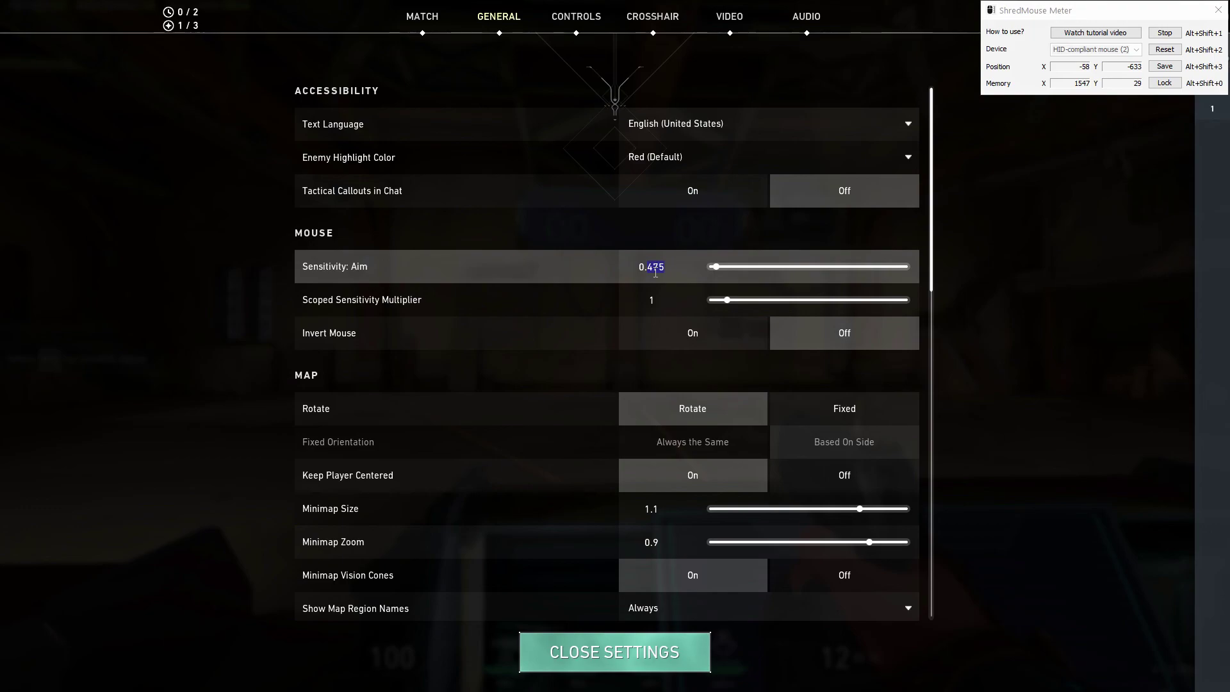
- Test aim sensitivity 0.3 against the zeroed meter, then switch it to 0.4
text(3)
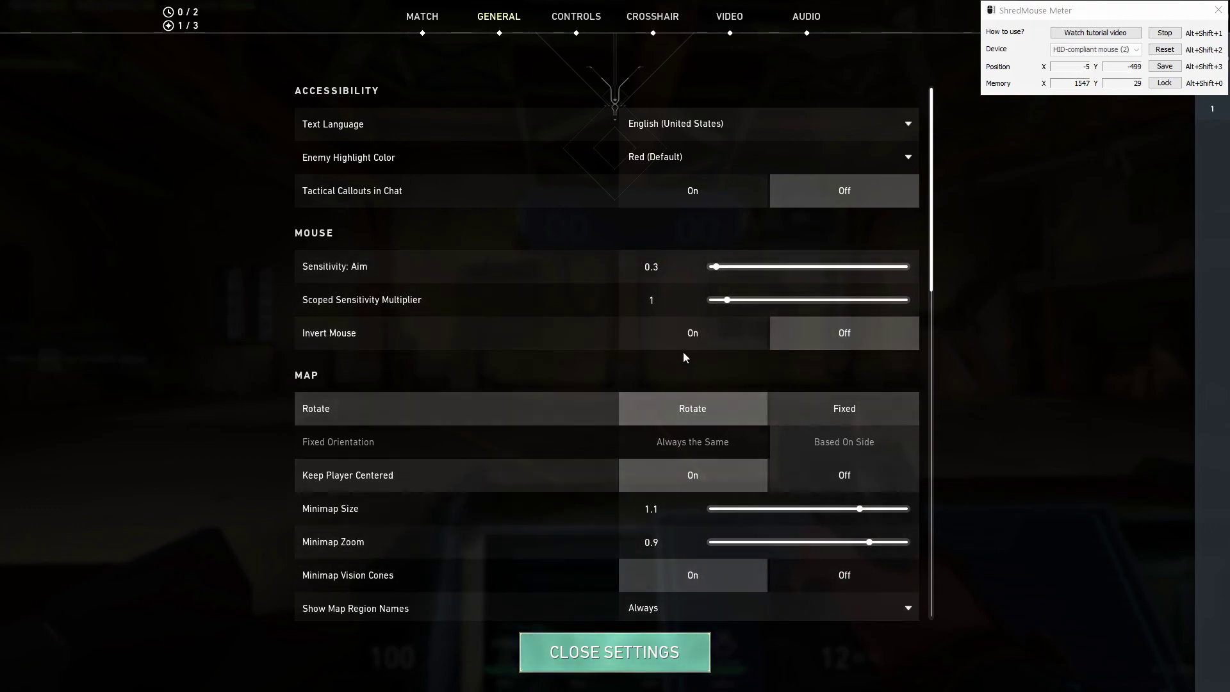
click(630, 658)
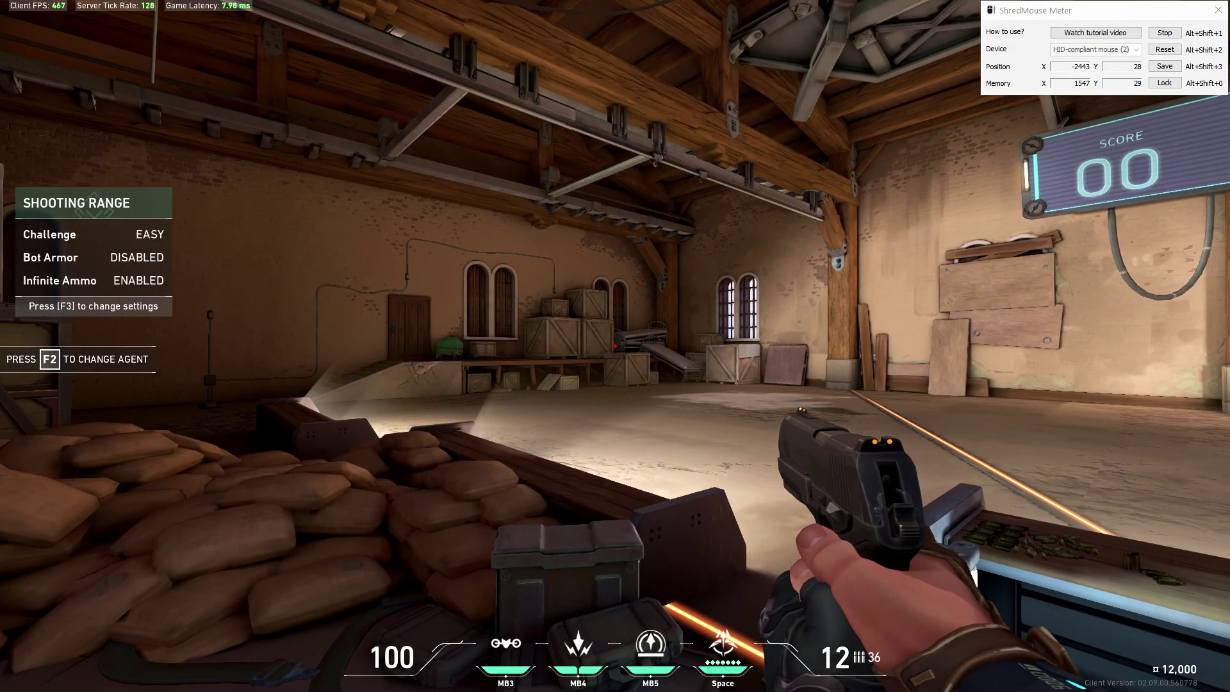
key(alt+shift+2)
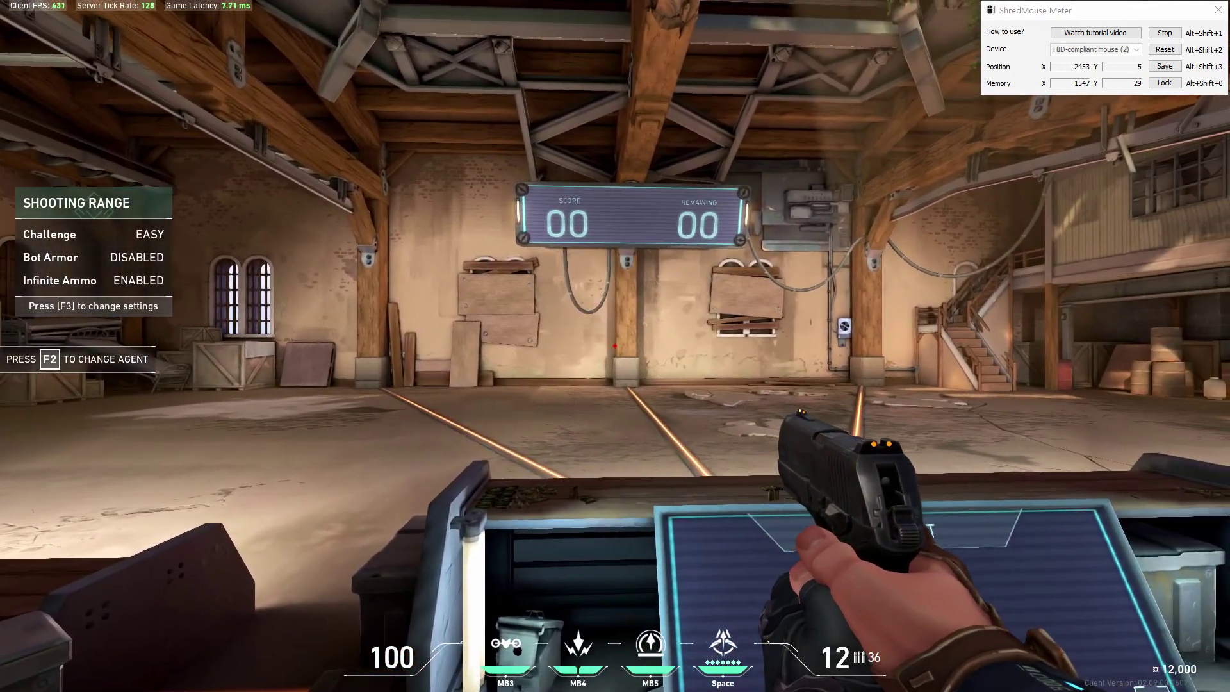
key(Escape)
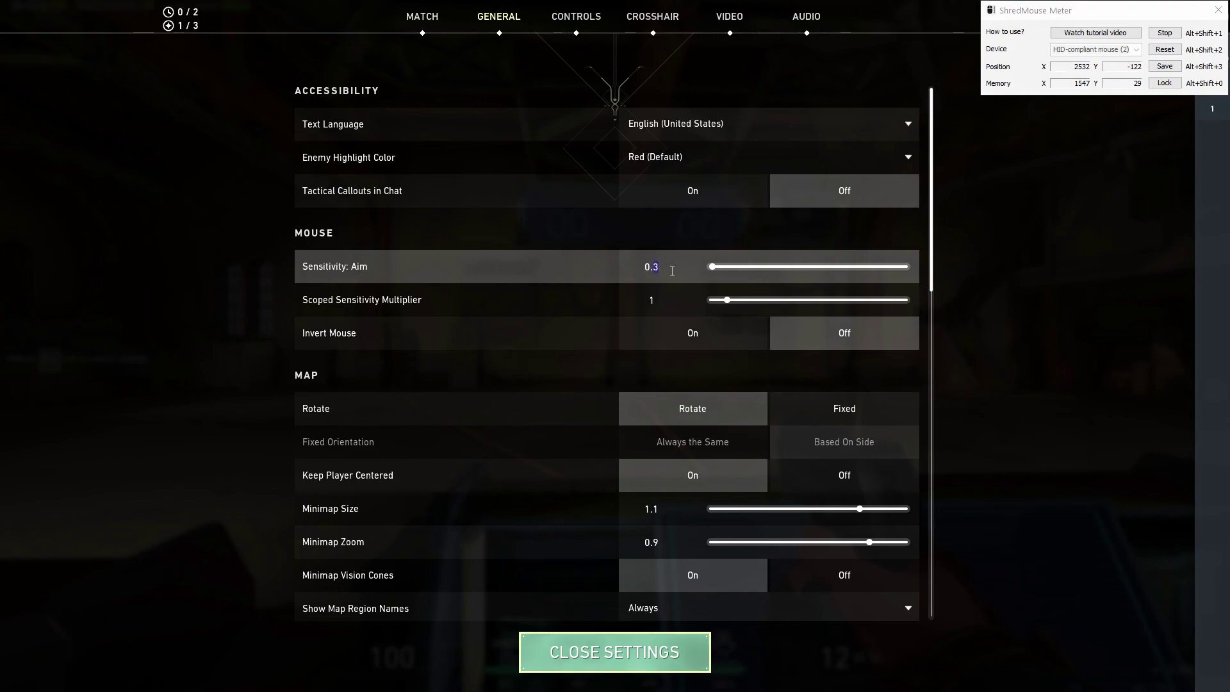
text(4)
click(671, 644)
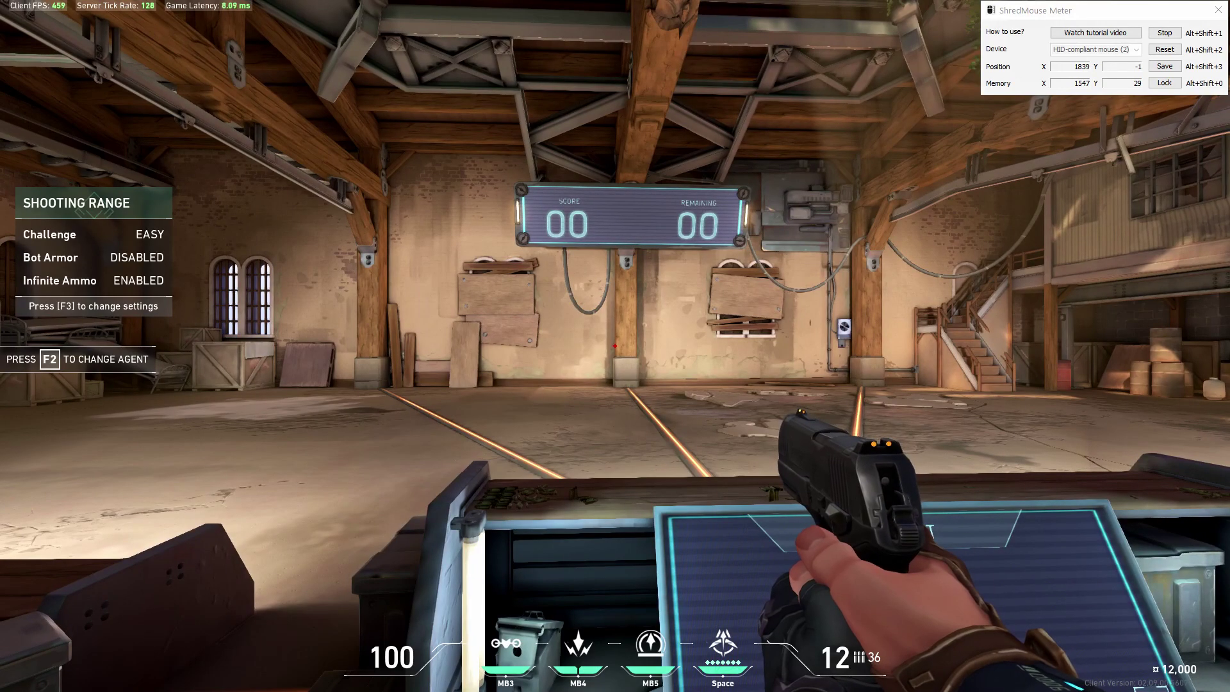
- Try 0.45 aim sensitivity, then settle it back at 0.475
key(Escape)
click(669, 271)
text(5)
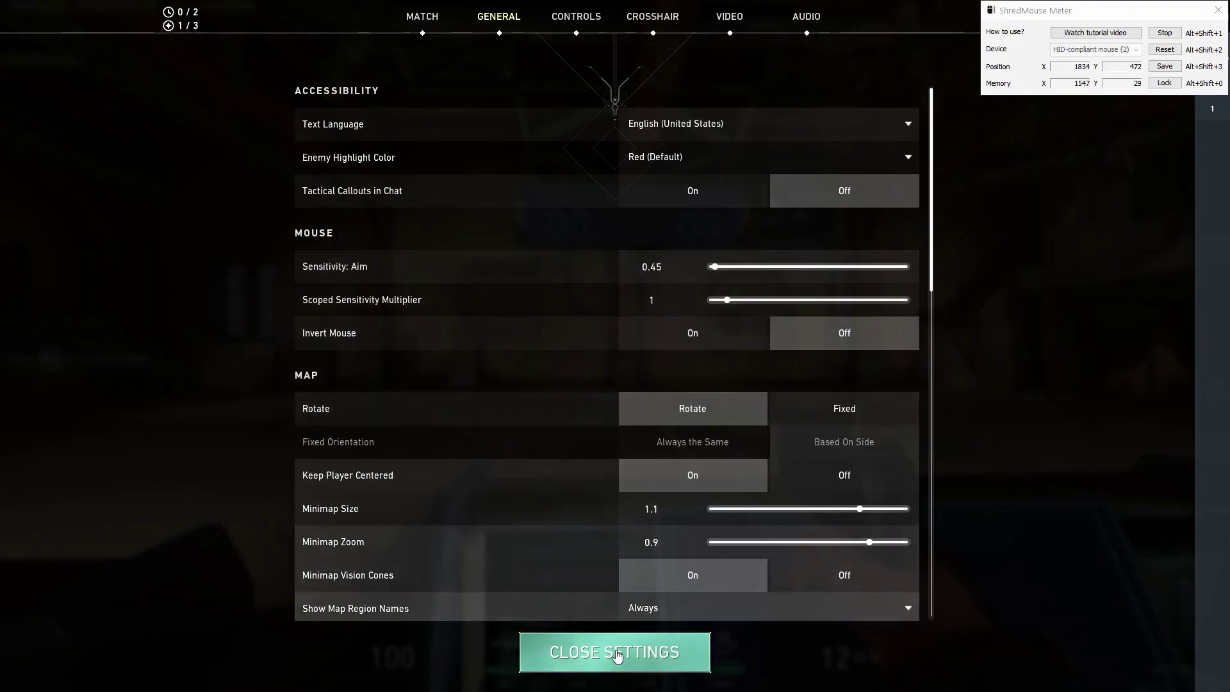
click(617, 654)
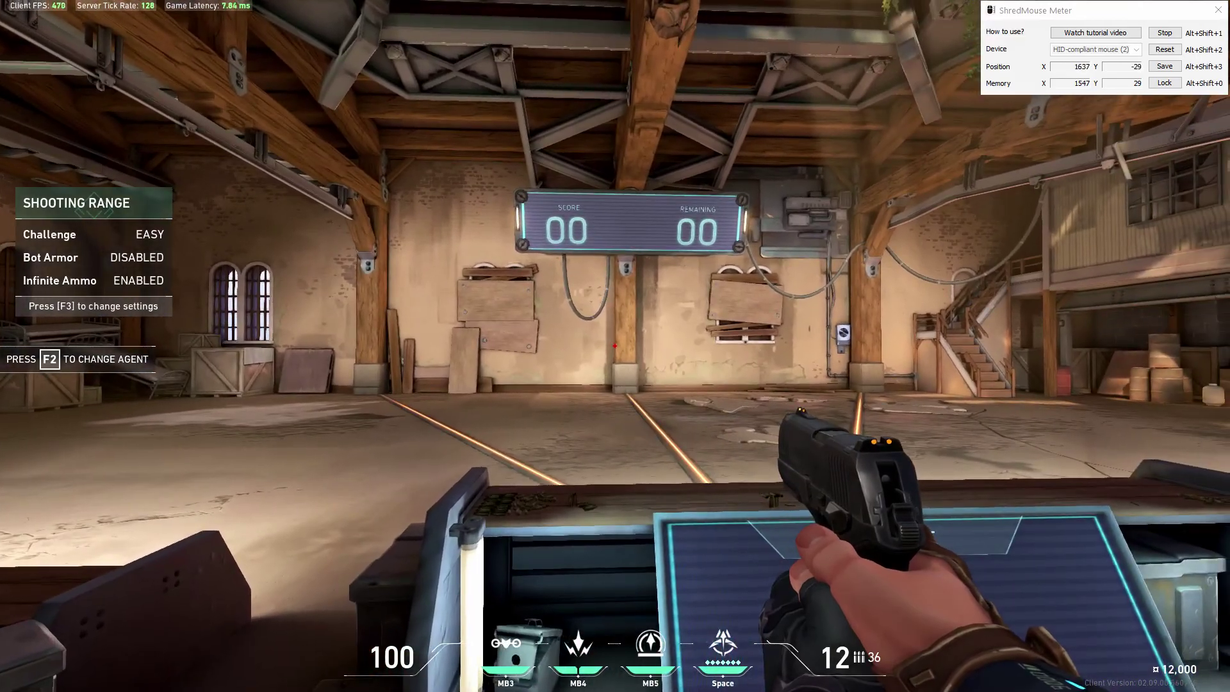
key(Escape)
click(665, 270)
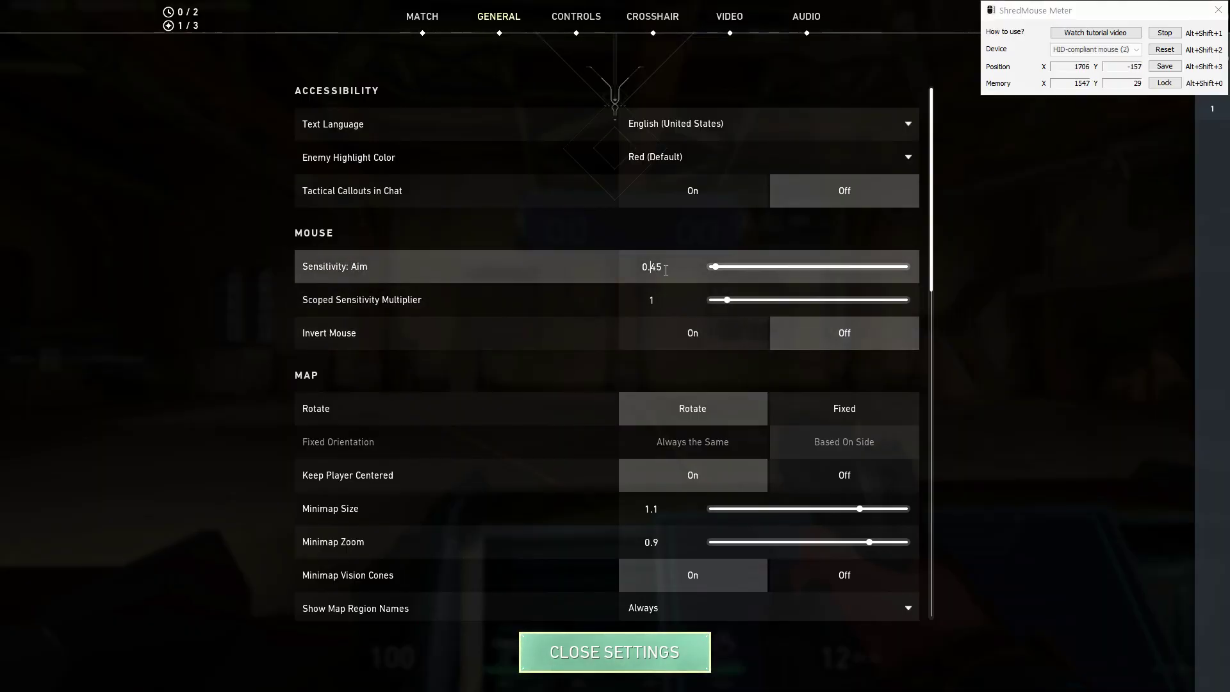
key(Escape)
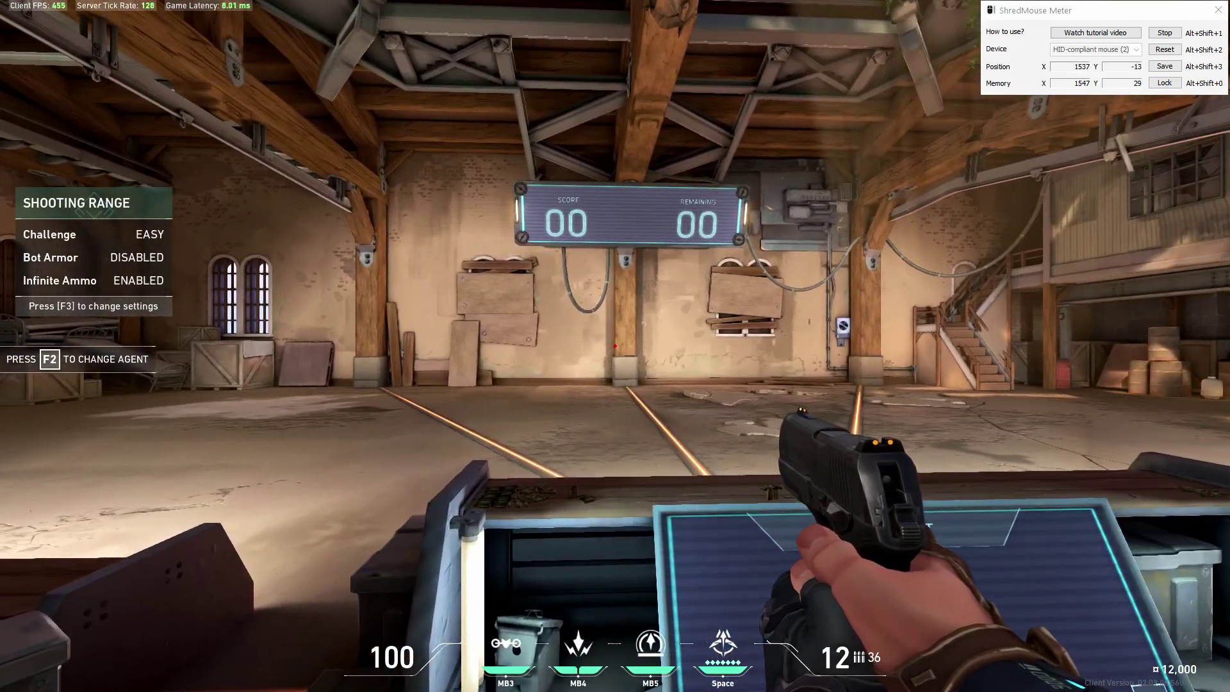
key(Escape)
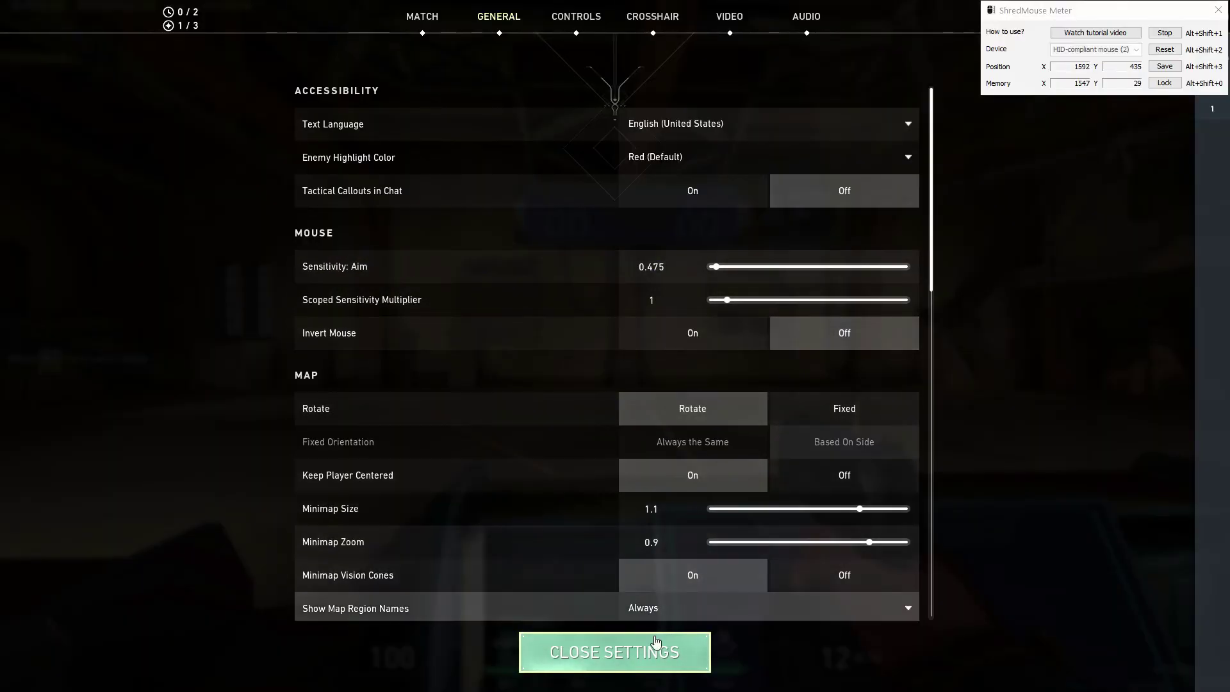
click(658, 647)
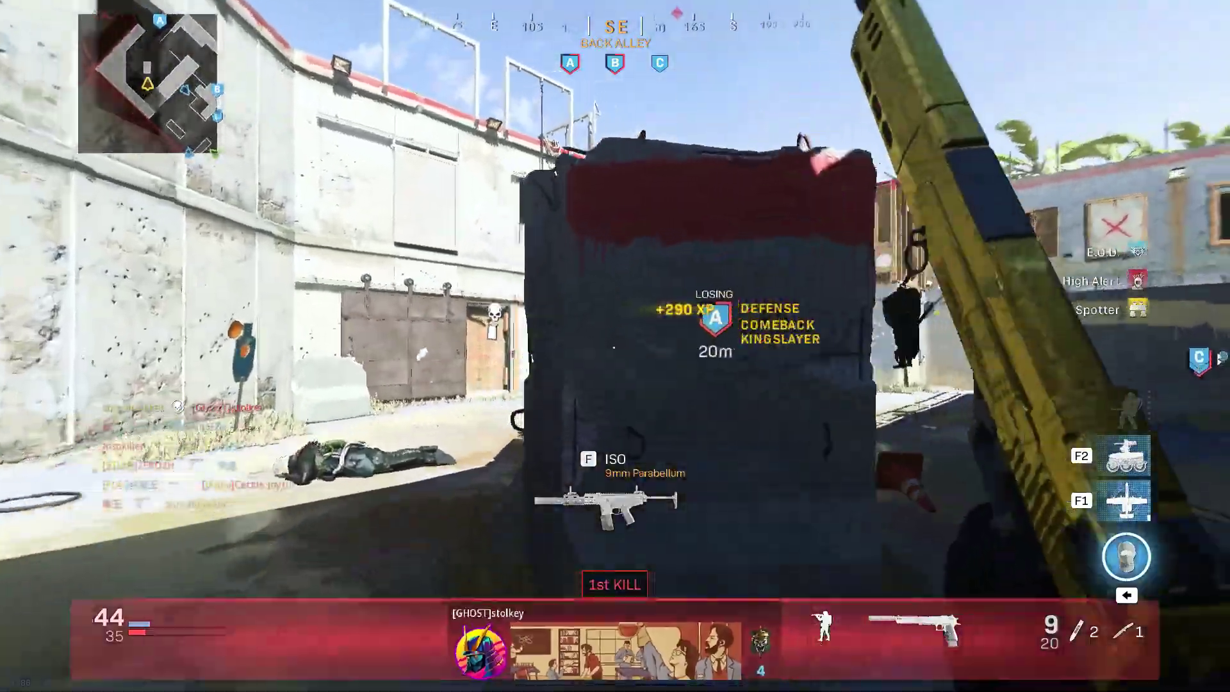
- Fire at the enemy until the scoped sniper downs them, then swap to the Straw Man
click(615, 345)
click(615, 346)
click(615, 346)
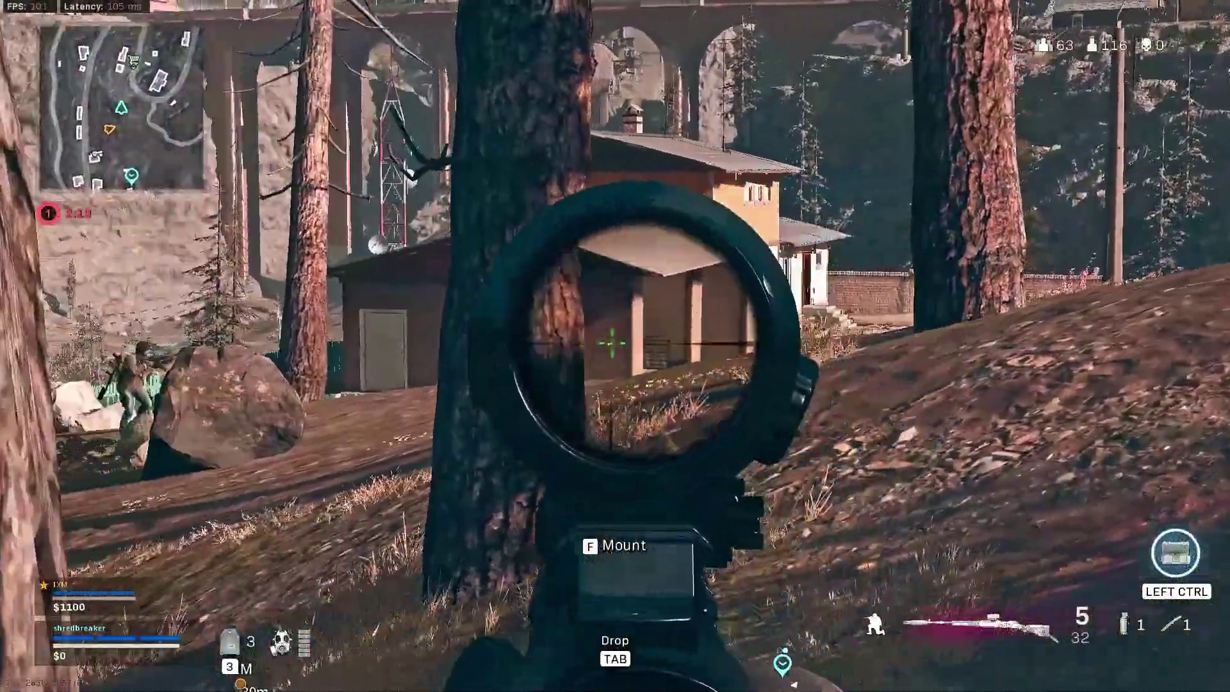
click(615, 346)
key(2)
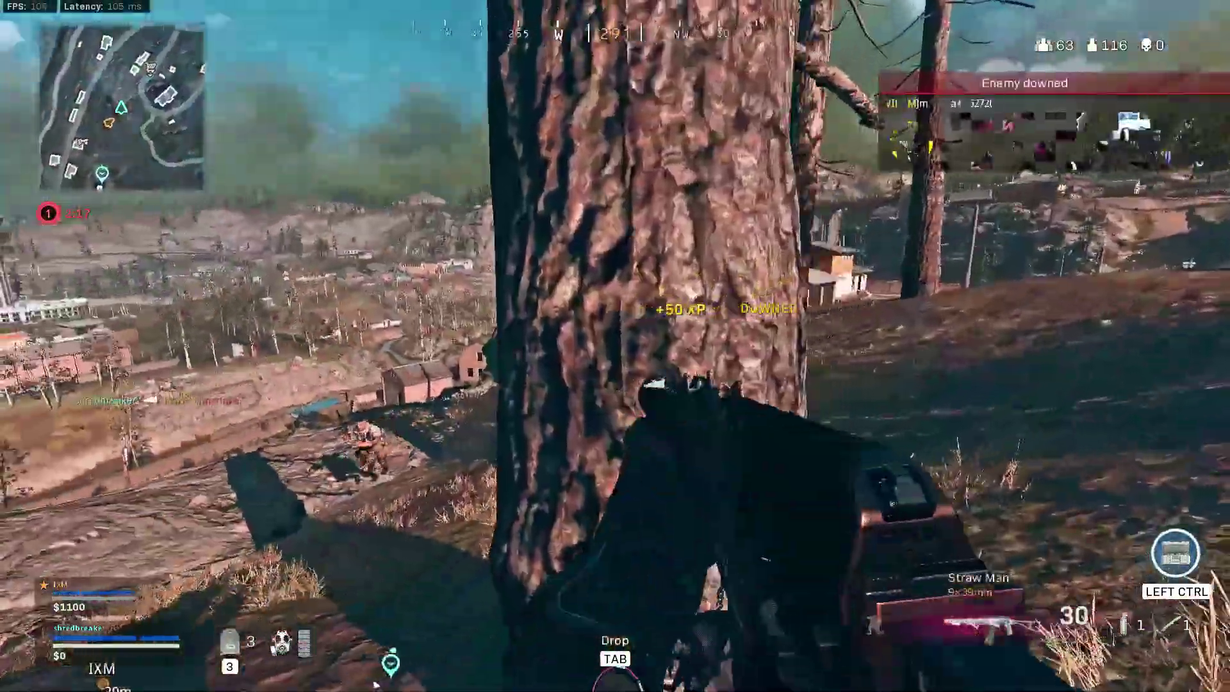